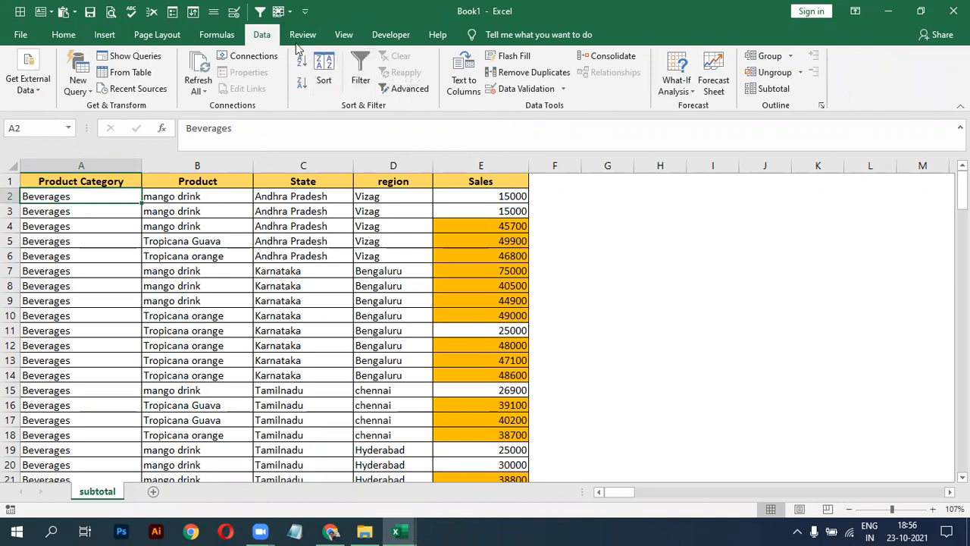
# Add subtotals to the sales table that sum Sales at each change in Product Category.
pyautogui.click(771, 89)
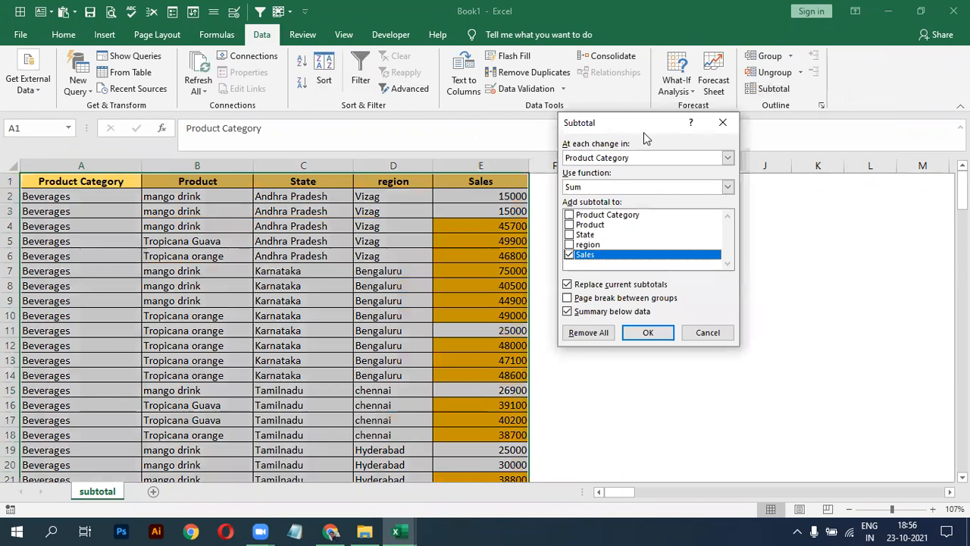
pyautogui.moveTo(644, 132); pyautogui.dragTo(626, 198)
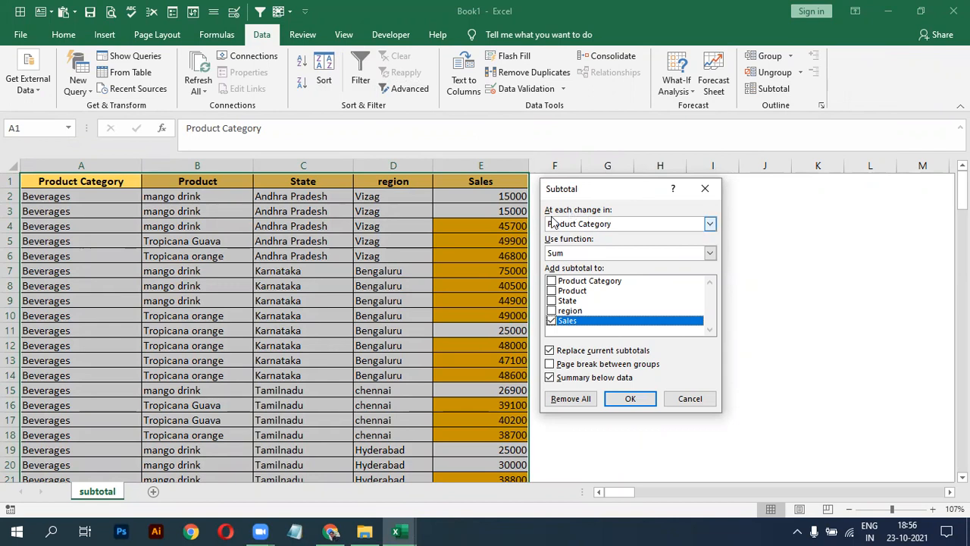
pyautogui.click(581, 224)
pyautogui.click(568, 237)
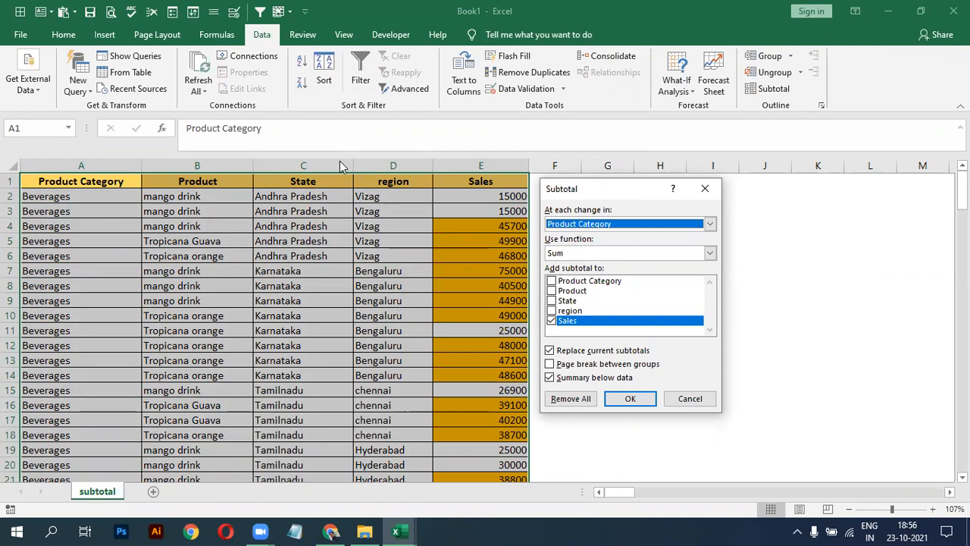
pyautogui.click(561, 255)
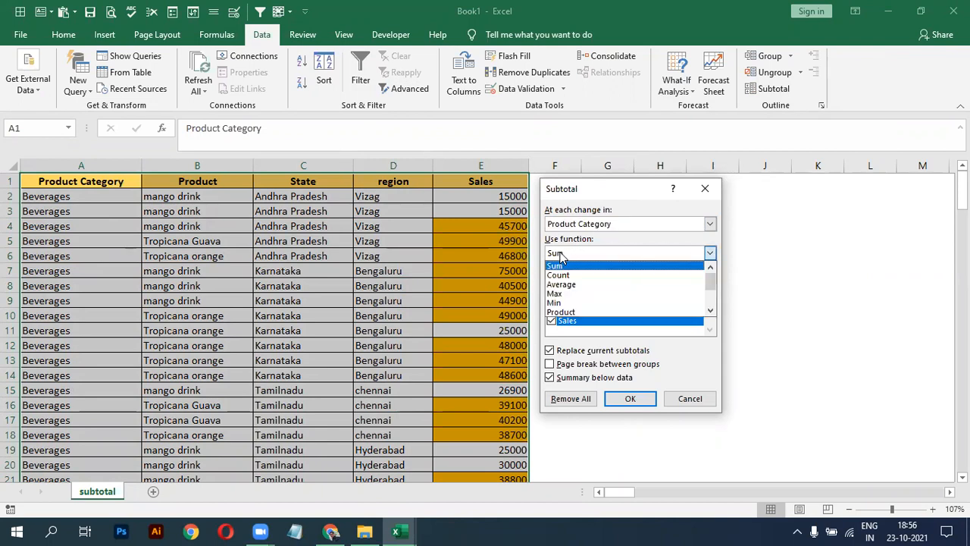
pyautogui.click(560, 257)
pyautogui.click(561, 255)
pyautogui.click(561, 267)
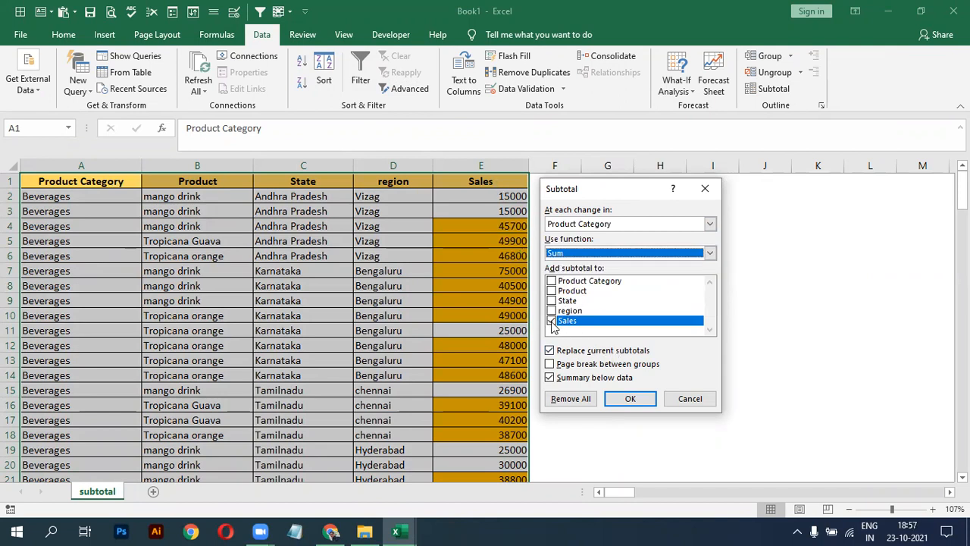
pyautogui.click(629, 397)
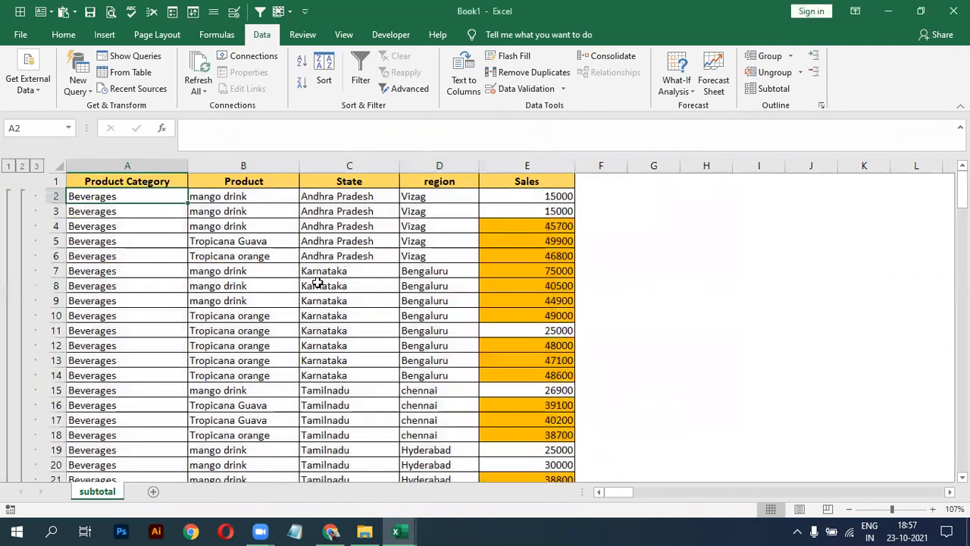
# Switch the outline through grand total, category totals and full detail, and look over the category subtotal rows.
pyautogui.click(9, 166)
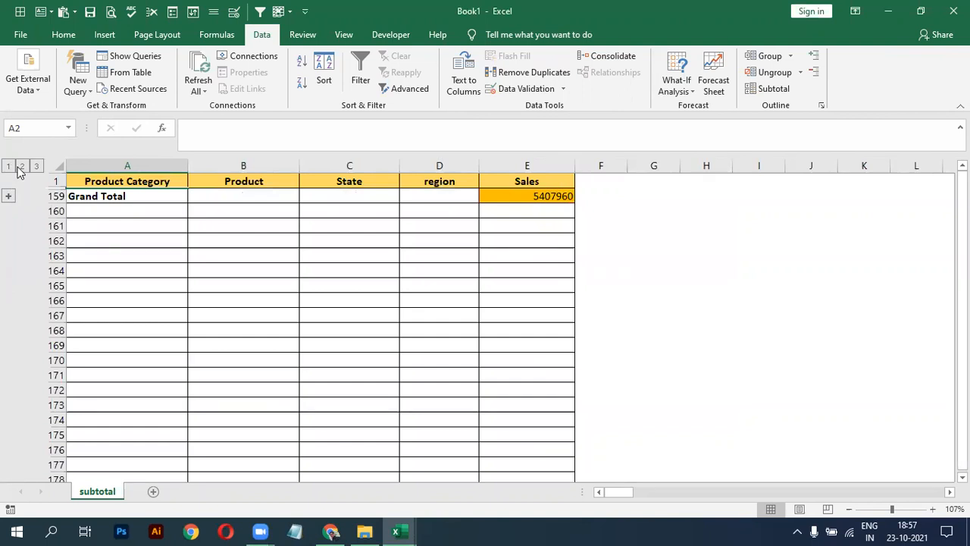
pyautogui.click(22, 168)
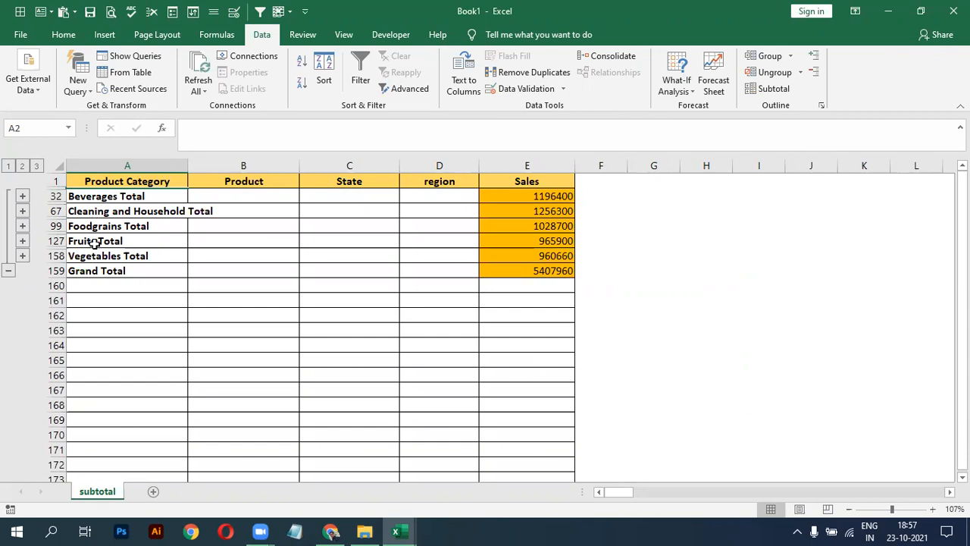
pyautogui.click(36, 166)
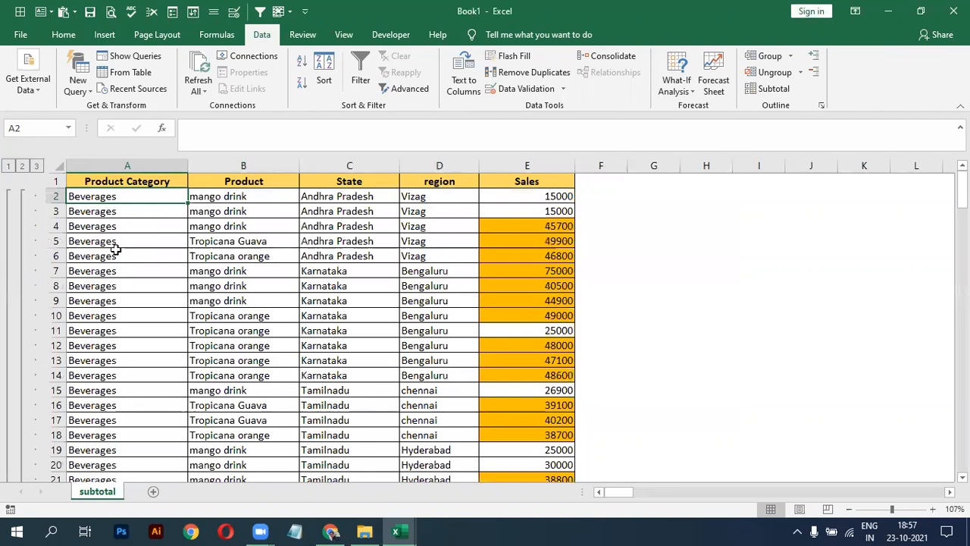
pyautogui.scroll(-6, 115, 250)
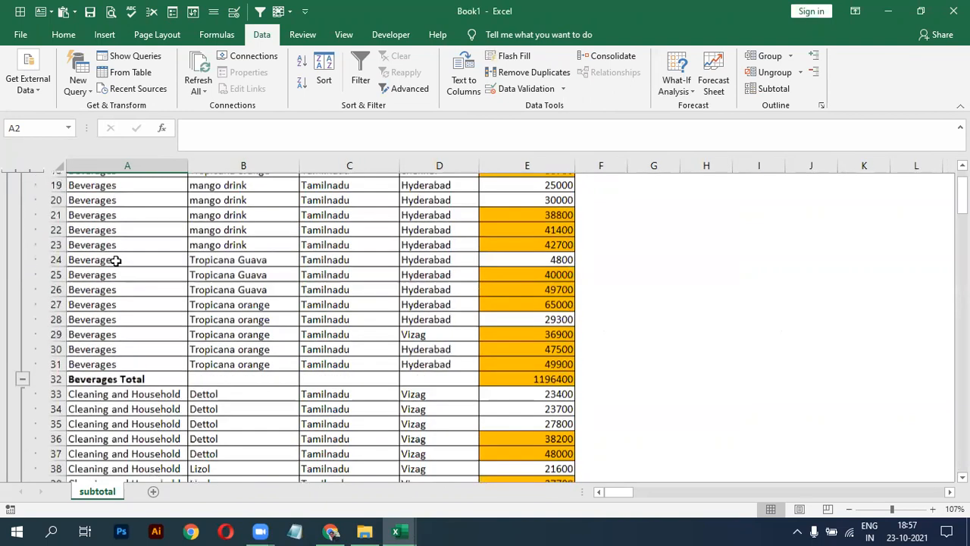
pyautogui.scroll(-8, 115, 260)
pyautogui.scroll(-15, 115, 260)
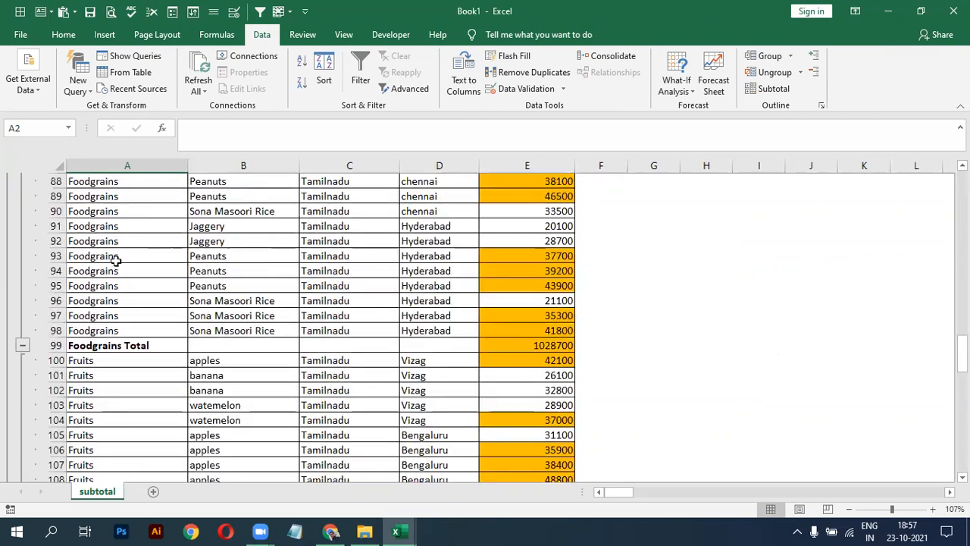
pyautogui.scroll(-14, 116, 260)
pyautogui.scroll(13, 116, 260)
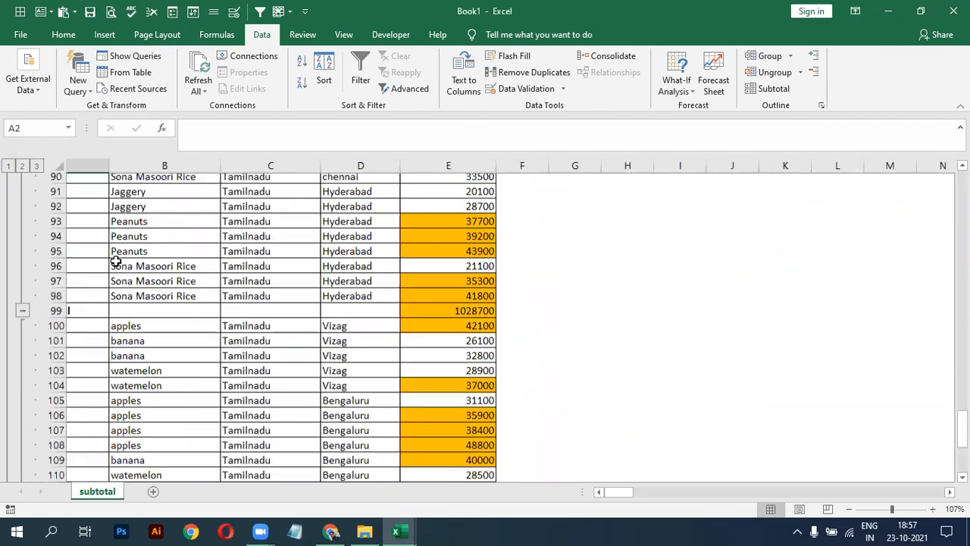
pyautogui.scroll(20, 116, 260)
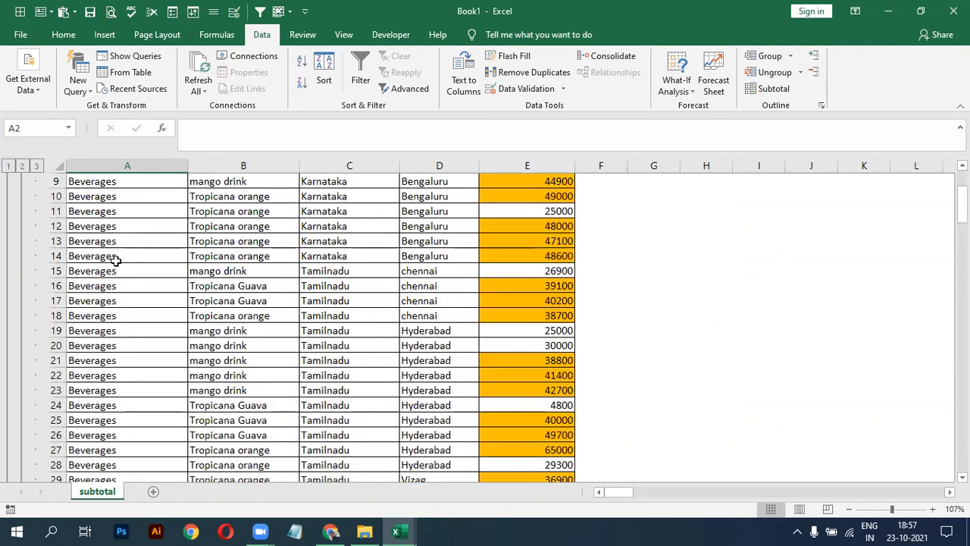
pyautogui.scroll(3, 115, 260)
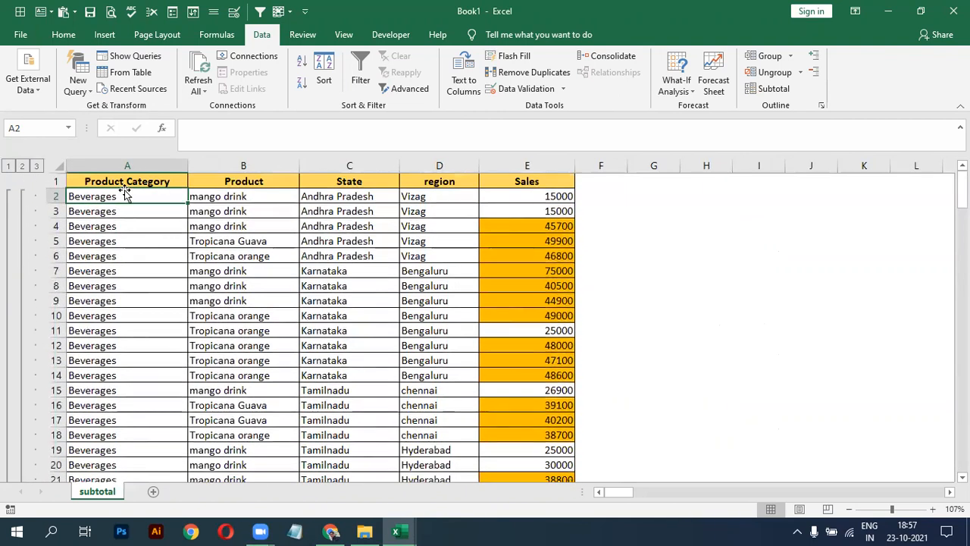
# Remove all Product Category subtotals from the sales table.
pyautogui.click(261, 228)
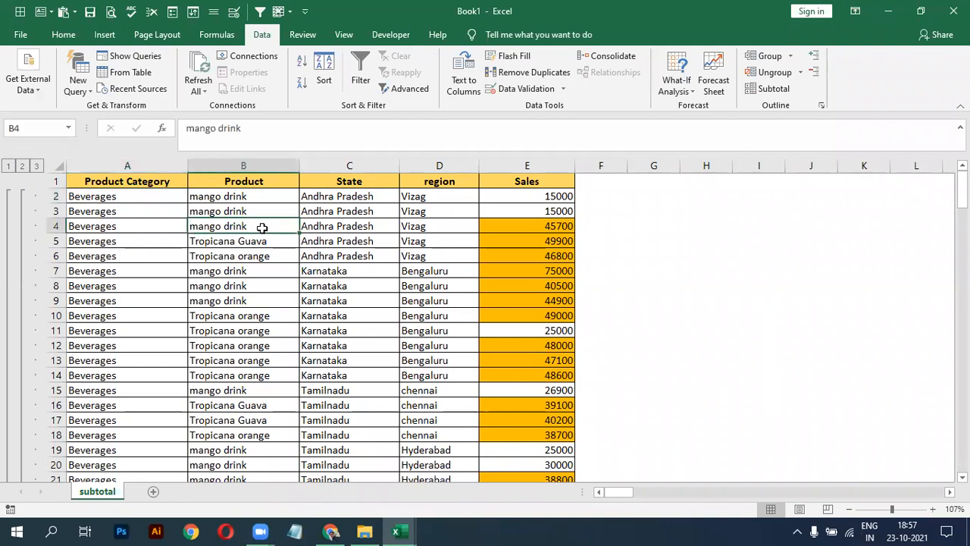
pyautogui.click(758, 88)
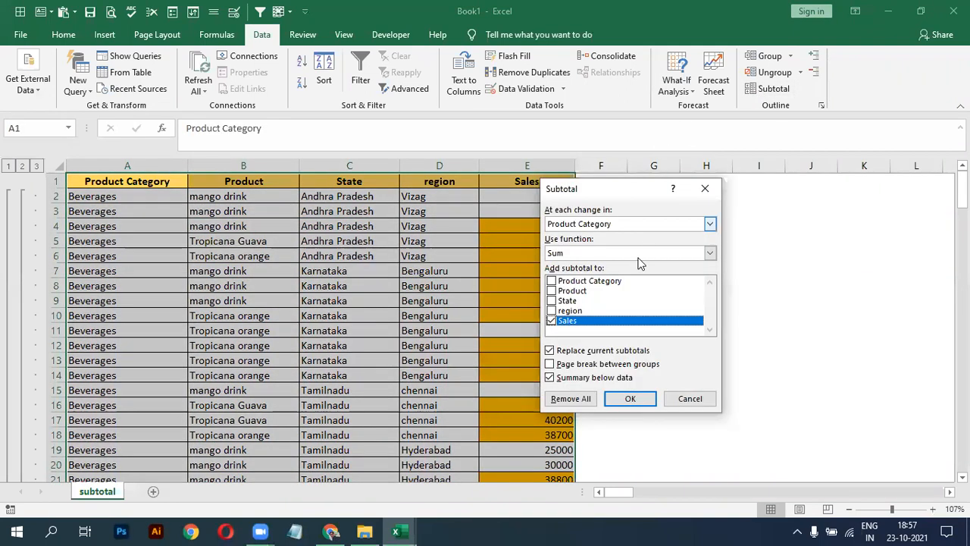
pyautogui.click(568, 399)
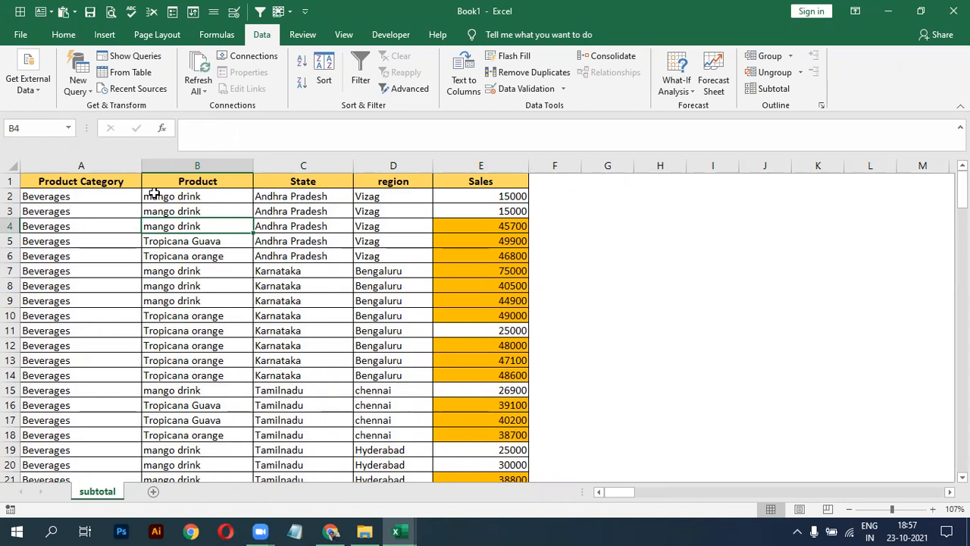
# Add subtotals to the sales table that sum Sales at each change in State.
pyautogui.click(290, 181)
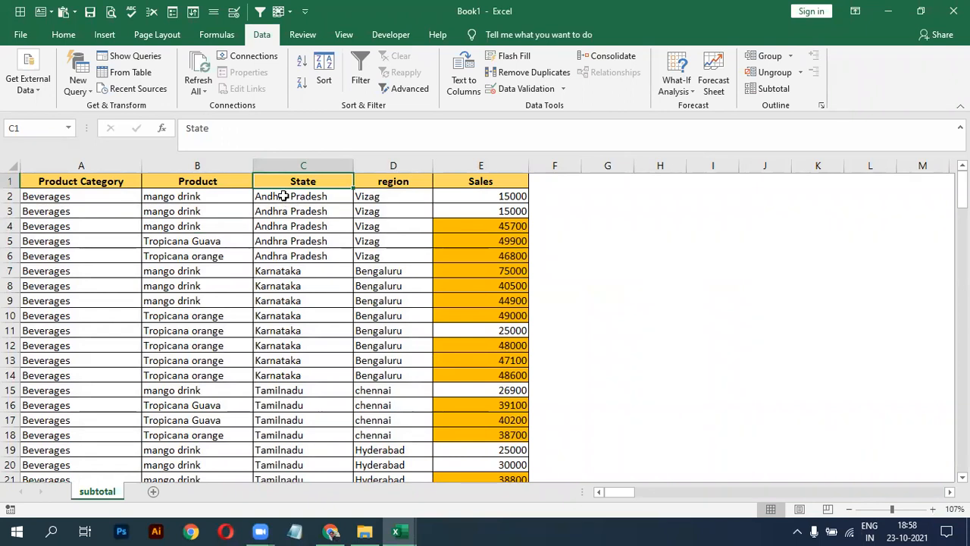
pyautogui.click(765, 92)
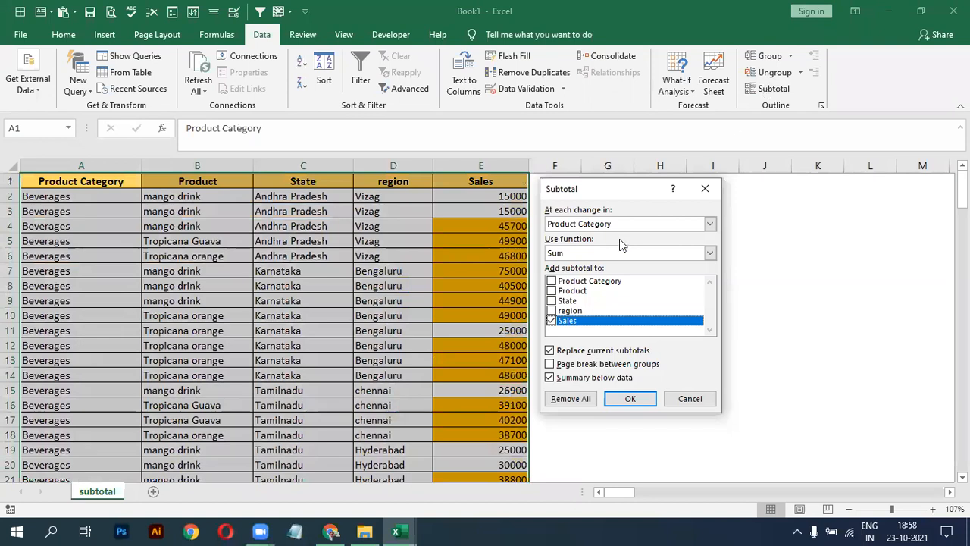
pyautogui.click(710, 224)
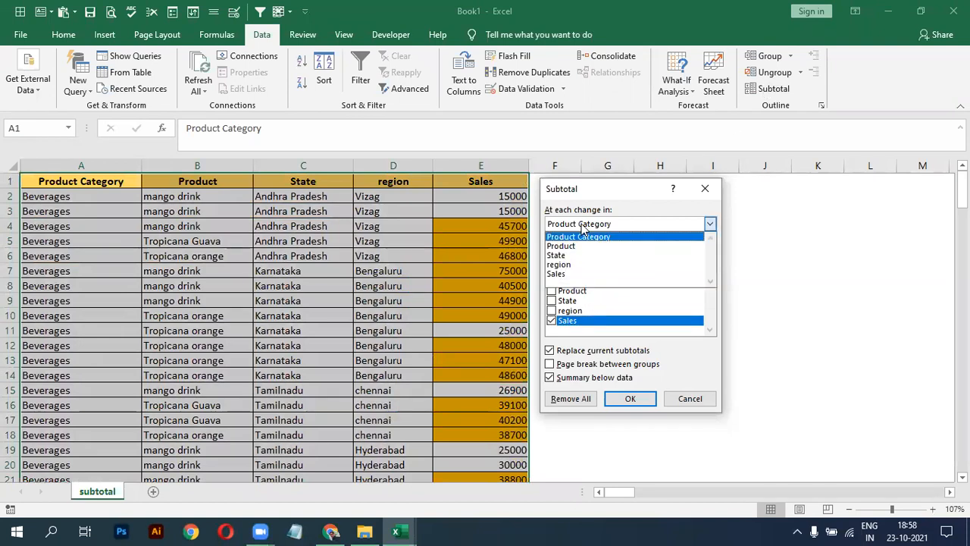
pyautogui.click(567, 255)
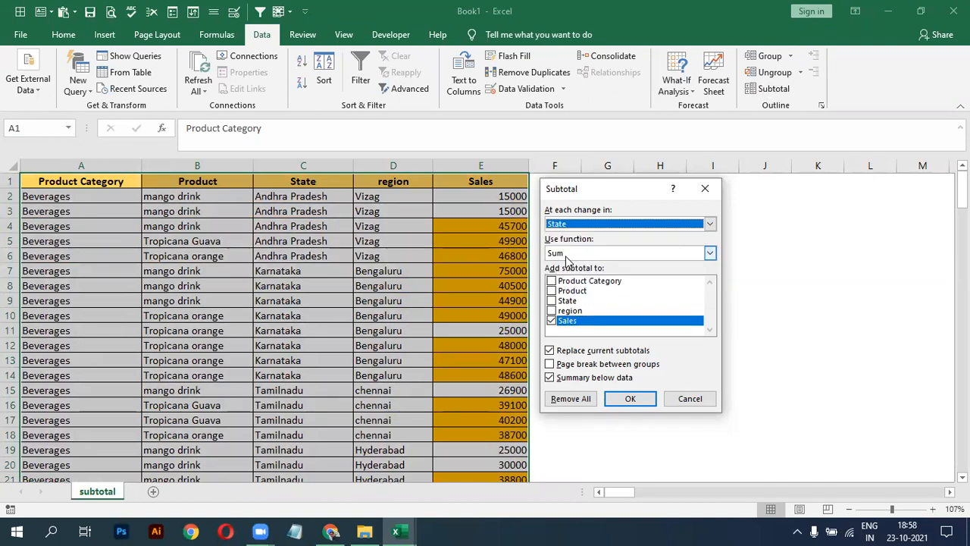
pyautogui.click(573, 224)
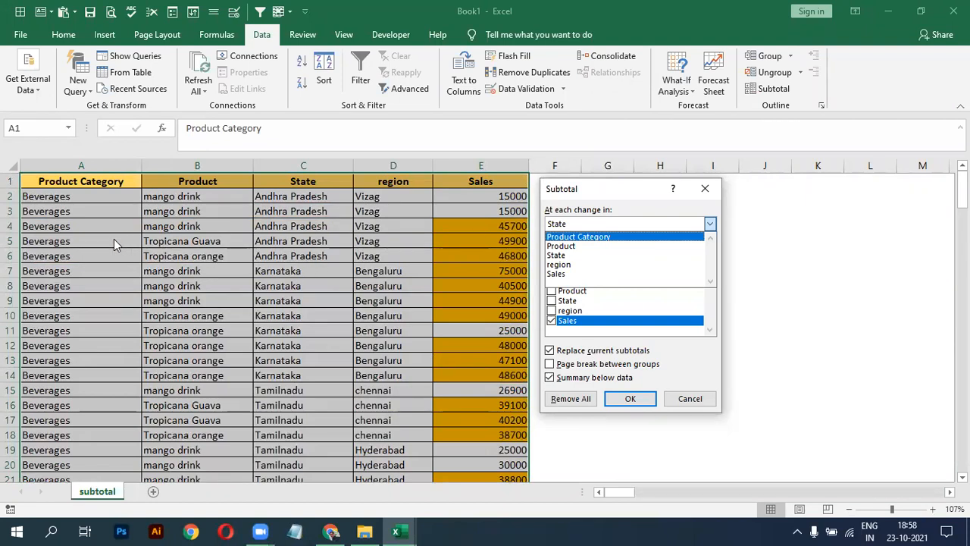
pyautogui.click(555, 255)
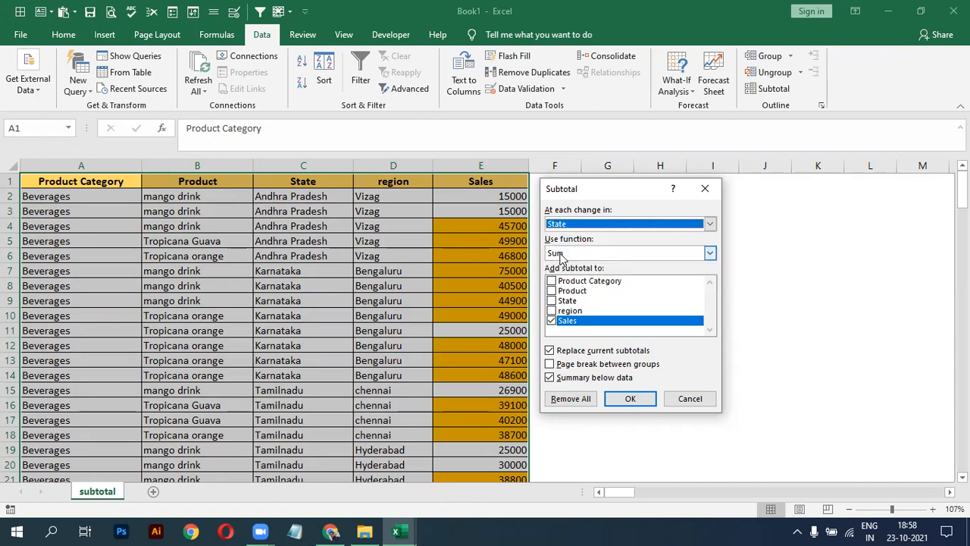
pyautogui.click(621, 401)
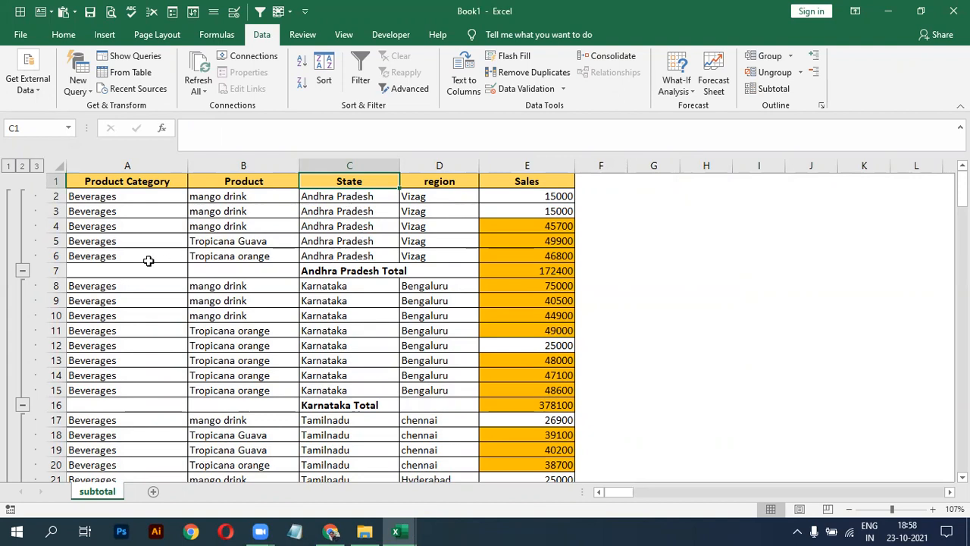
# Collapse the Andhra Pradesh and Karnataka groups and look over the remaining rows.
pyautogui.click(23, 275)
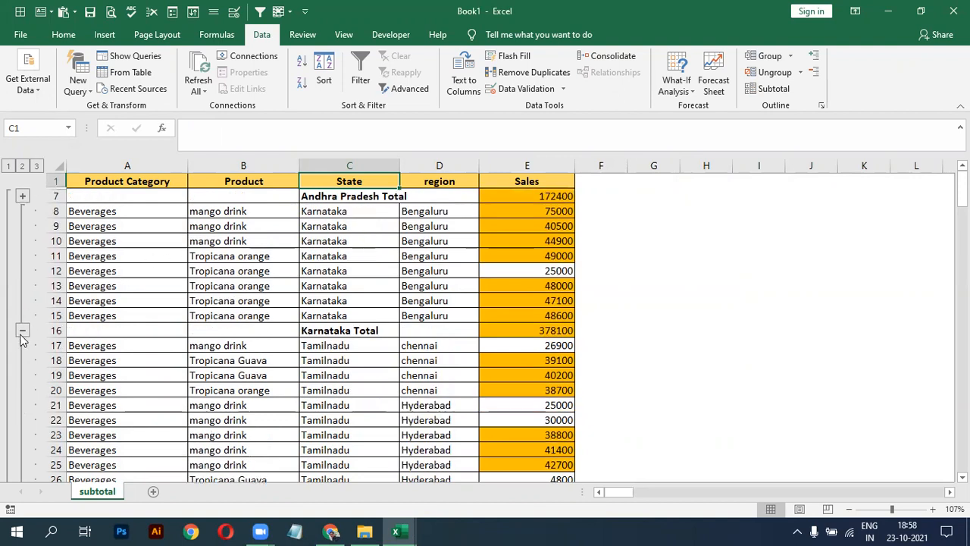
pyautogui.click(22, 330)
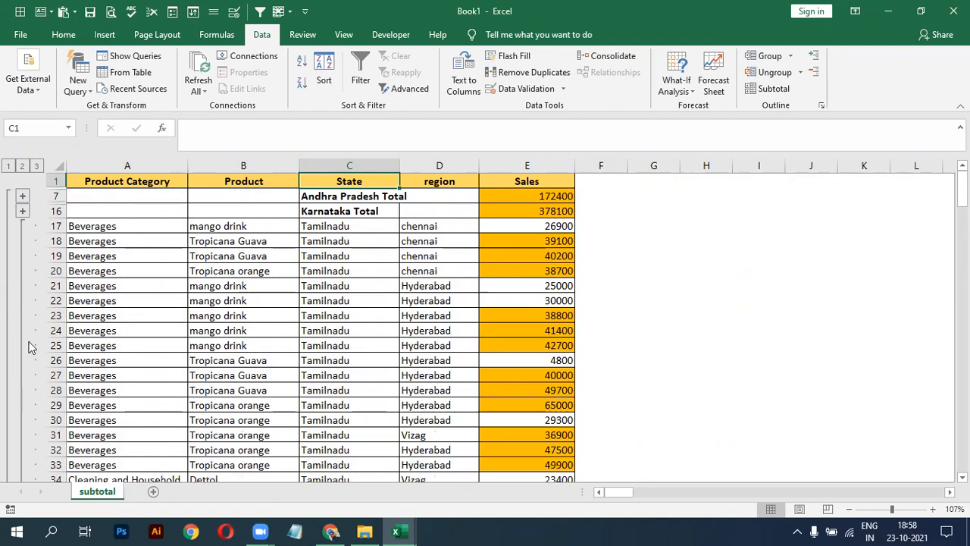
pyautogui.scroll(-5, 111, 337)
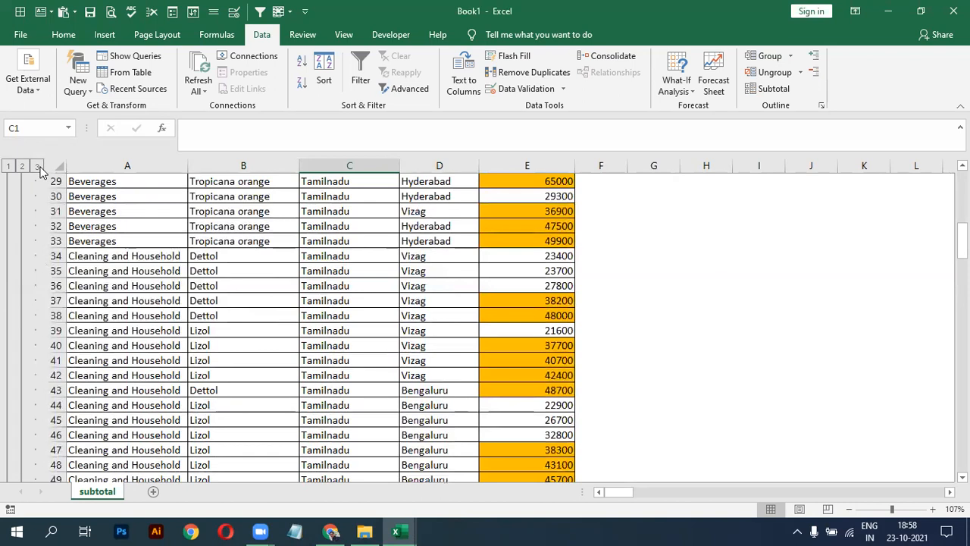
# Switch the outline through grand total, state totals and full detail to review the State subtotals.
pyautogui.click(10, 166)
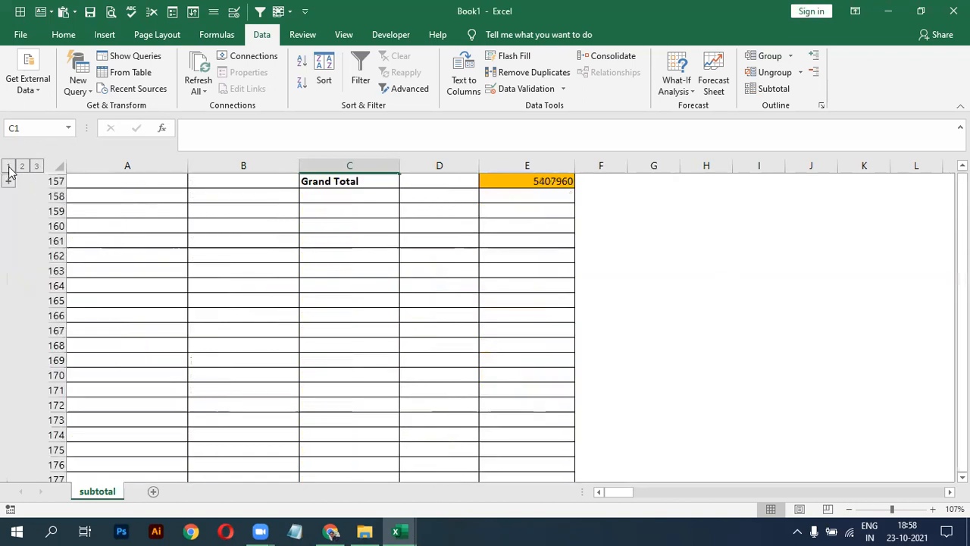
pyautogui.scroll(1, 229, 238)
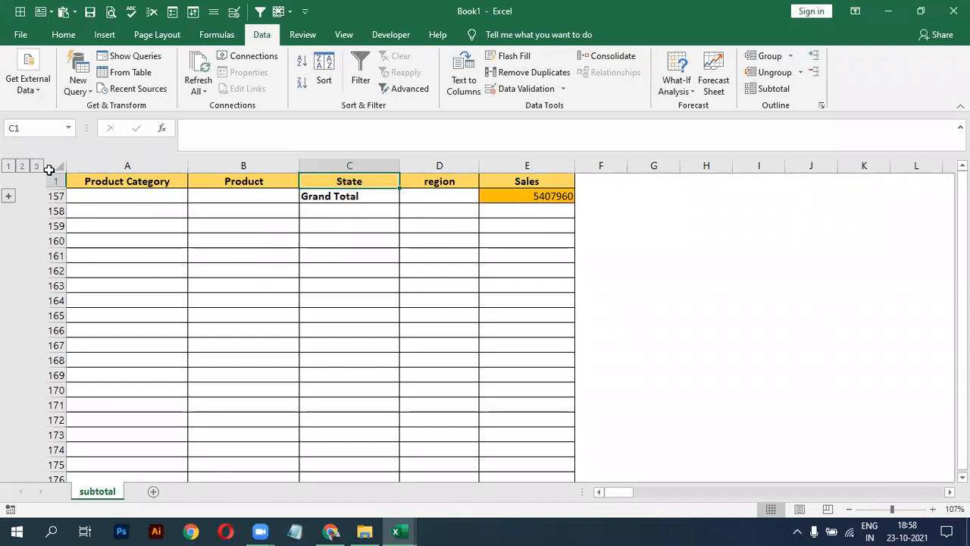
pyautogui.click(23, 166)
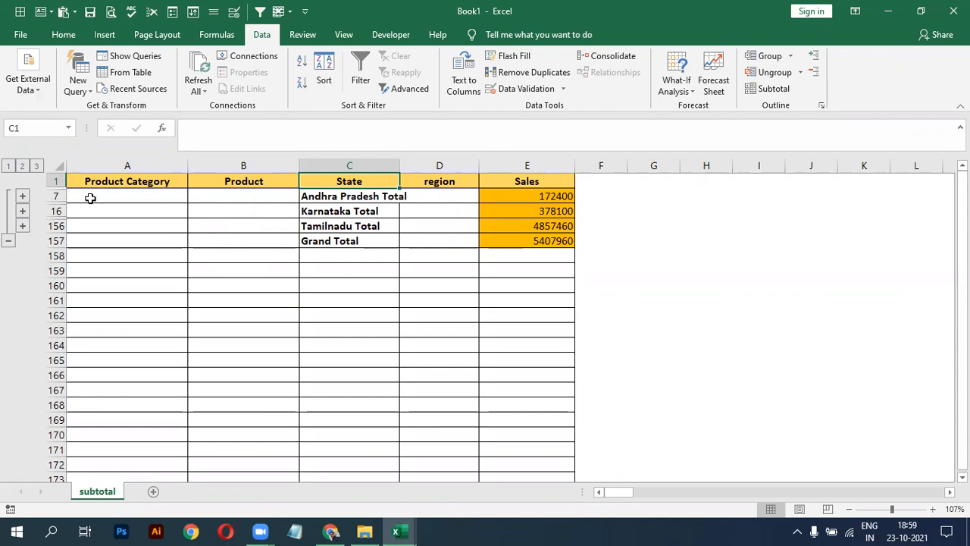
pyautogui.click(35, 166)
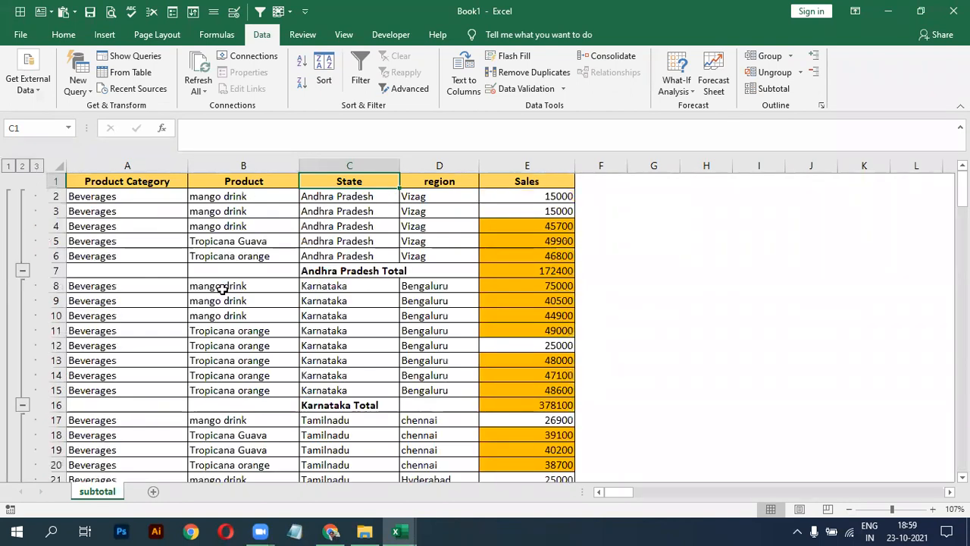
pyautogui.scroll(-6, 222, 289)
pyautogui.scroll(6, 222, 289)
# Remove all State subtotals from the sales table.
pyautogui.click(773, 89)
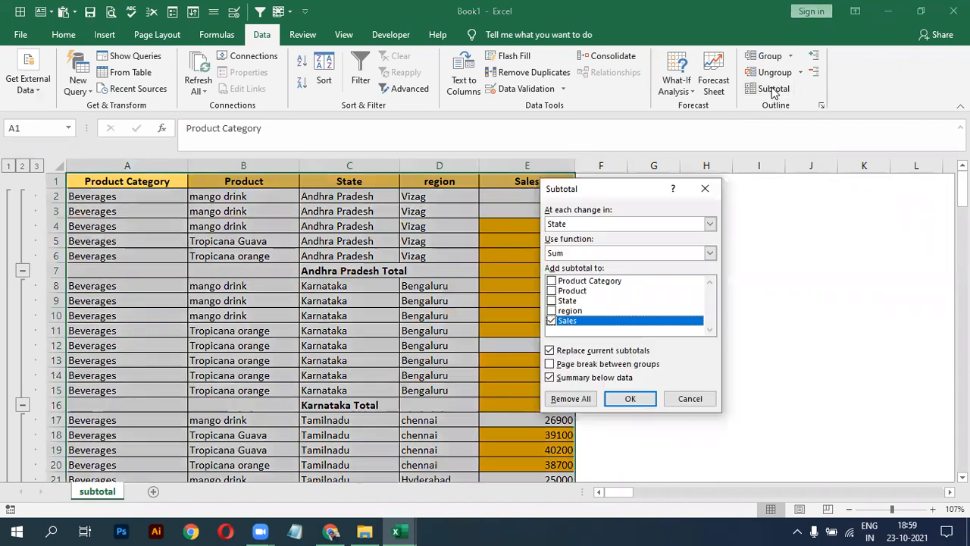
pyautogui.click(575, 399)
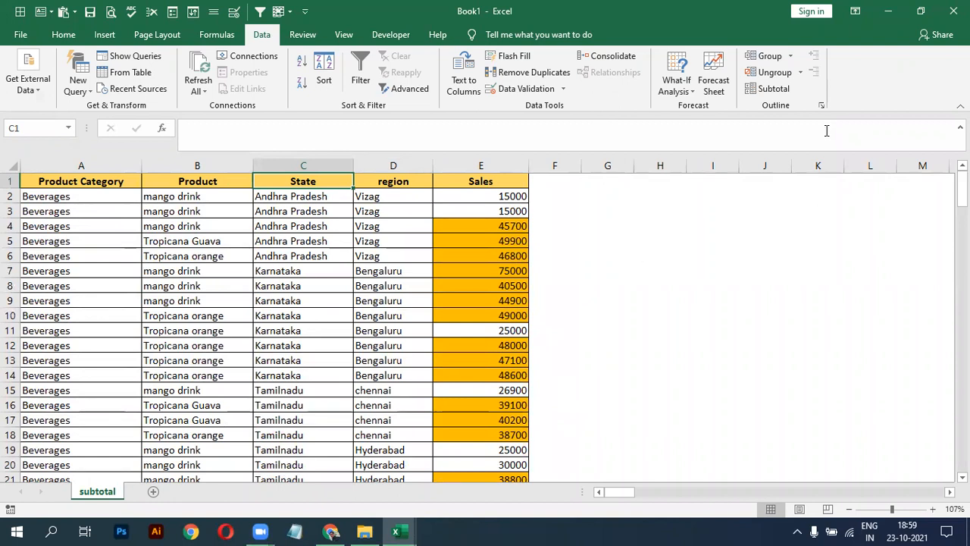
# List the function names SUMIF, AVERAGEIF and COUNTIF in cells I5 to I7 beside the sales table.
pyautogui.click(710, 240)
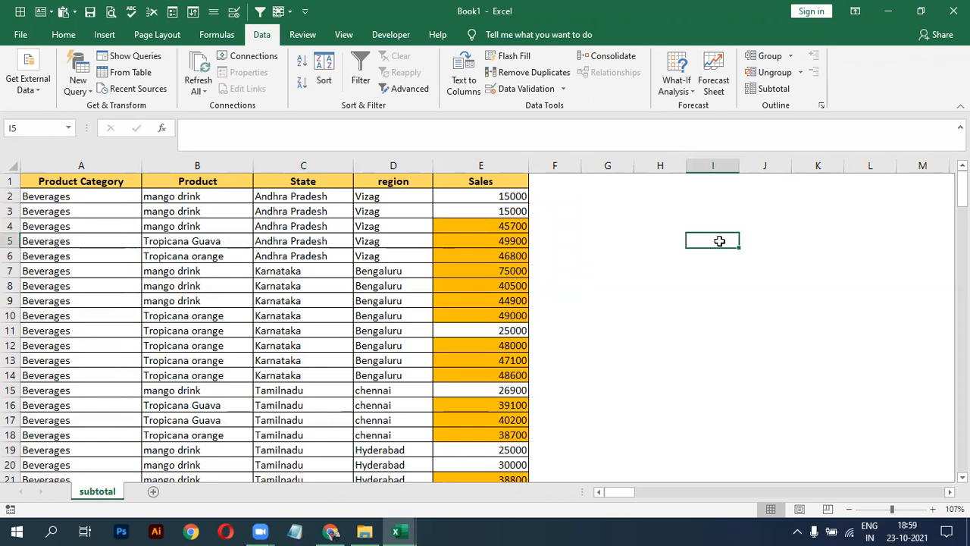
pyautogui.write('s')
pyautogui.write('SUMIF')
pyautogui.press('Return')
pyautogui.write('AVER')
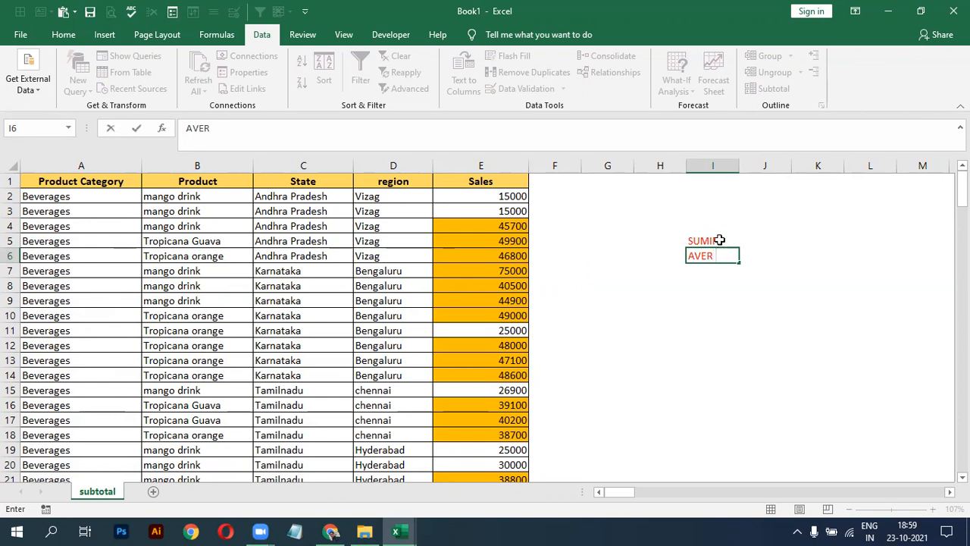
pyautogui.write('AGEIF')
pyautogui.press('Return')
pyautogui.write('COUNTIF')
pyautogui.press('Return')
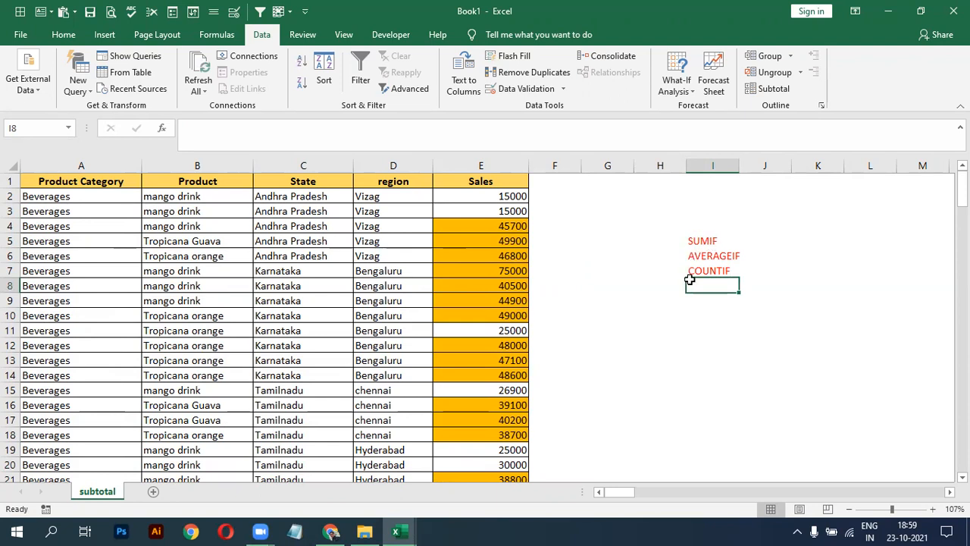
pyautogui.click(303, 255)
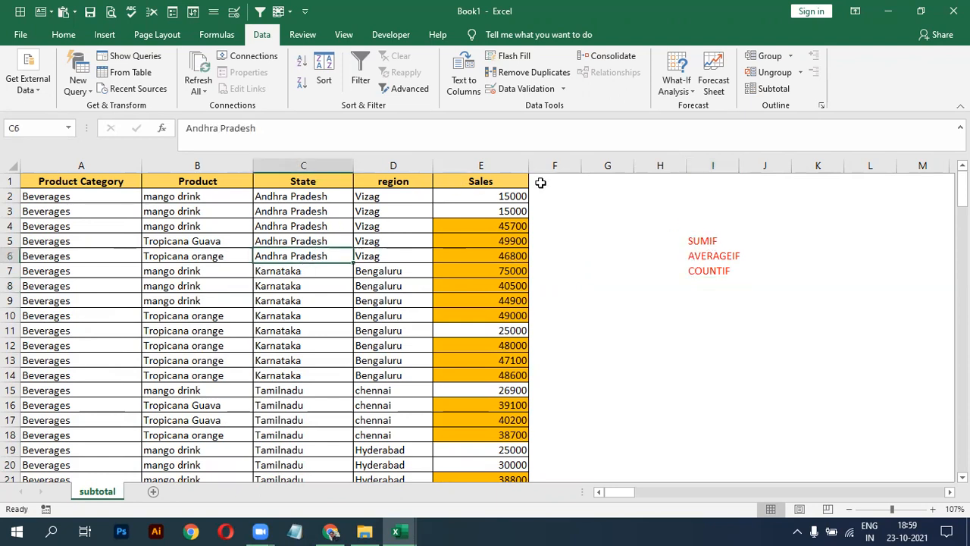
pyautogui.click(771, 89)
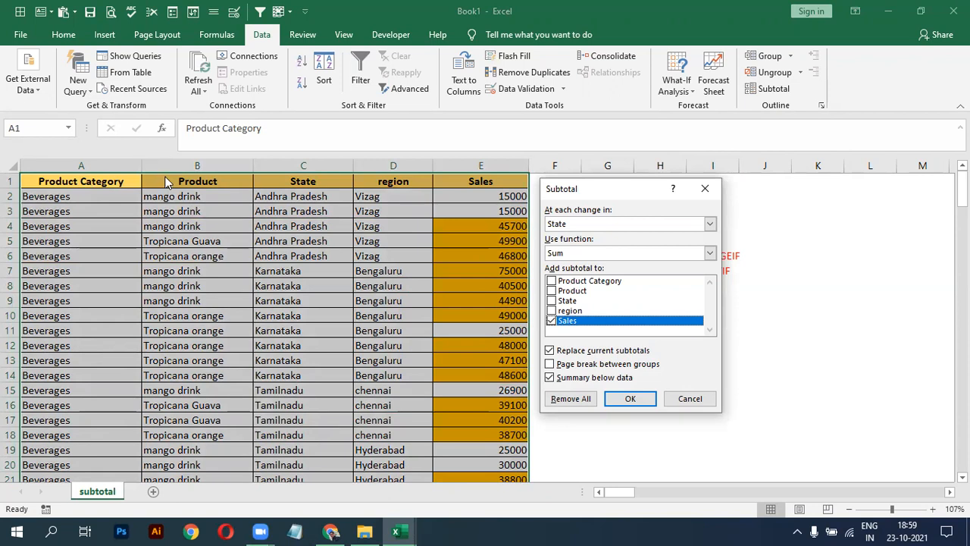
pyautogui.click(559, 227)
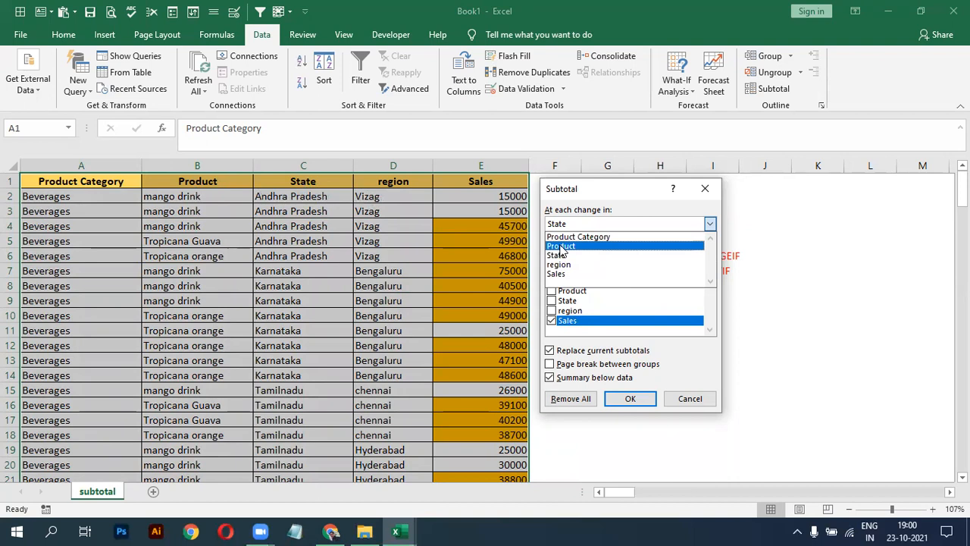
pyautogui.click(688, 399)
pyautogui.click(303, 211)
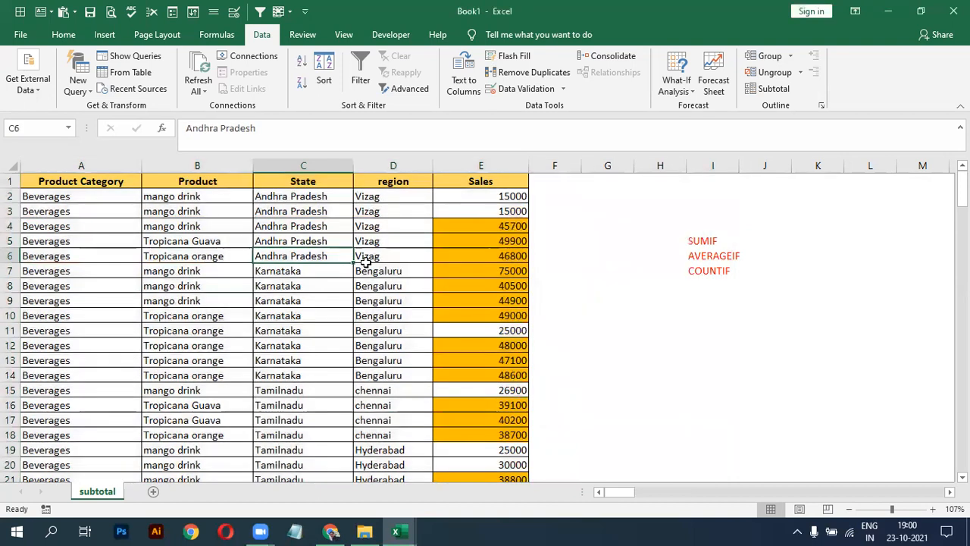
pyautogui.click(394, 223)
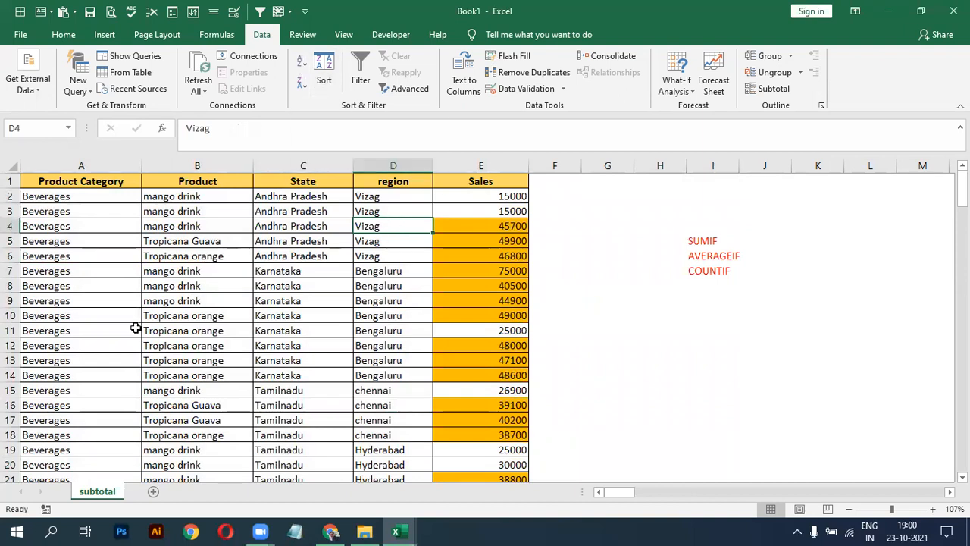
pyautogui.click(224, 257)
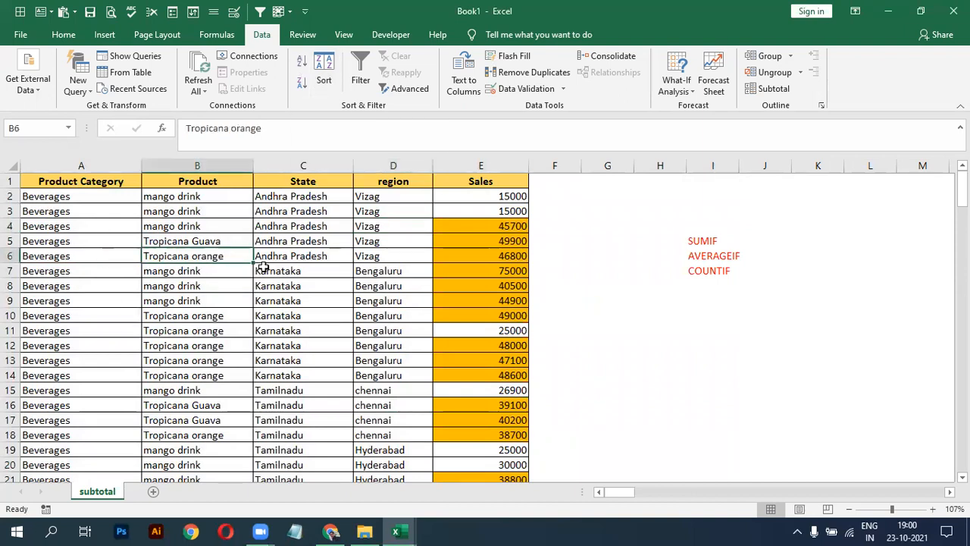
pyautogui.click(324, 312)
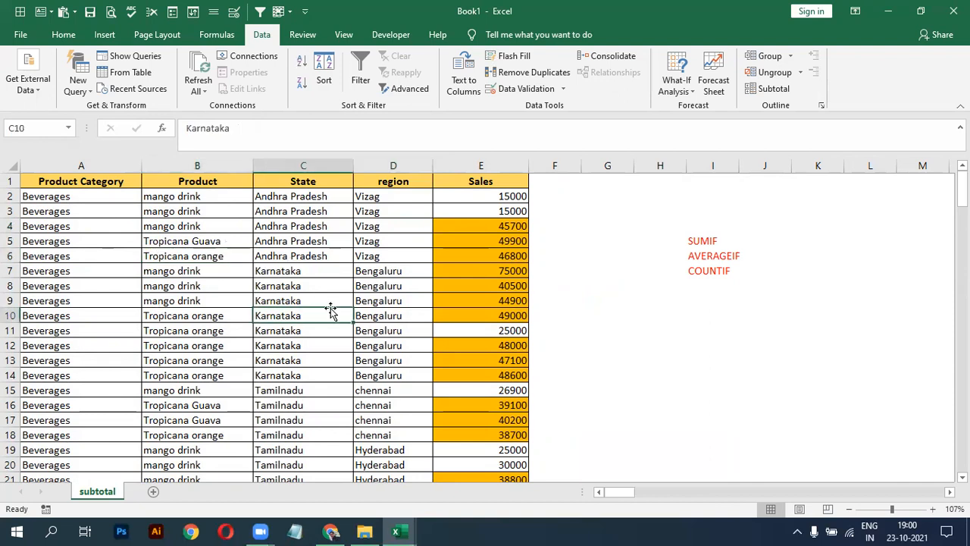
# Add subtotals to the sales table that sum Sales at each change in region.
pyautogui.click(421, 251)
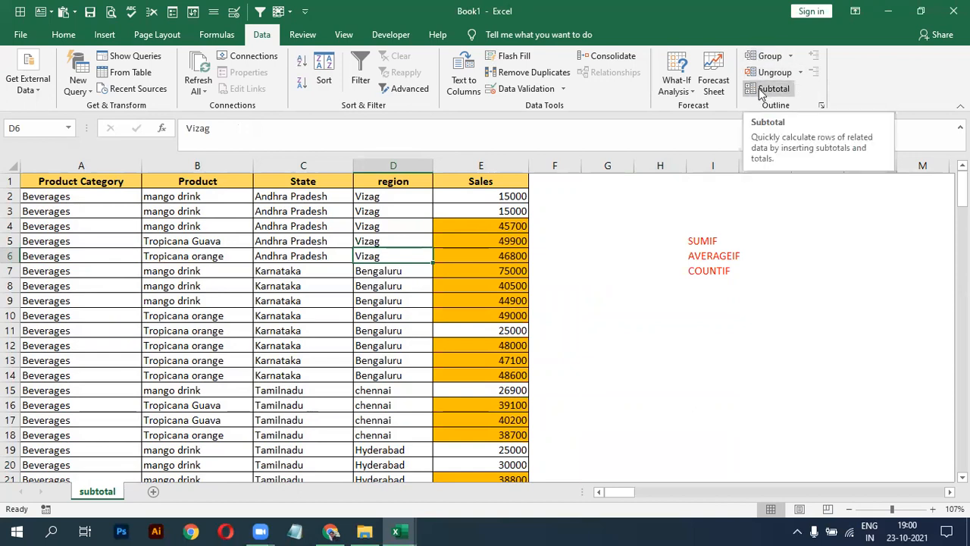
pyautogui.click(758, 88)
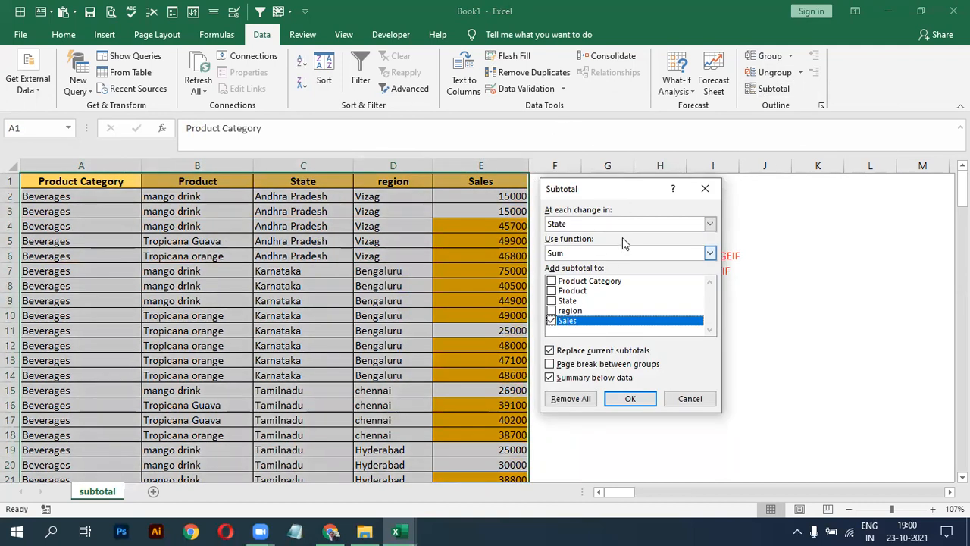
pyautogui.click(710, 224)
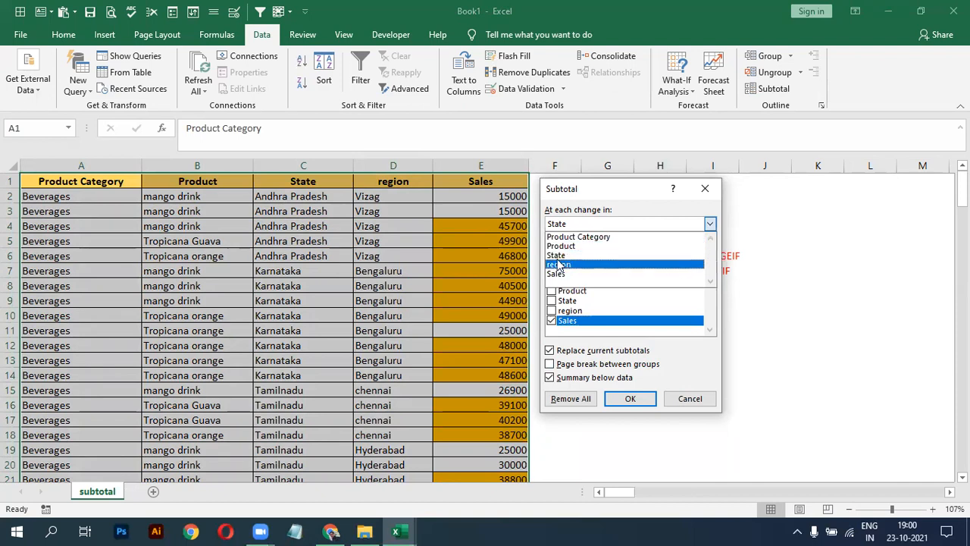
pyautogui.click(561, 264)
pyautogui.click(626, 401)
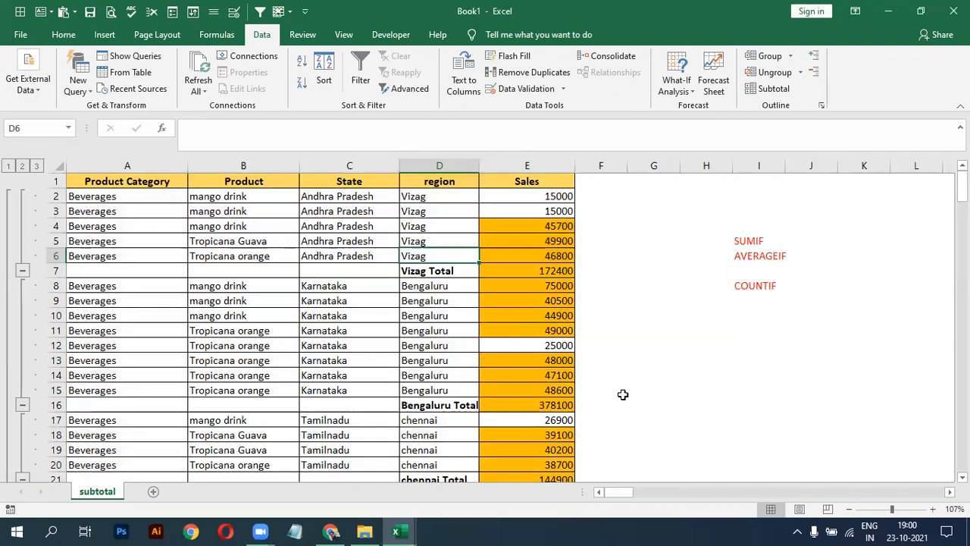
# Examine the region subtotal rows and compare them with the Product Category and State entries of each group.
pyautogui.click(419, 271)
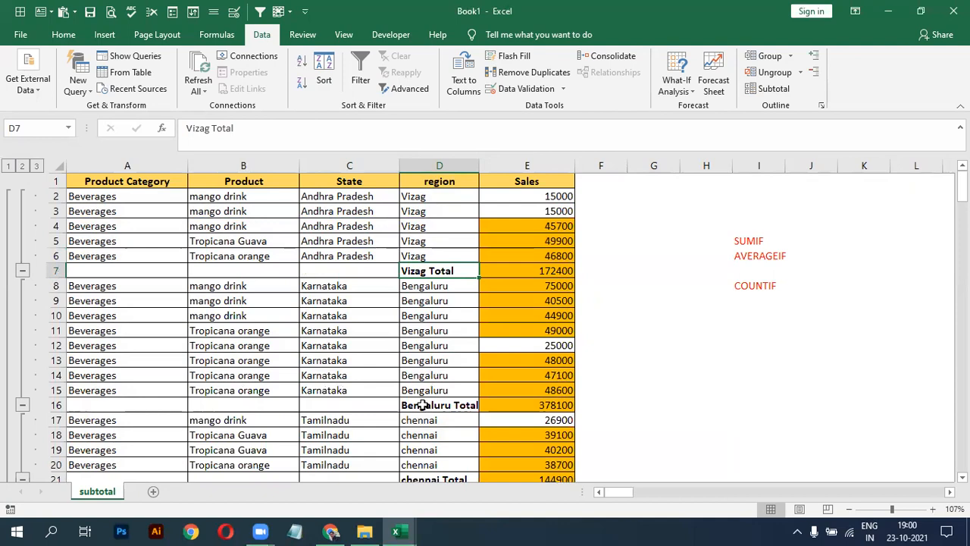
pyautogui.scroll(-7, 422, 404)
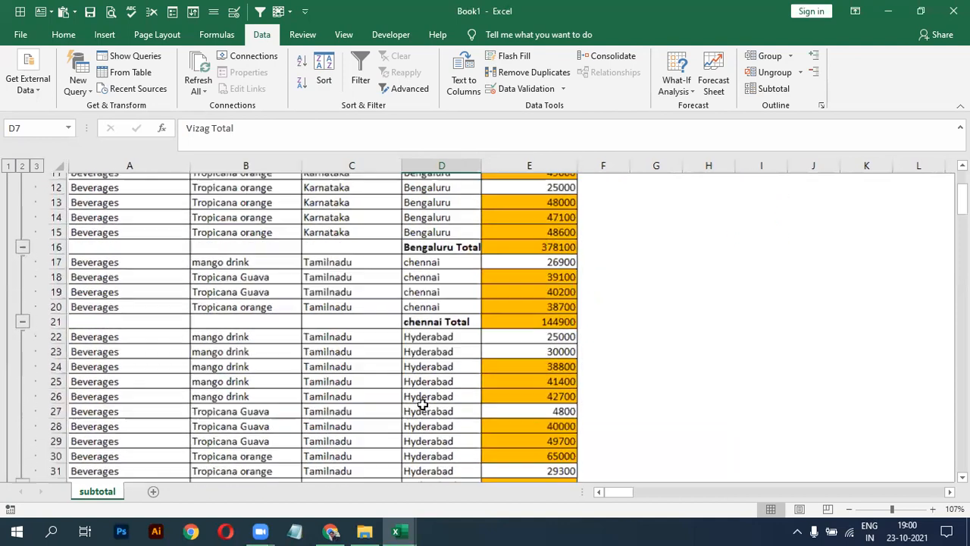
pyautogui.scroll(7, 423, 405)
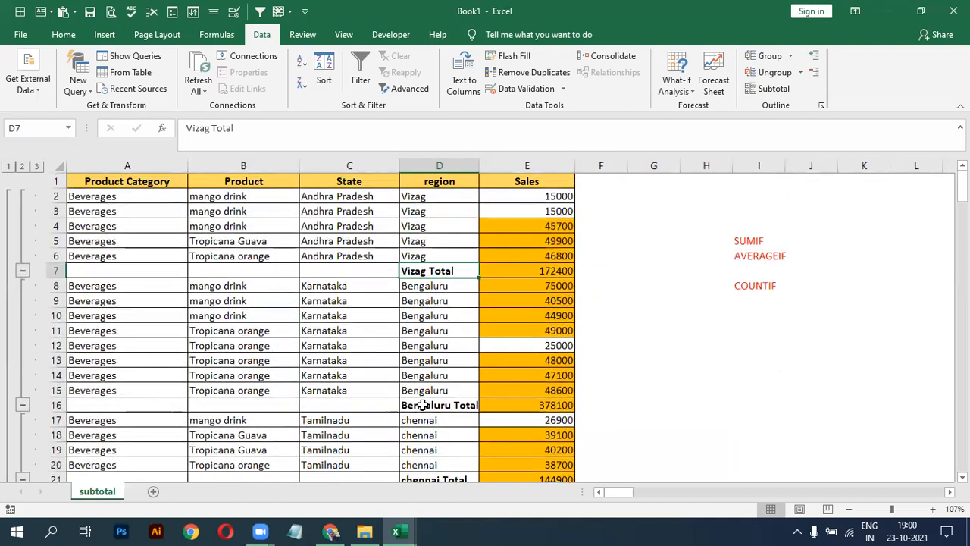
pyautogui.click(360, 227)
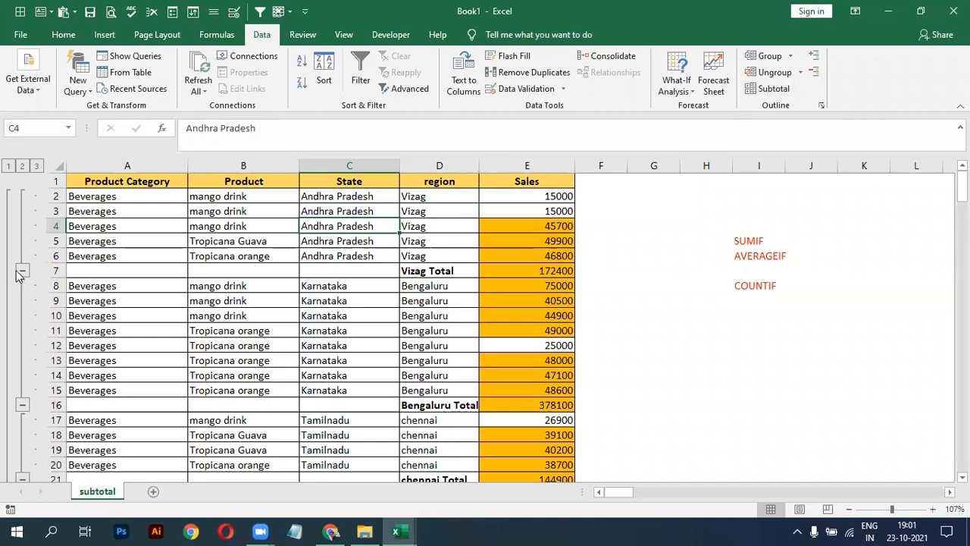
pyautogui.moveTo(123, 226); pyautogui.dragTo(158, 412)
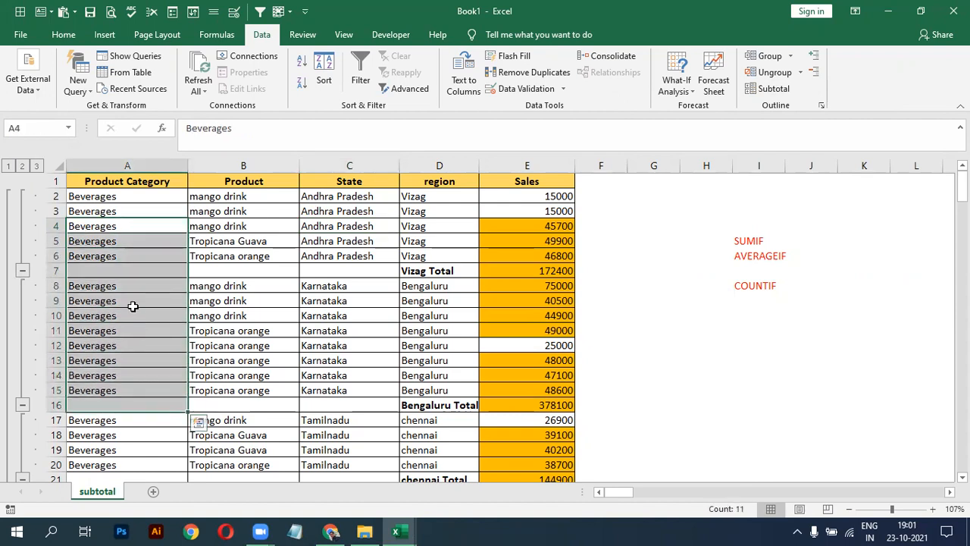
pyautogui.click(133, 305)
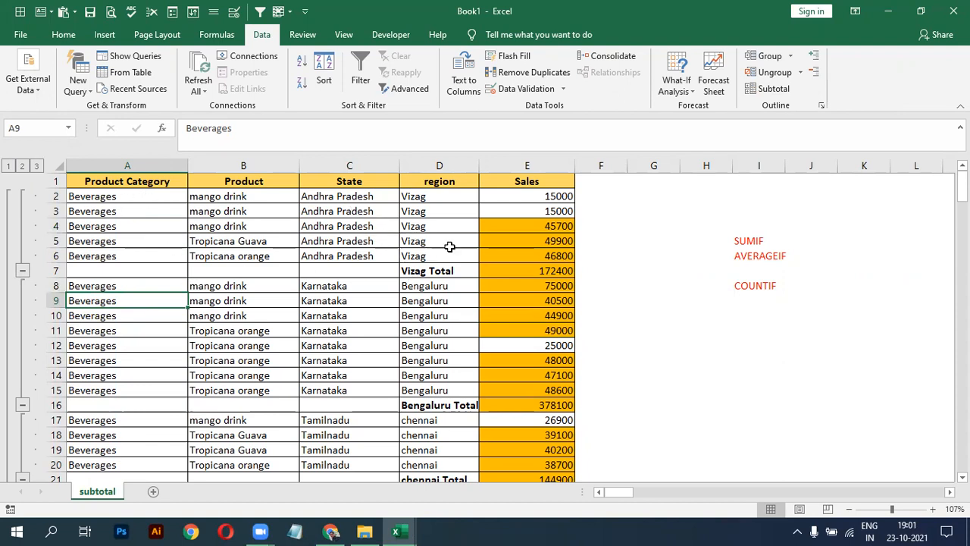
pyautogui.moveTo(341, 197); pyautogui.dragTo(335, 257)
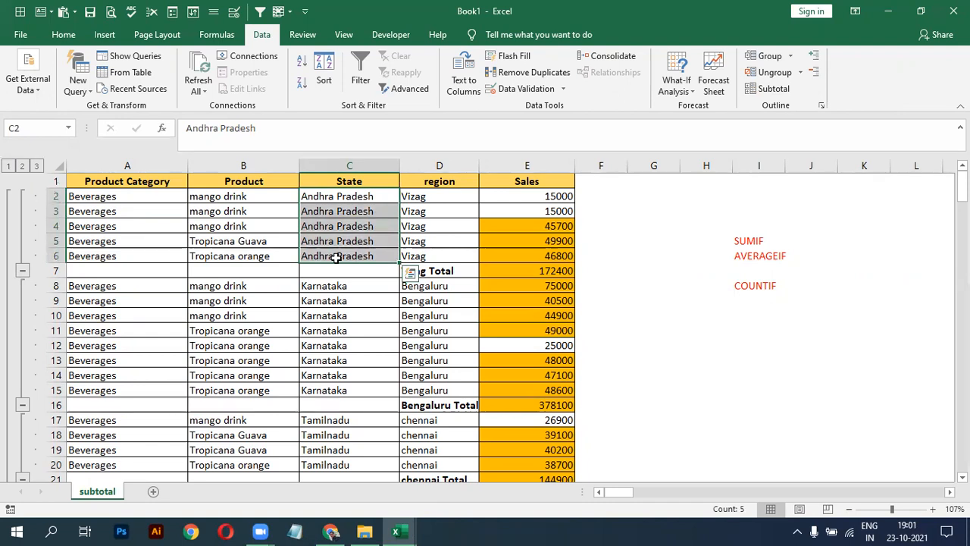
pyautogui.click(317, 281)
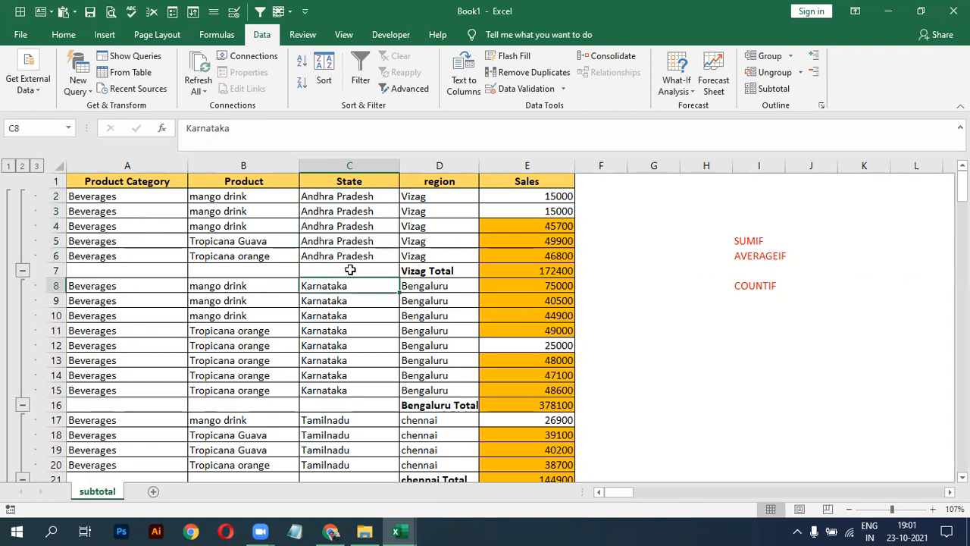
pyautogui.moveTo(332, 197); pyautogui.dragTo(328, 254)
# Remove all region subtotals from the sales table.
pyautogui.click(328, 255)
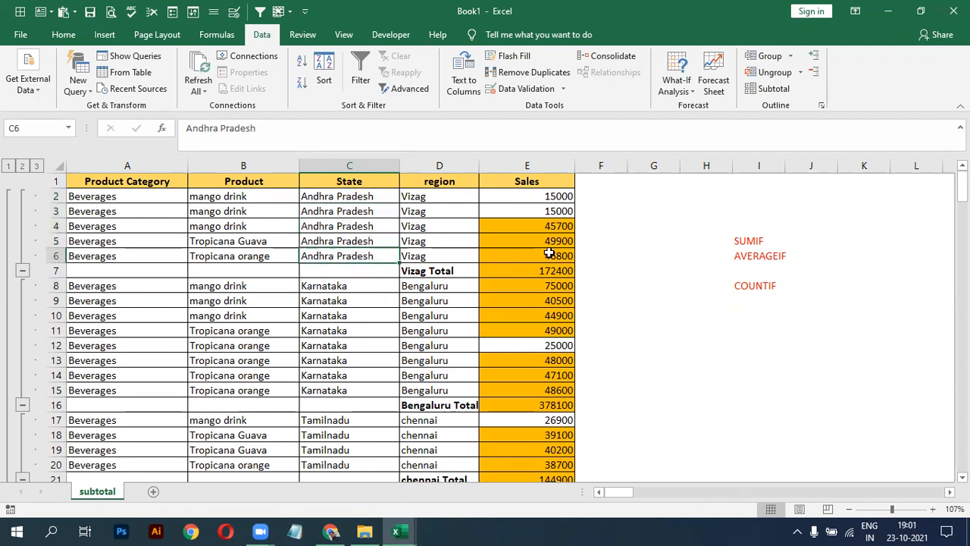
pyautogui.click(771, 91)
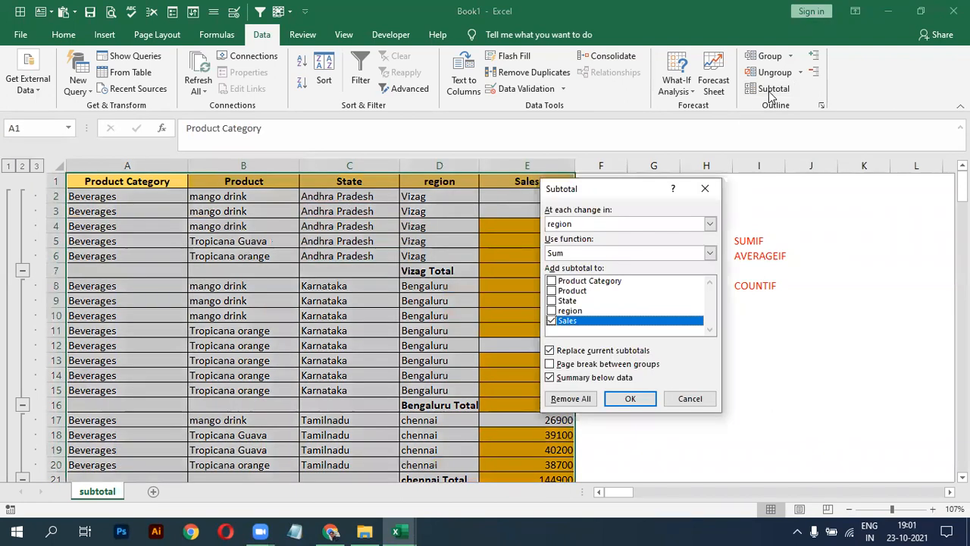
pyautogui.click(570, 399)
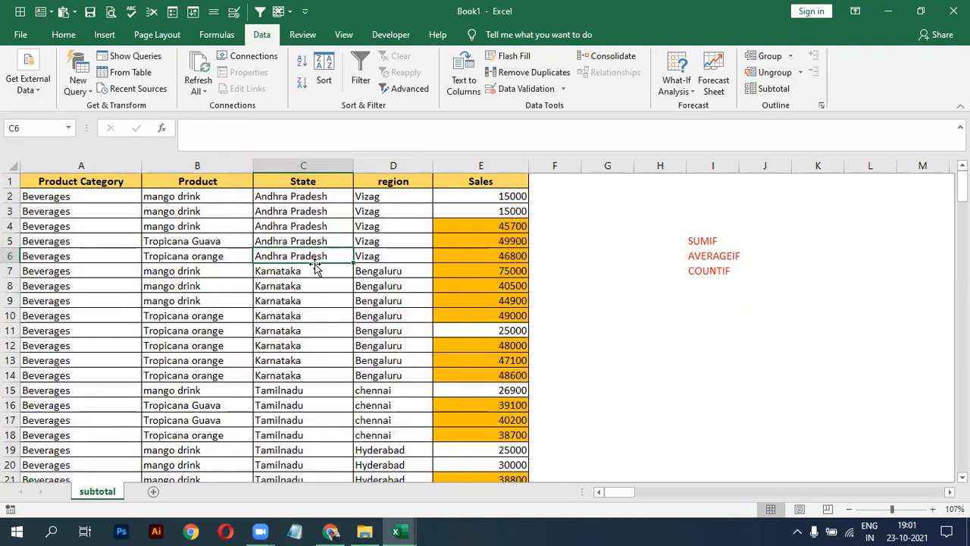
pyautogui.click(259, 302)
pyautogui.click(294, 332)
pyautogui.click(357, 214)
pyautogui.click(279, 281)
pyautogui.hotkey('ctrl', 'Up')
pyautogui.click(151, 257)
pyautogui.click(341, 273)
pyautogui.click(241, 238)
pyautogui.click(137, 238)
pyautogui.click(241, 243)
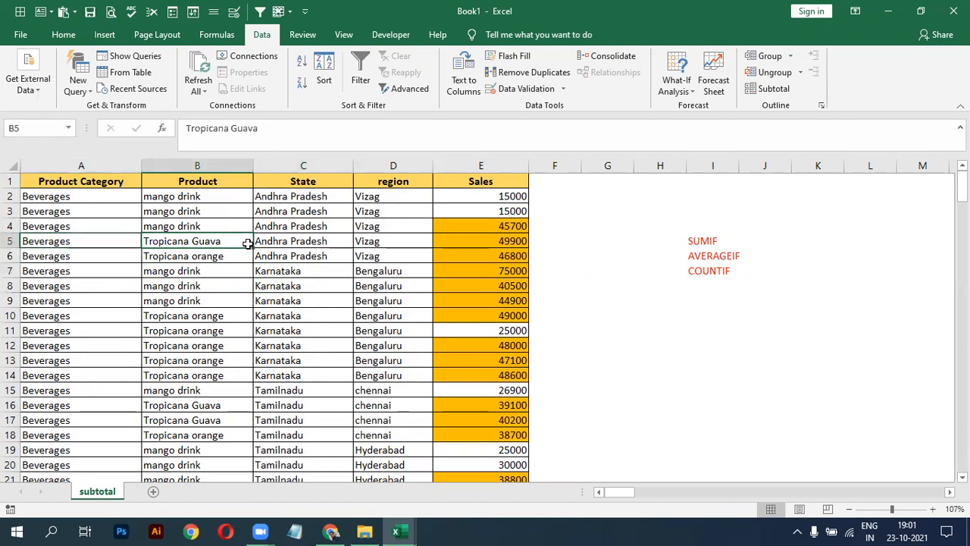
pyautogui.click(65, 37)
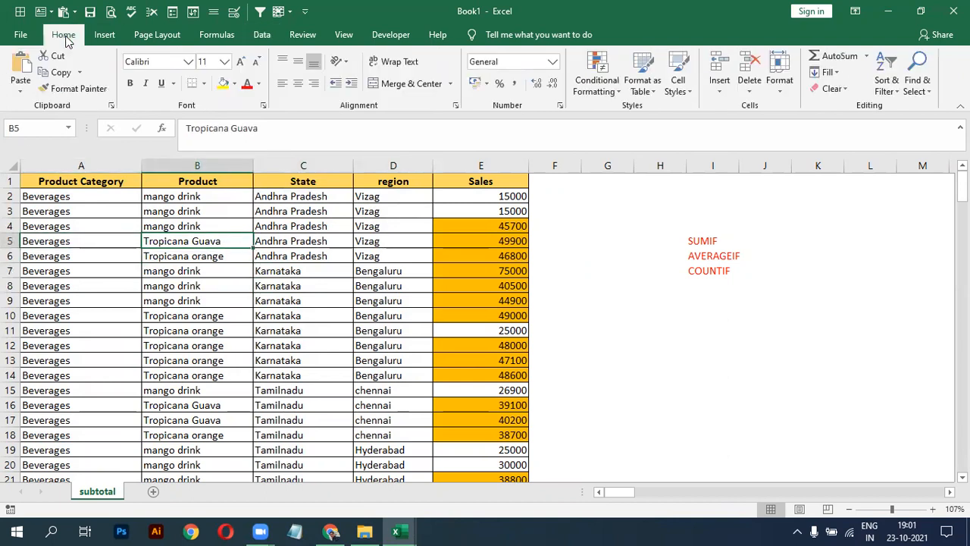
pyautogui.click(356, 237)
pyautogui.click(323, 255)
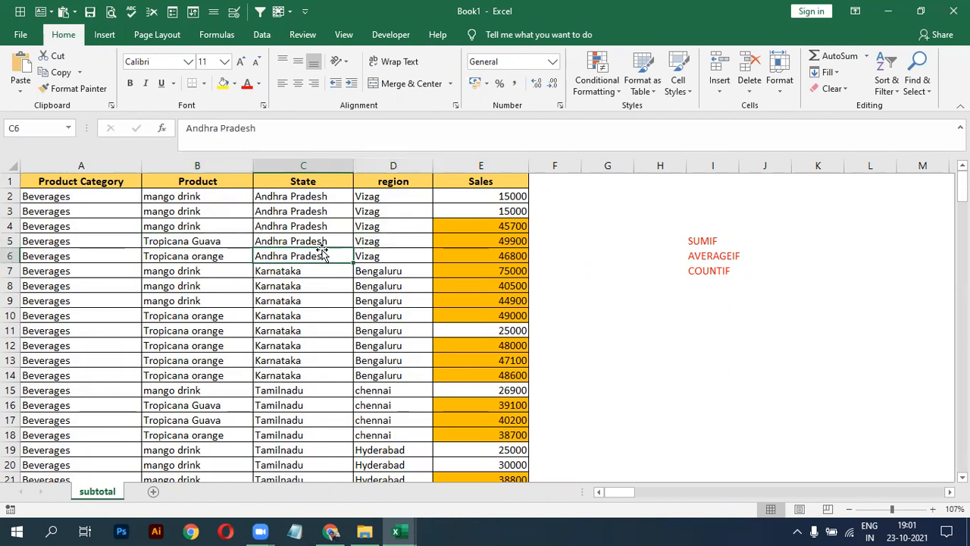
# Insert Sum subtotals of Sales for each region in the sales table again.
pyautogui.click(316, 286)
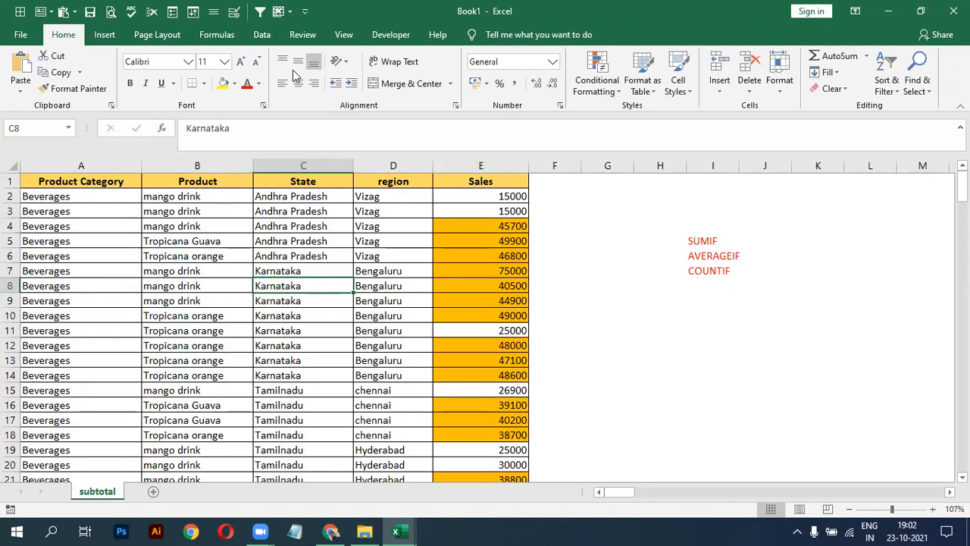
pyautogui.click(261, 35)
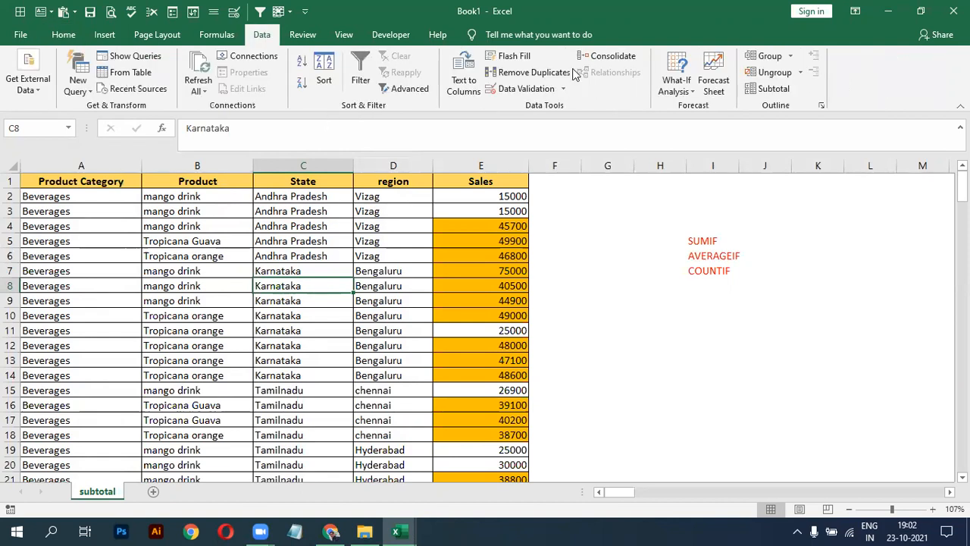
pyautogui.click(772, 88)
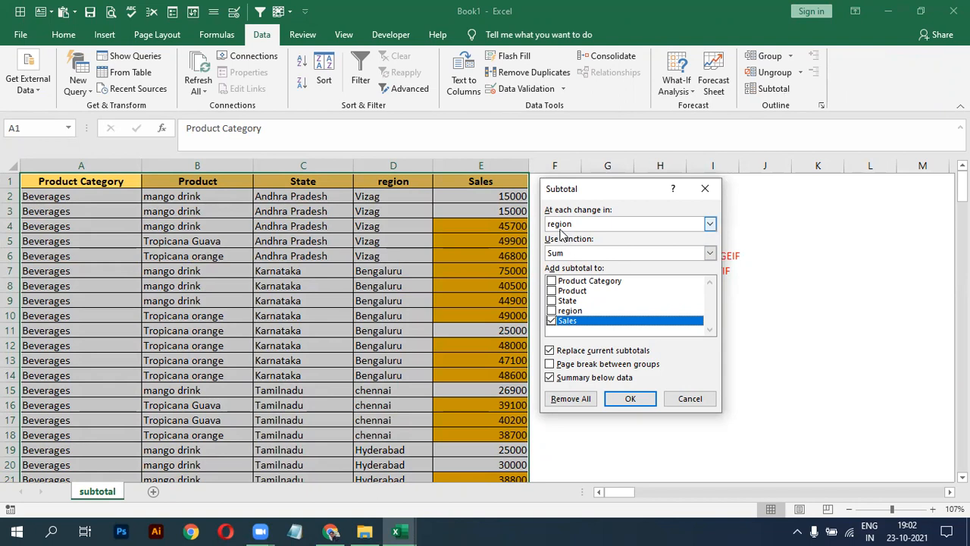
pyautogui.click(625, 401)
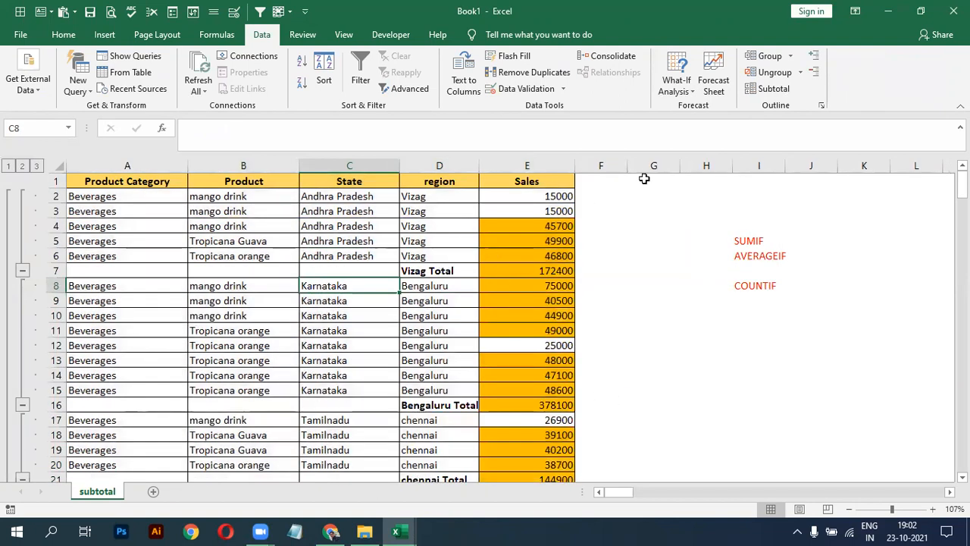
# Replace the region subtotals with ones that use the Count function on Sales.
pyautogui.click(770, 88)
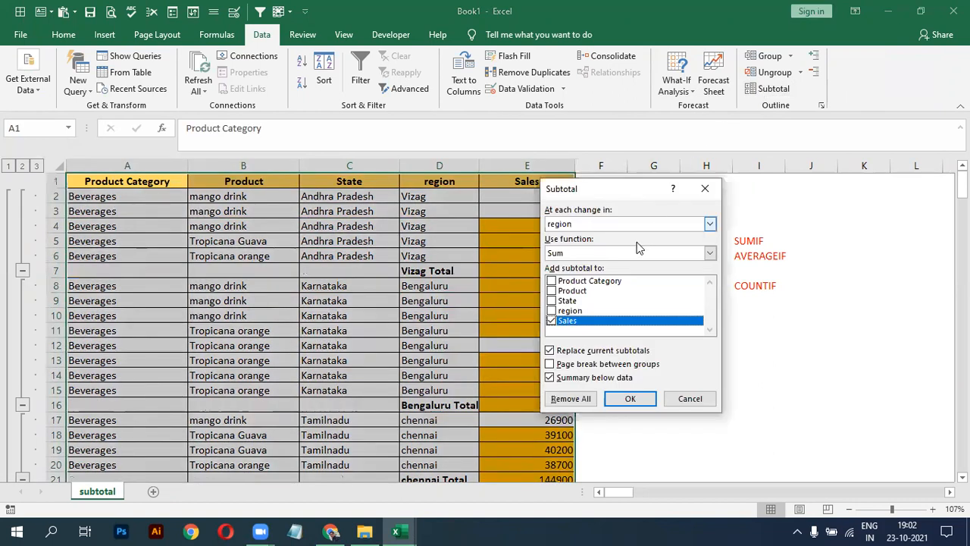
pyautogui.click(580, 253)
pyautogui.click(561, 275)
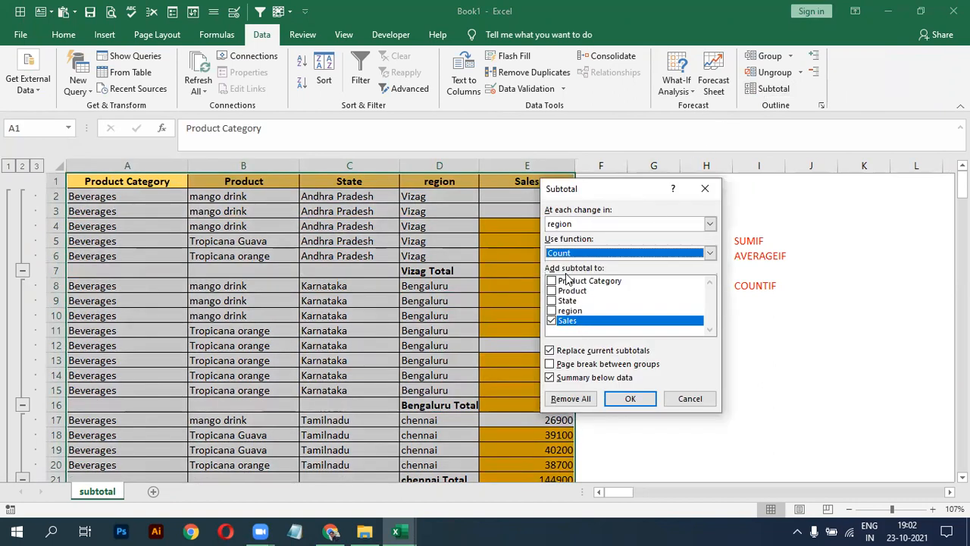
pyautogui.click(614, 397)
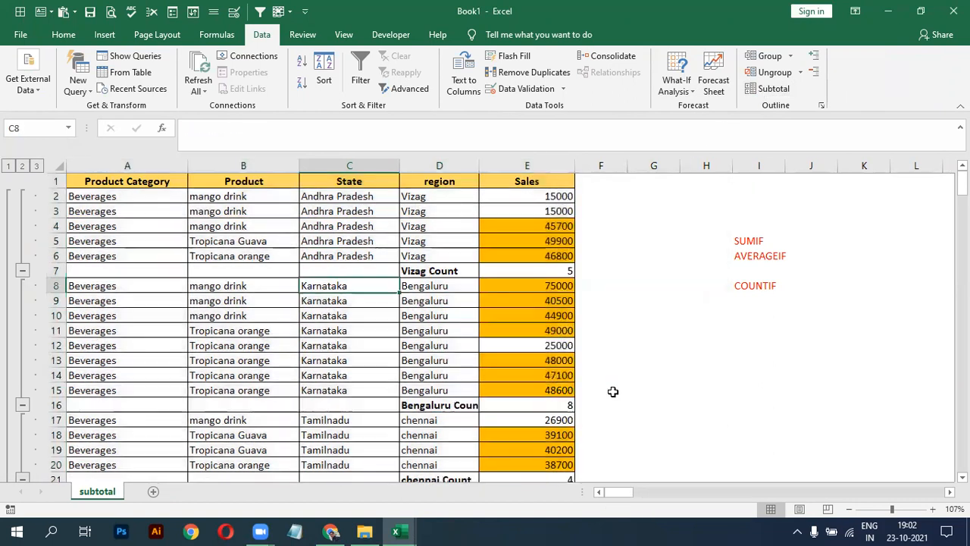
# Inspect the Count subtotals in the Sales column for the Vizag and Bengaluru groups and the groups below them.
pyautogui.click(554, 273)
pyautogui.click(555, 406)
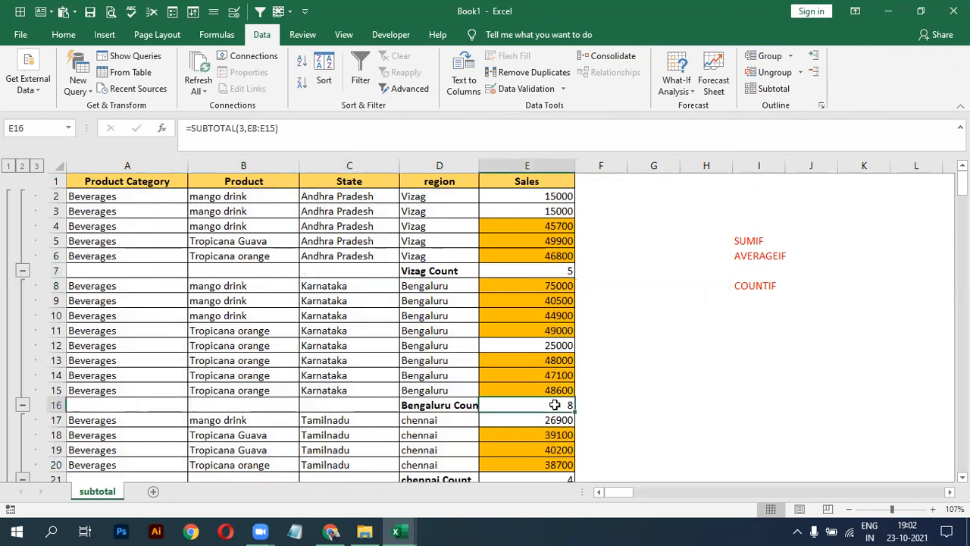
pyautogui.scroll(-6, 555, 406)
pyautogui.scroll(-1, 554, 405)
pyautogui.scroll(8, 555, 403)
# Replace the region Count subtotals with ones that use the Average function on Sales.
pyautogui.click(448, 316)
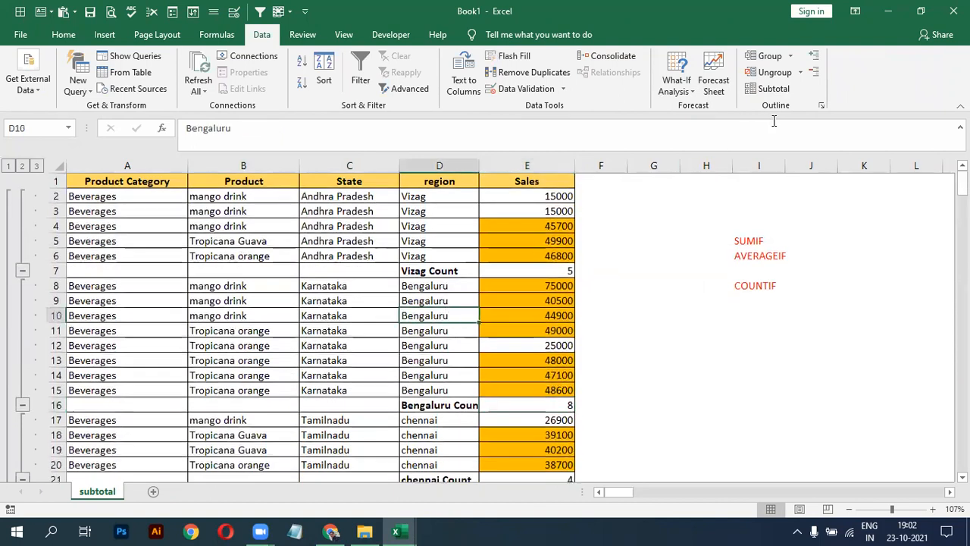
pyautogui.click(774, 88)
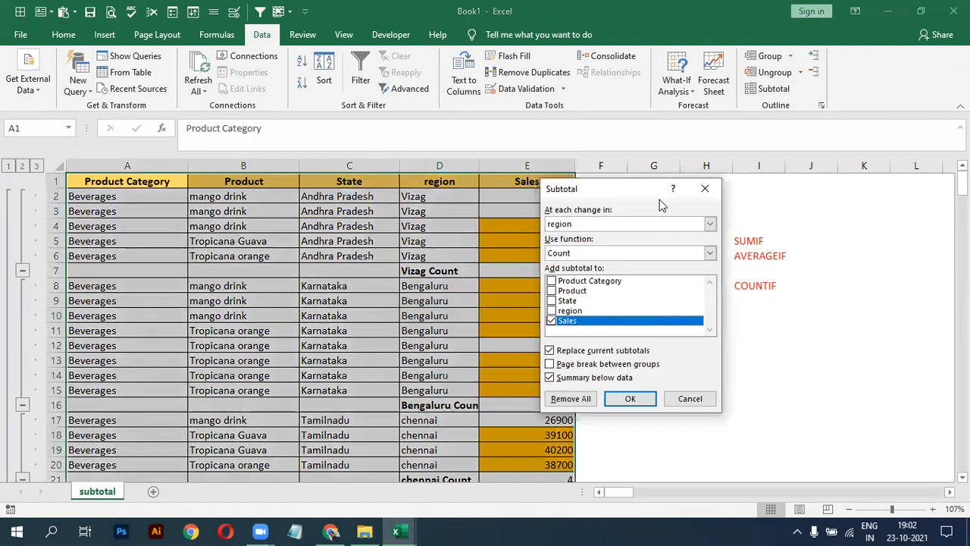
pyautogui.click(564, 254)
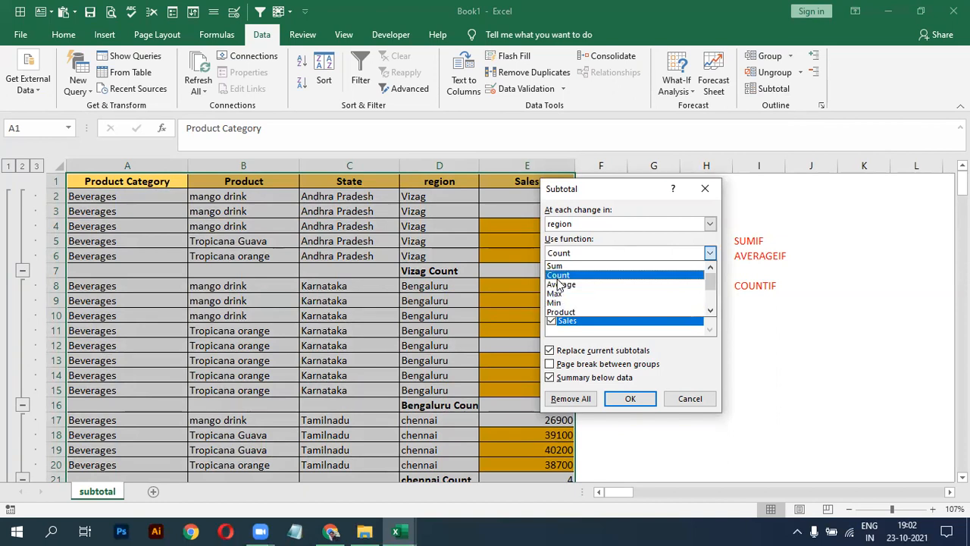
pyautogui.click(560, 284)
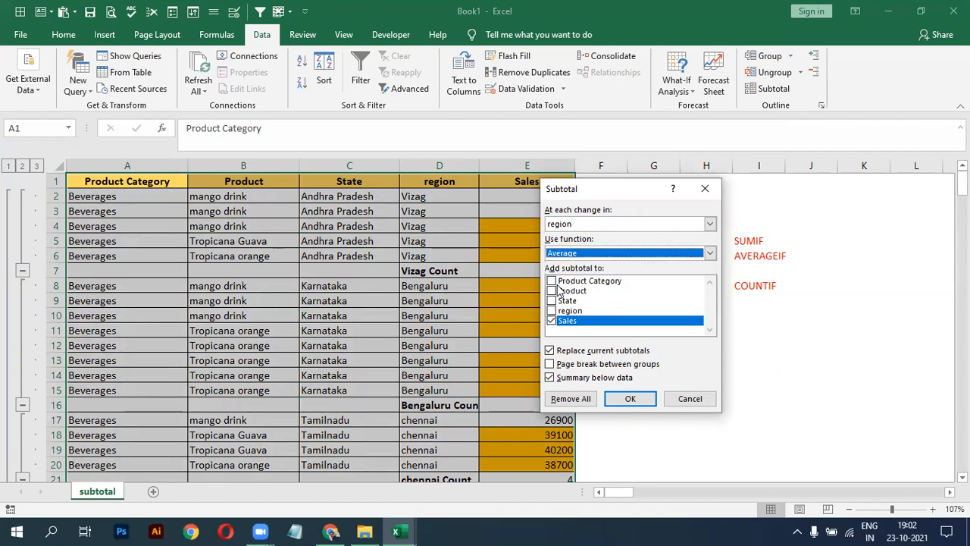
pyautogui.click(631, 397)
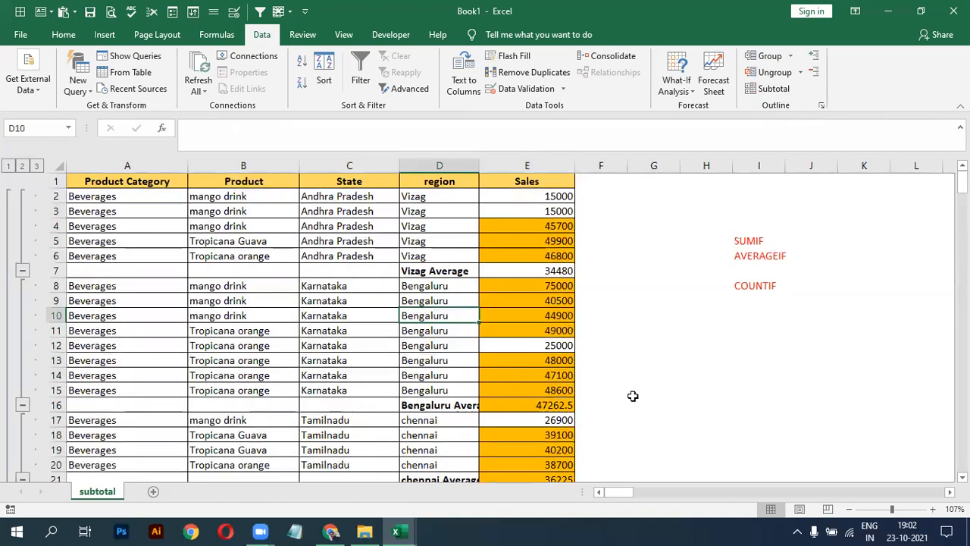
# Switch the region subtotals of Sales from the Average function to Sum, replacing the current subtotals.
pyautogui.click(416, 315)
pyautogui.click(773, 88)
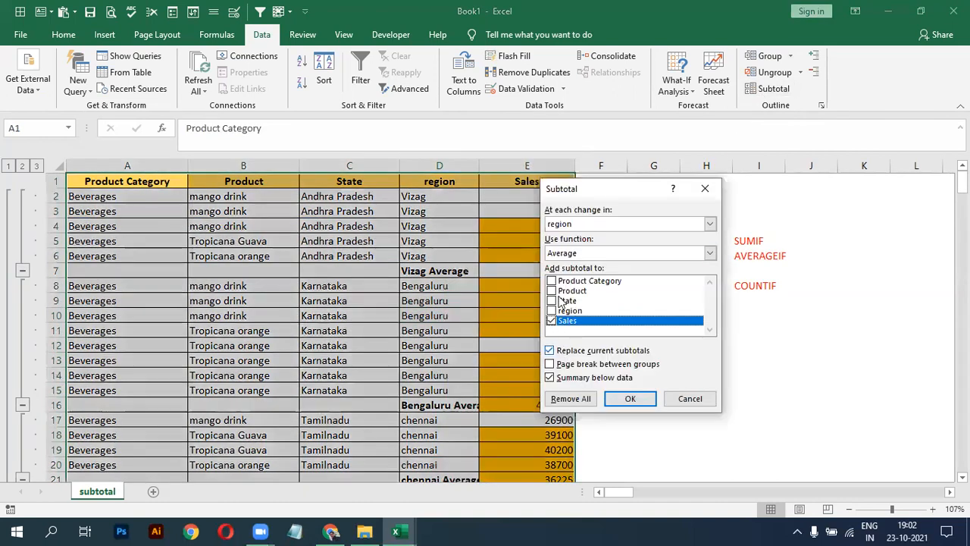
pyautogui.click(710, 254)
pyautogui.moveTo(715, 281)
pyautogui.mouseDown()
pyautogui.moveTo(718, 324)
pyautogui.moveTo(713, 265)
pyautogui.mouseUp()
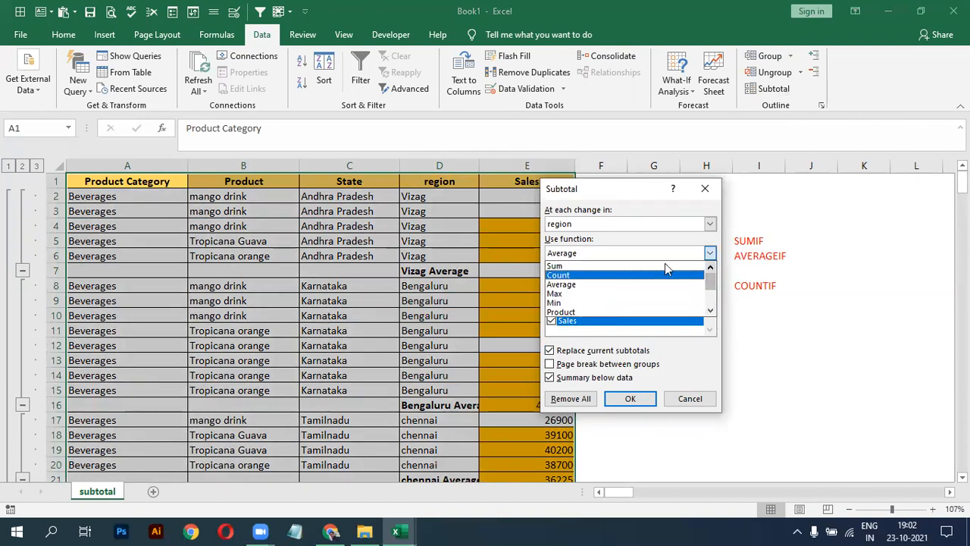
pyautogui.click(557, 267)
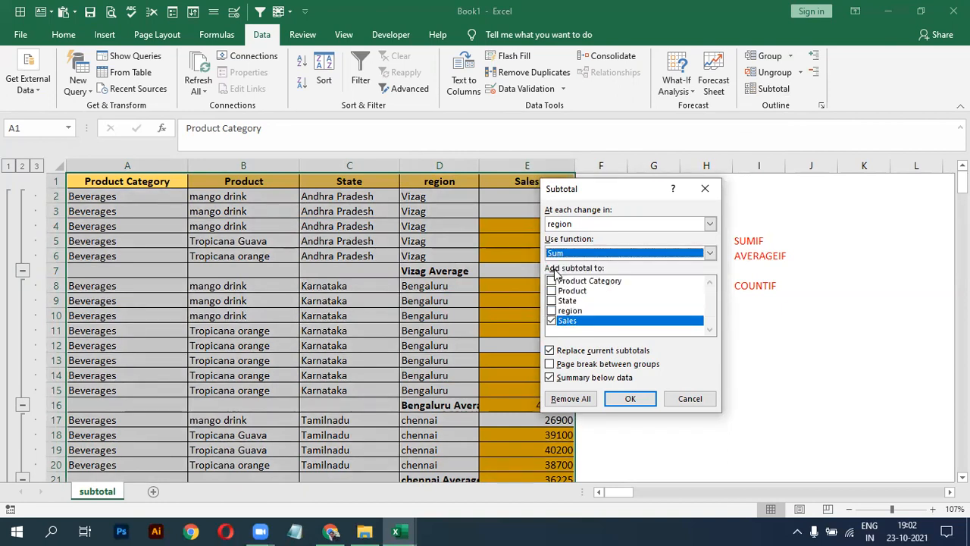
pyautogui.click(635, 399)
# Remove all subtotals from the sales table so only the plain data rows remain.
pyautogui.click(384, 286)
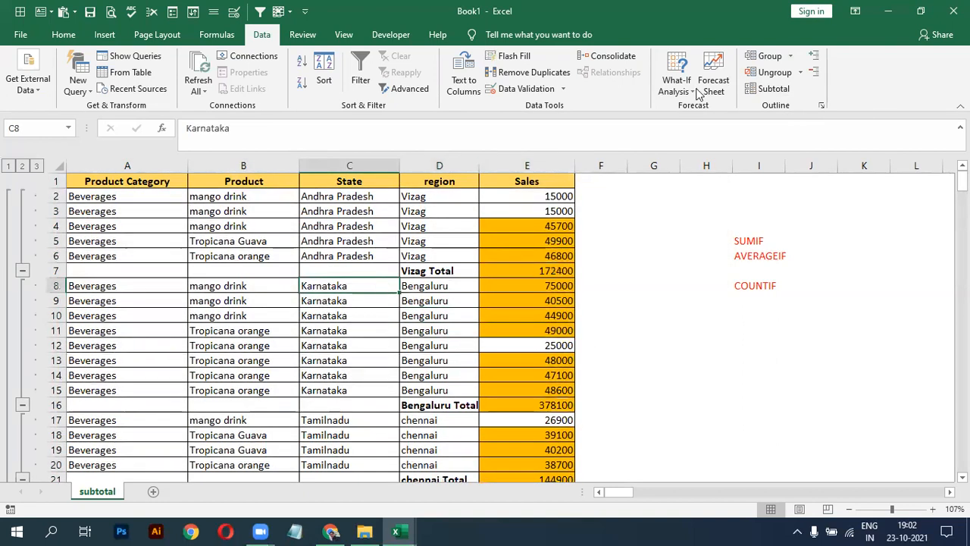
pyautogui.click(769, 89)
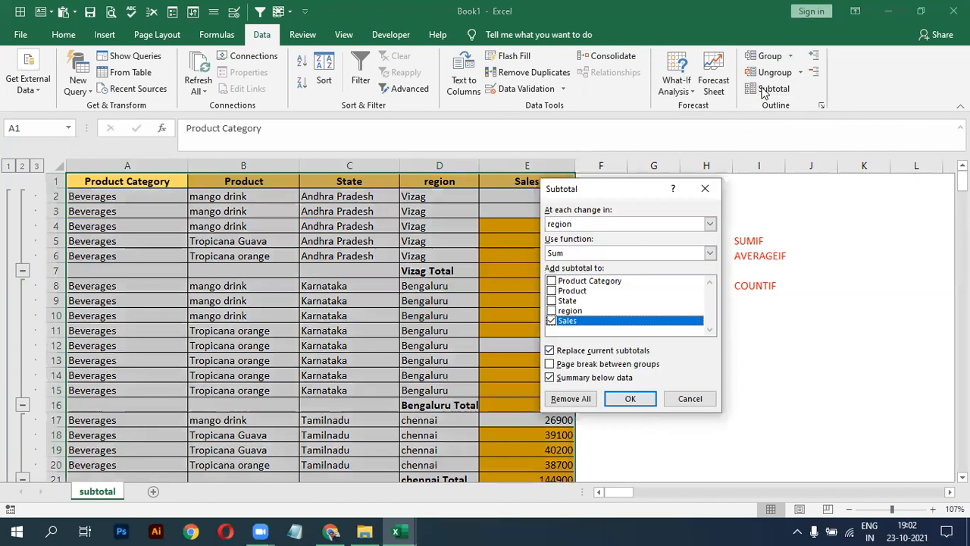
pyautogui.click(570, 399)
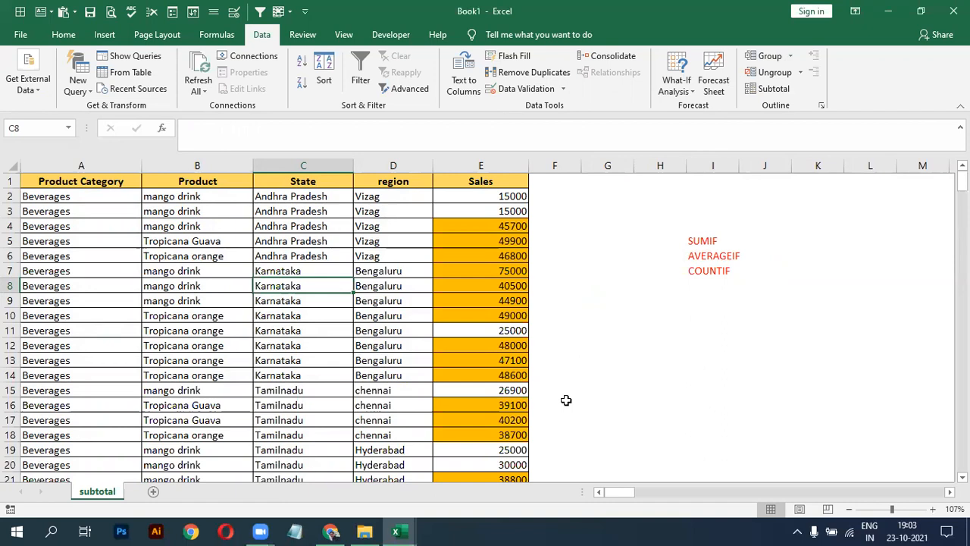
pyautogui.click(275, 272)
pyautogui.moveTo(496, 375); pyautogui.dragTo(496, 361)
pyautogui.click(299, 304)
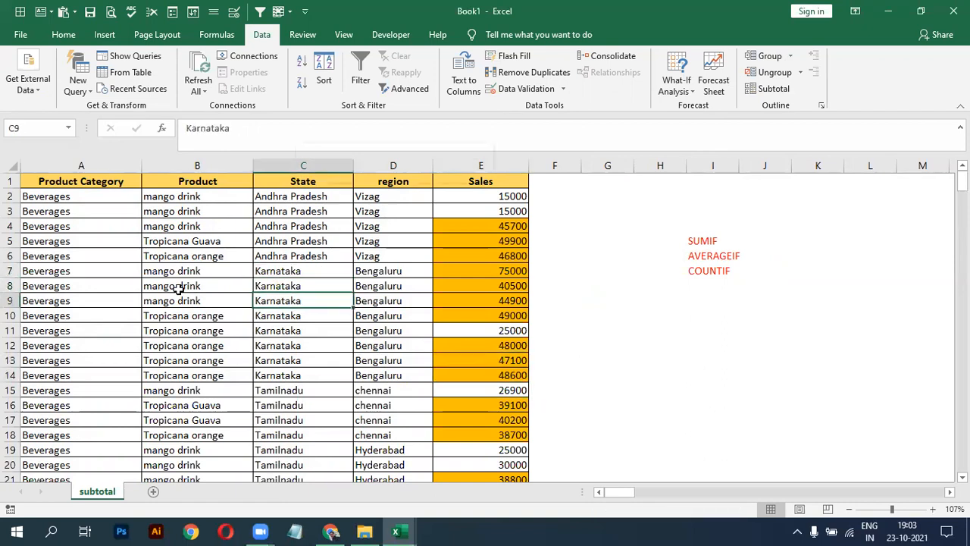
pyautogui.click(283, 228)
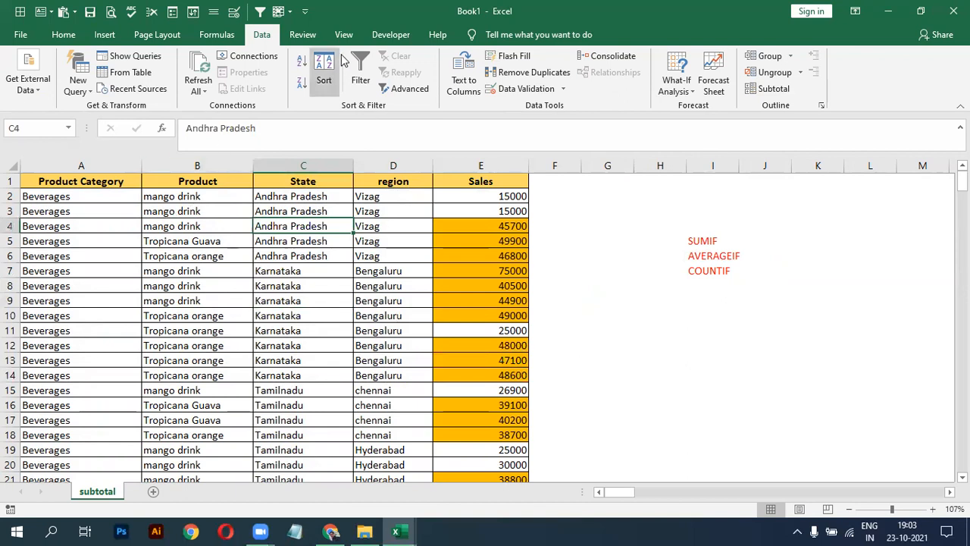
pyautogui.click(220, 239)
pyautogui.click(312, 224)
pyautogui.click(237, 328)
pyautogui.click(363, 326)
pyautogui.click(284, 272)
pyautogui.click(362, 301)
pyautogui.click(267, 266)
pyautogui.click(282, 316)
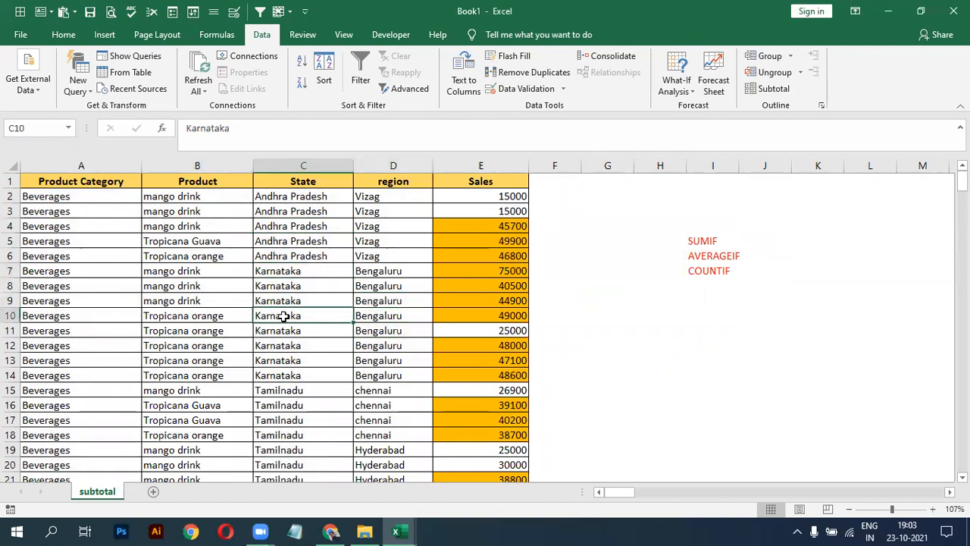
pyautogui.click(385, 297)
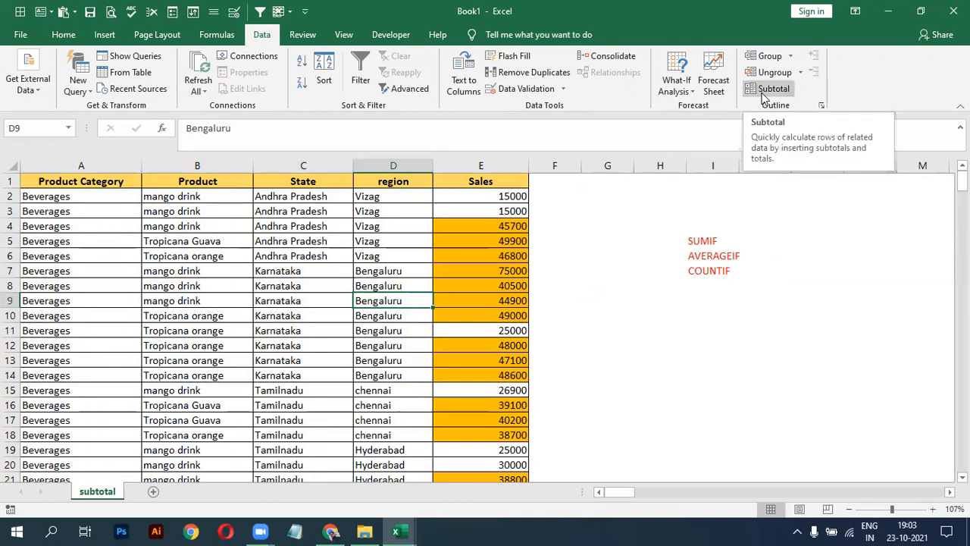
# Enter the label SUBTOTAL in cell I2, above the list of function names.
pyautogui.click(690, 196)
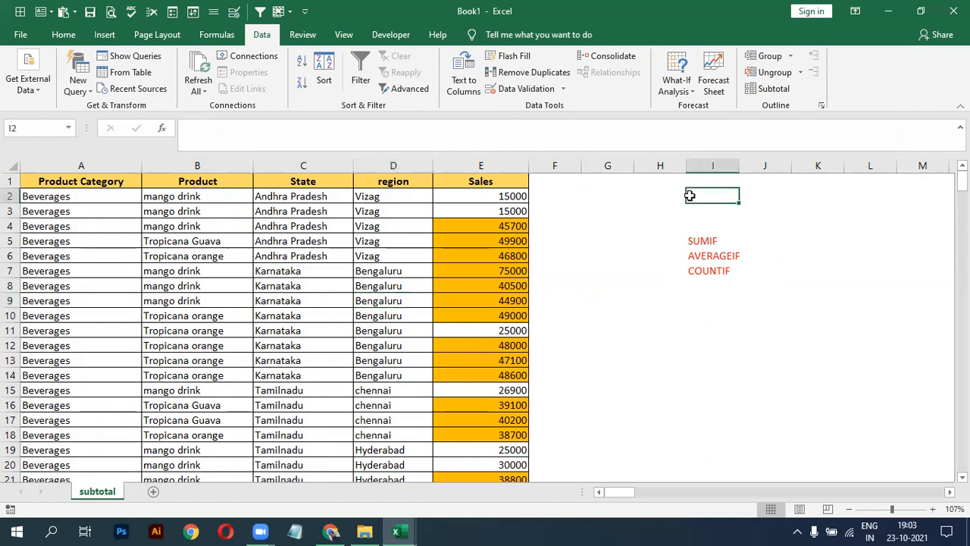
pyautogui.write('SUBTOTAL')
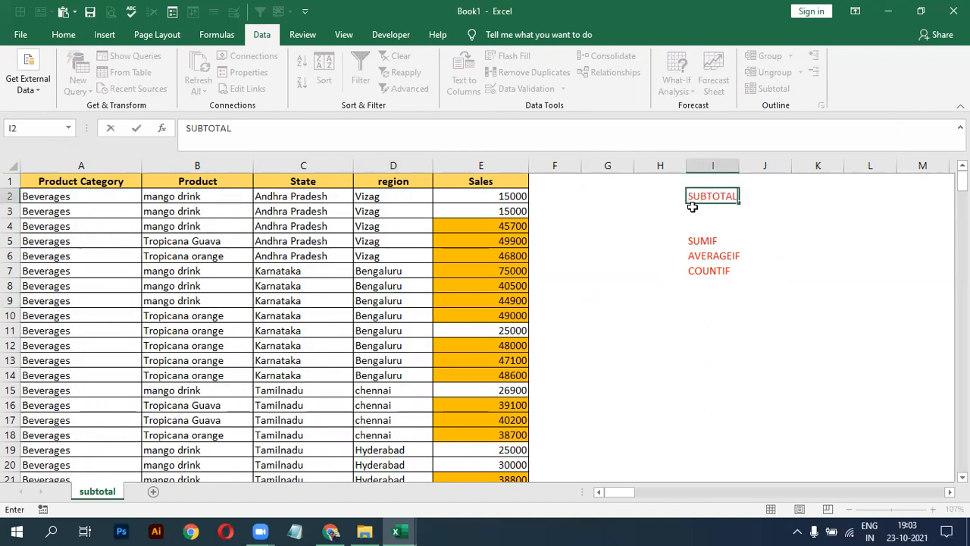
pyautogui.press('Return')
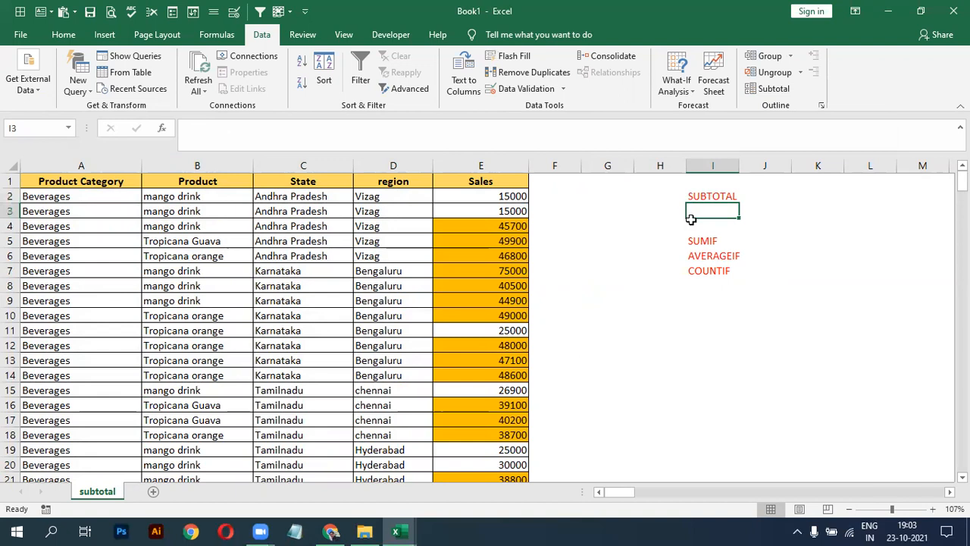
# Enter the formula =SUBTOTAL(3,C2:C153) in cell I1 to count the State entries with COUNTA.
pyautogui.click(698, 175)
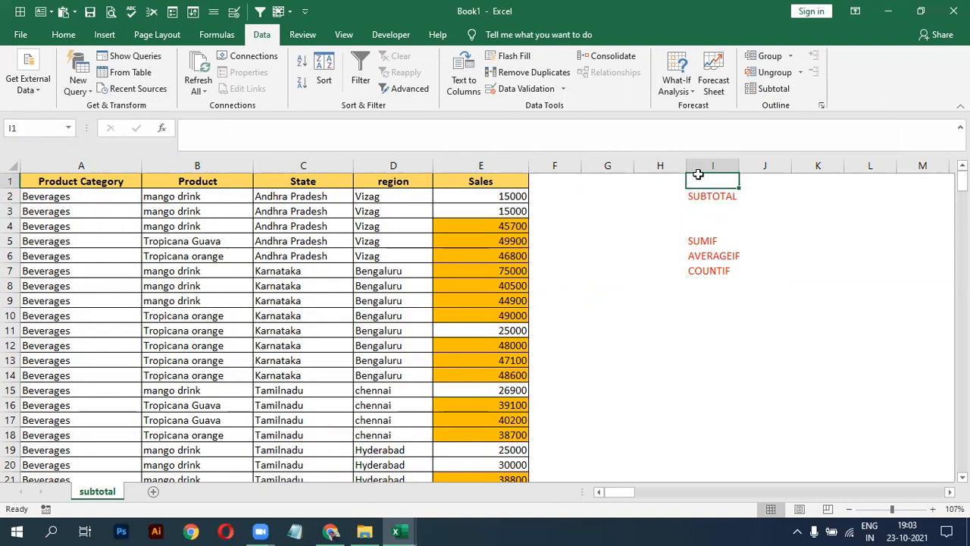
pyautogui.write('=SU')
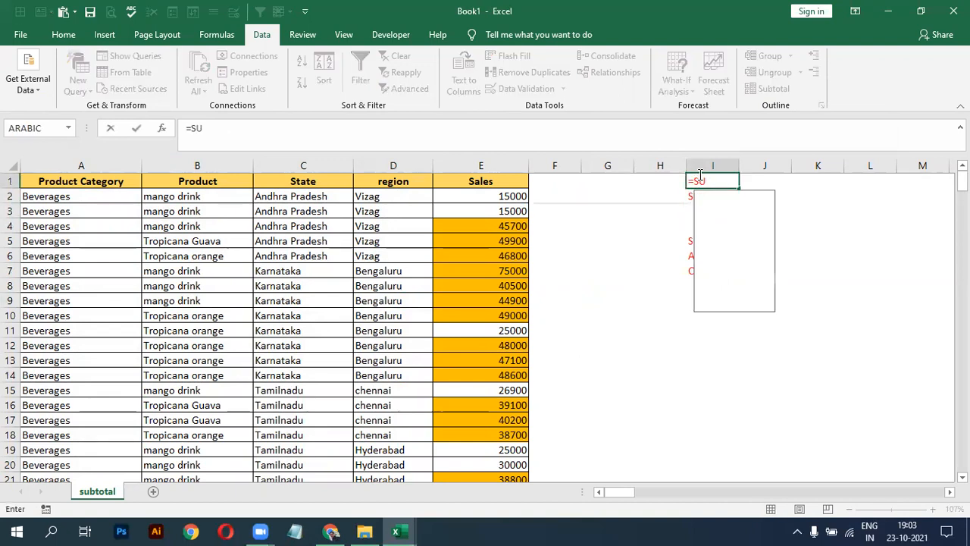
pyautogui.write('B')
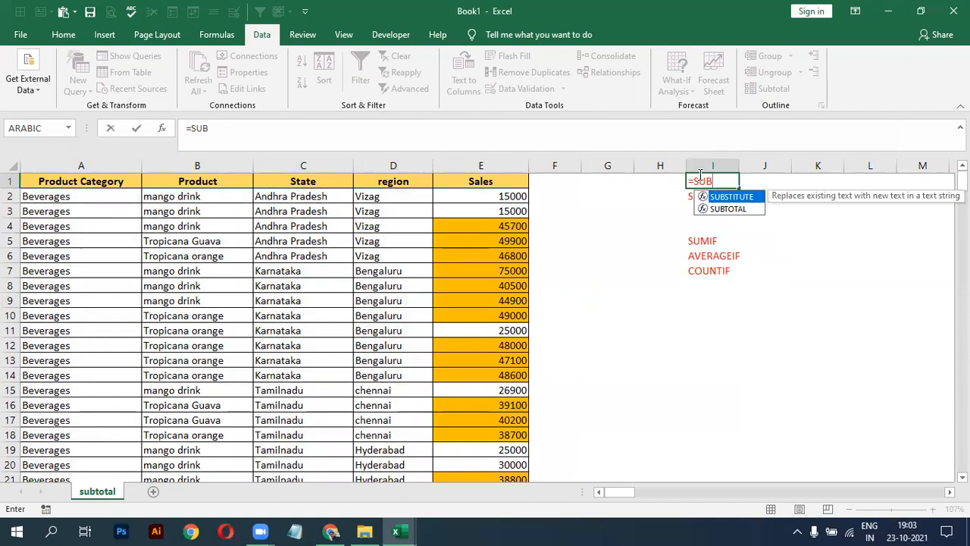
pyautogui.press('Down')
pyautogui.press('Tab')
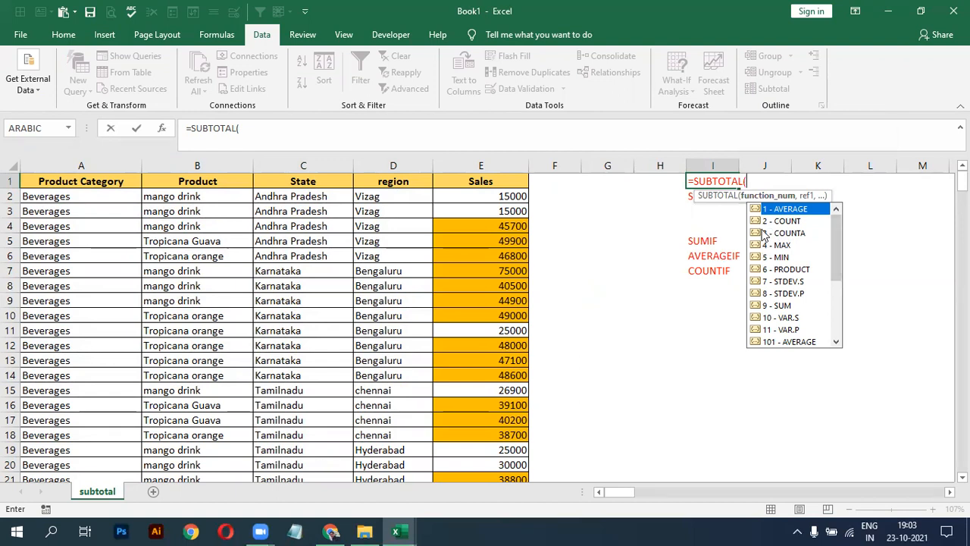
pyautogui.press('Down')
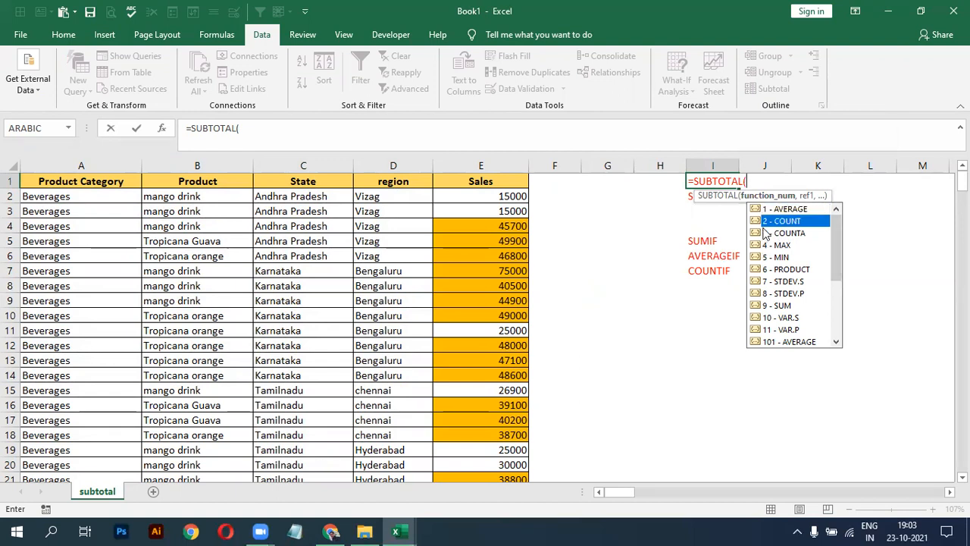
pyautogui.press('Down')
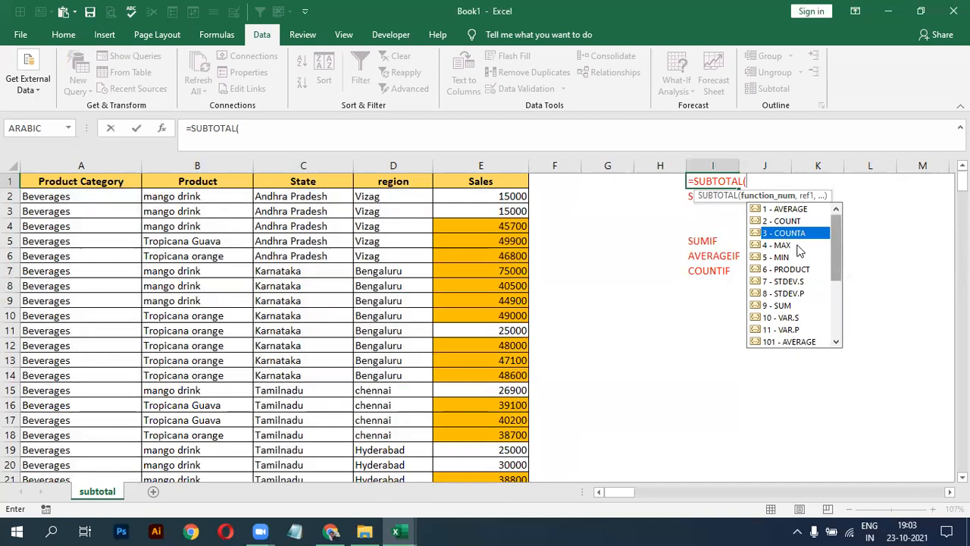
pyautogui.write('3')
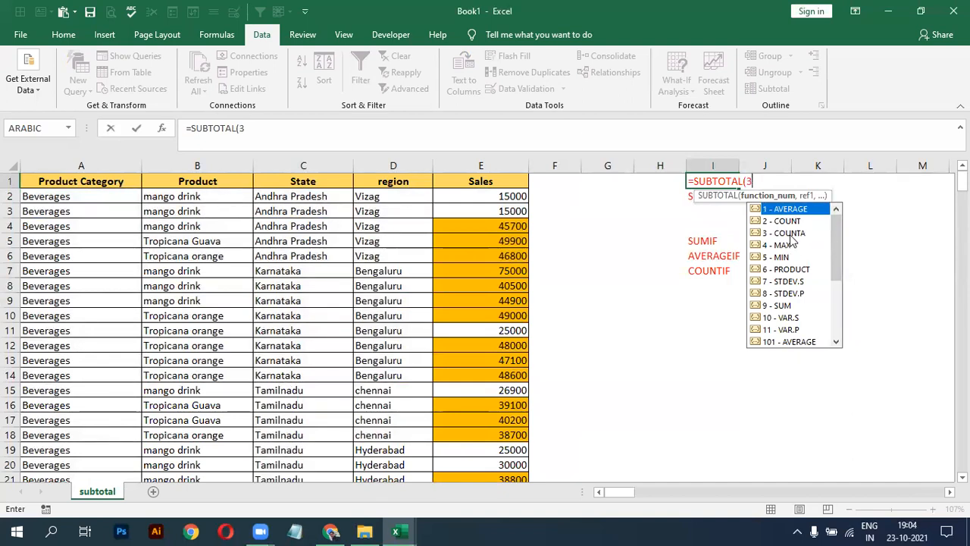
pyautogui.write(',')
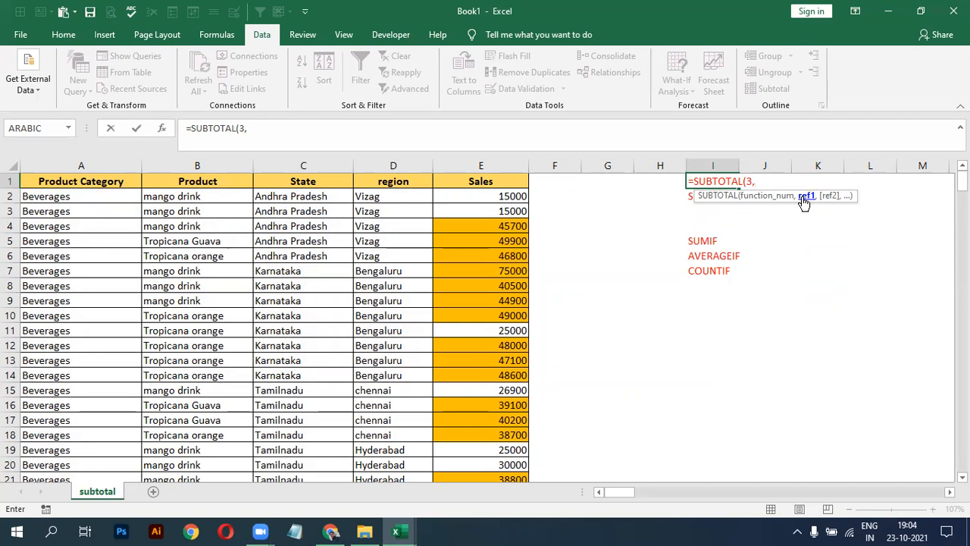
pyautogui.click(303, 196)
pyautogui.hotkey('ctrl', 'shift', 'Down')
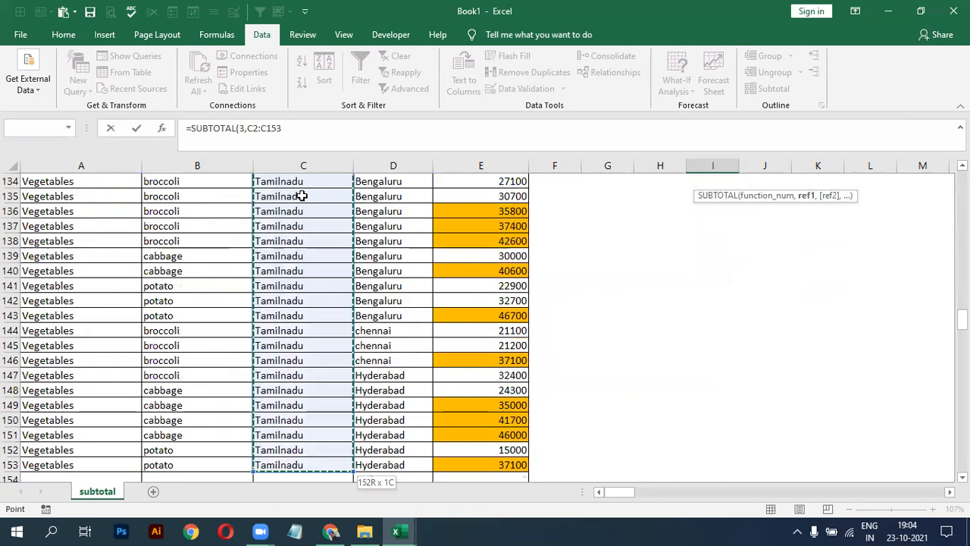
pyautogui.press('Escape')
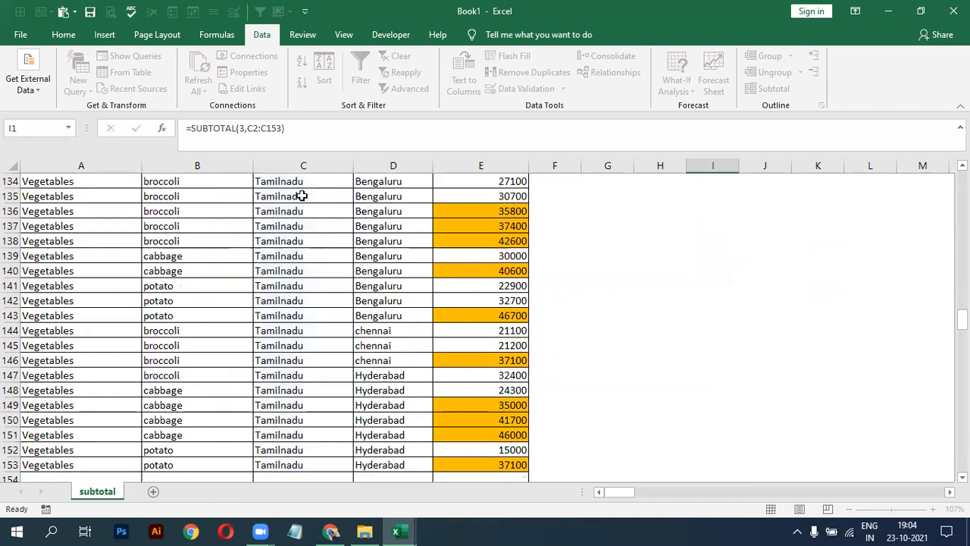
# Format the formula result in cell I1 as bold with font size 16.
pyautogui.press('Down')
pyautogui.press('Down')
pyautogui.press('Down')
pyautogui.press('Up')
pyautogui.press('Up')
pyautogui.press('Up')
pyautogui.press('Up')
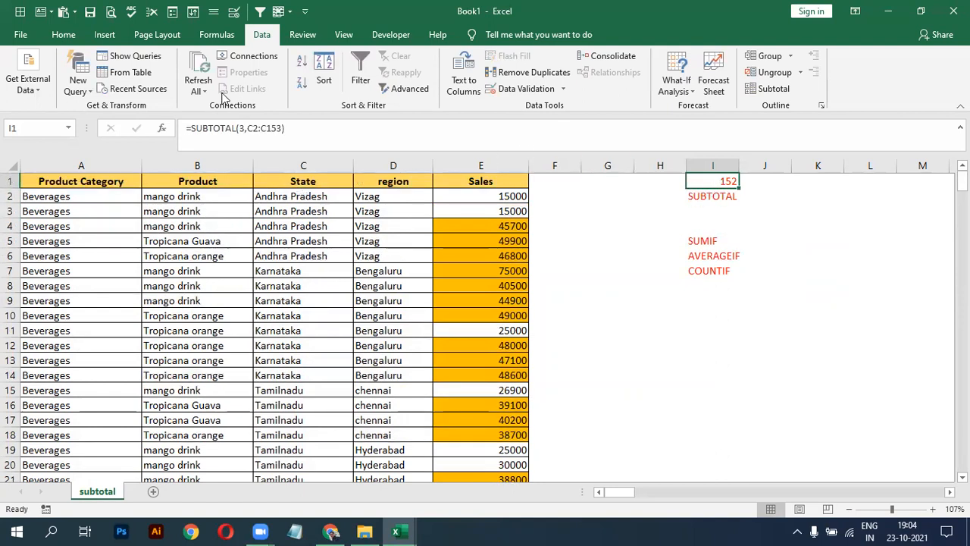
pyautogui.click(63, 34)
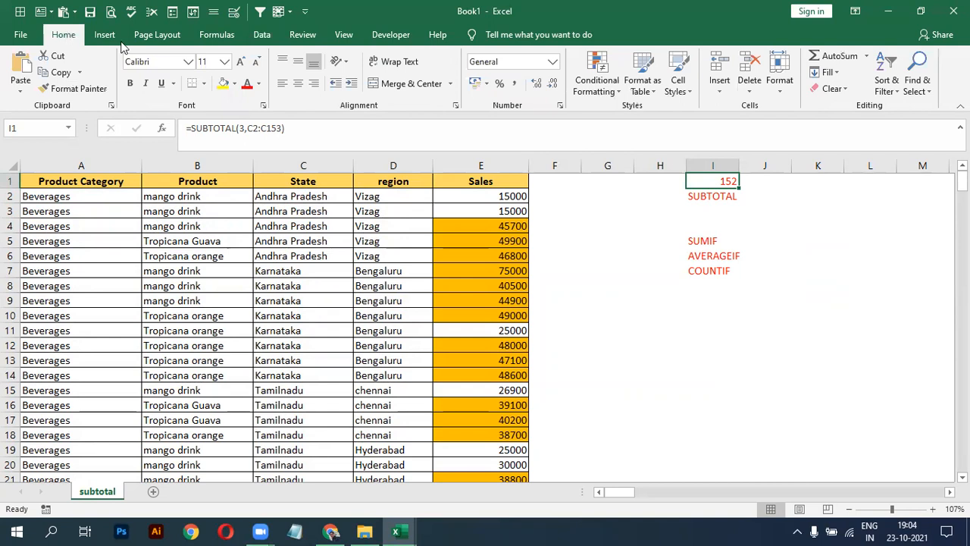
pyautogui.click(241, 61)
pyautogui.click(241, 62)
pyautogui.click(241, 61)
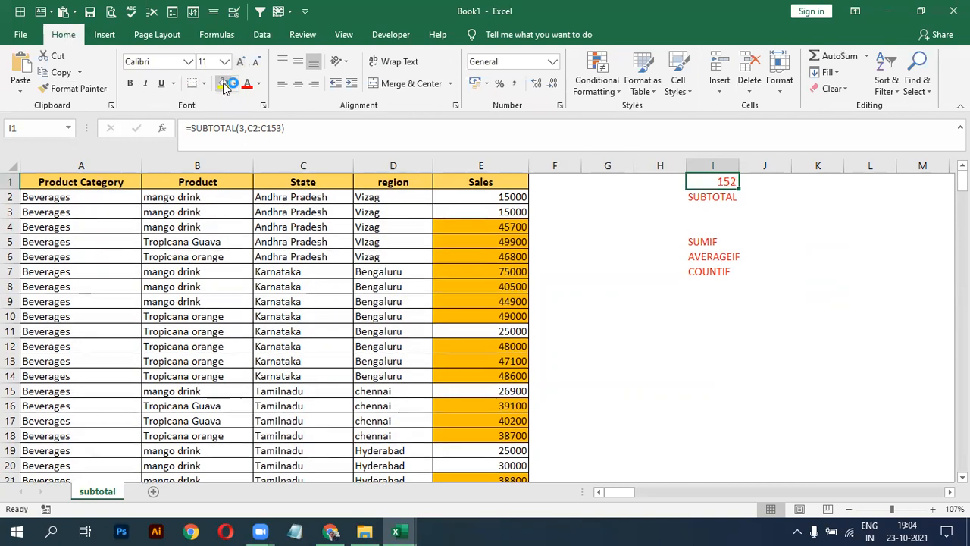
pyautogui.click(130, 82)
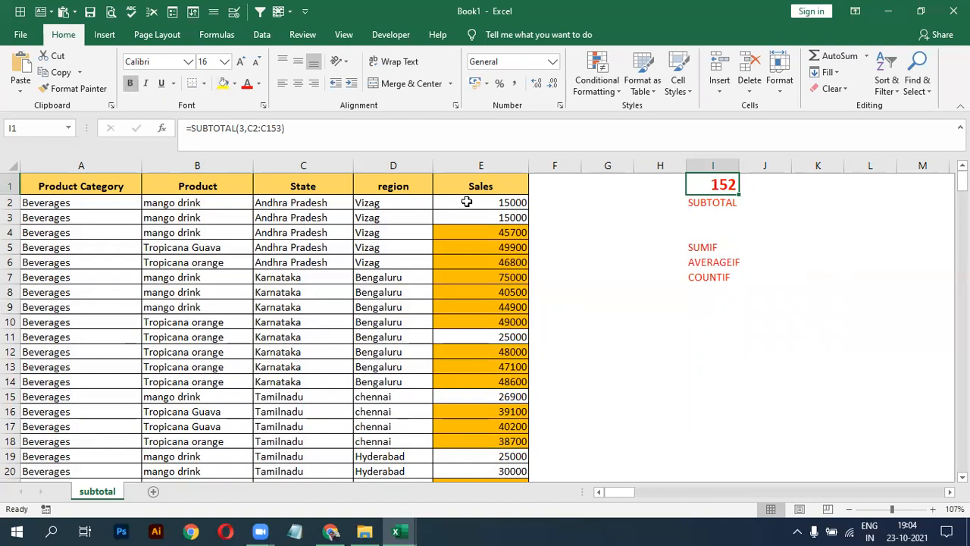
# Turn on filtering for the header row of the sales table.
pyautogui.click(448, 215)
pyautogui.click(317, 187)
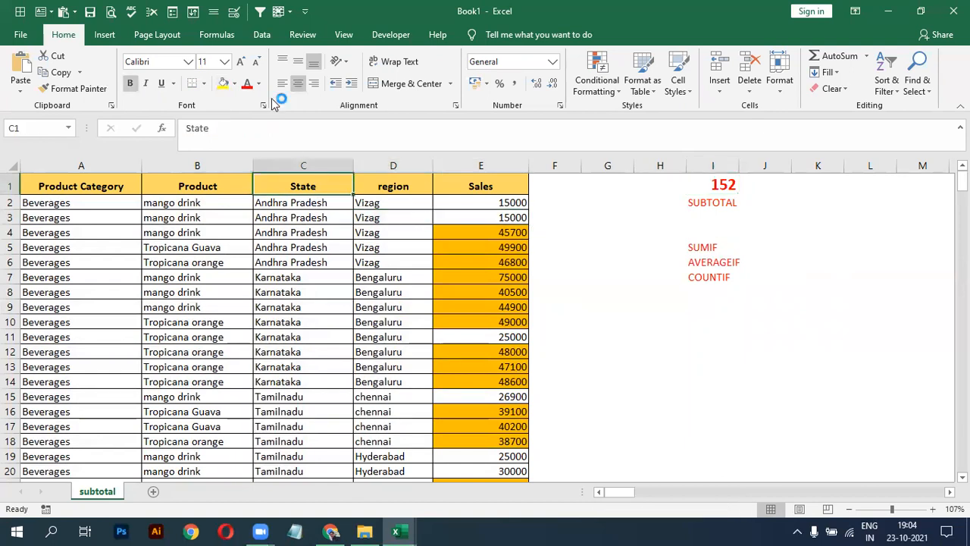
pyautogui.click(262, 35)
pyautogui.click(361, 72)
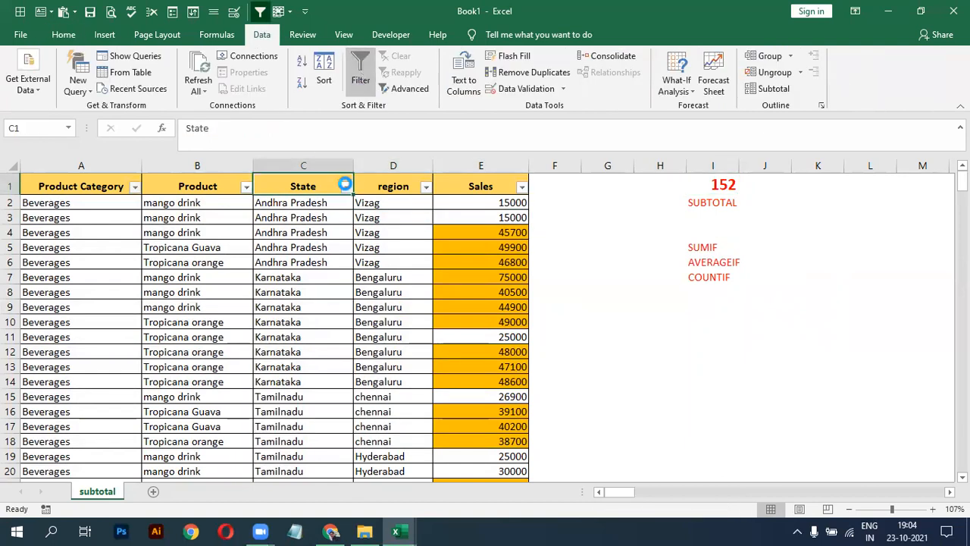
# Filter the State column to show only Andhra Pradesh and Tamilnadu.
pyautogui.click(347, 187)
pyautogui.click(225, 325)
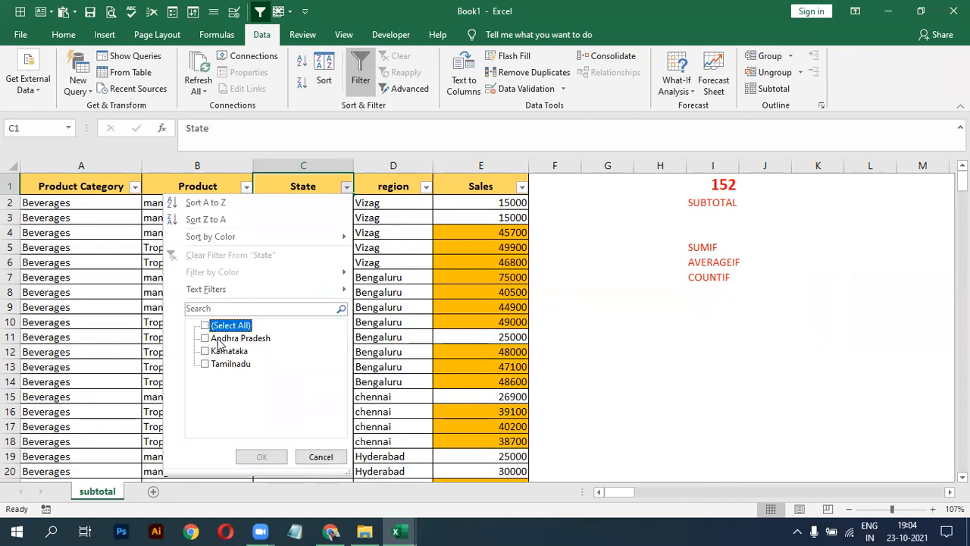
pyautogui.click(220, 338)
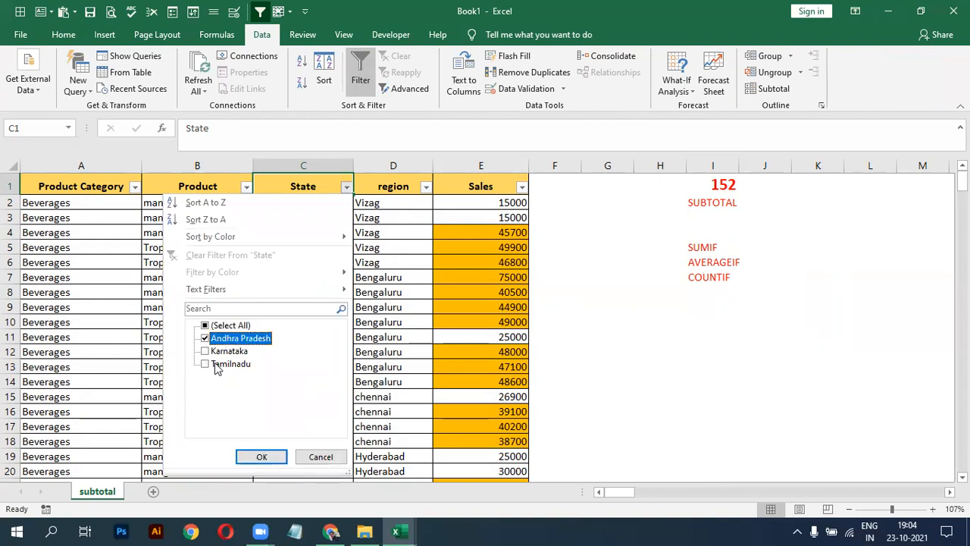
pyautogui.click(217, 365)
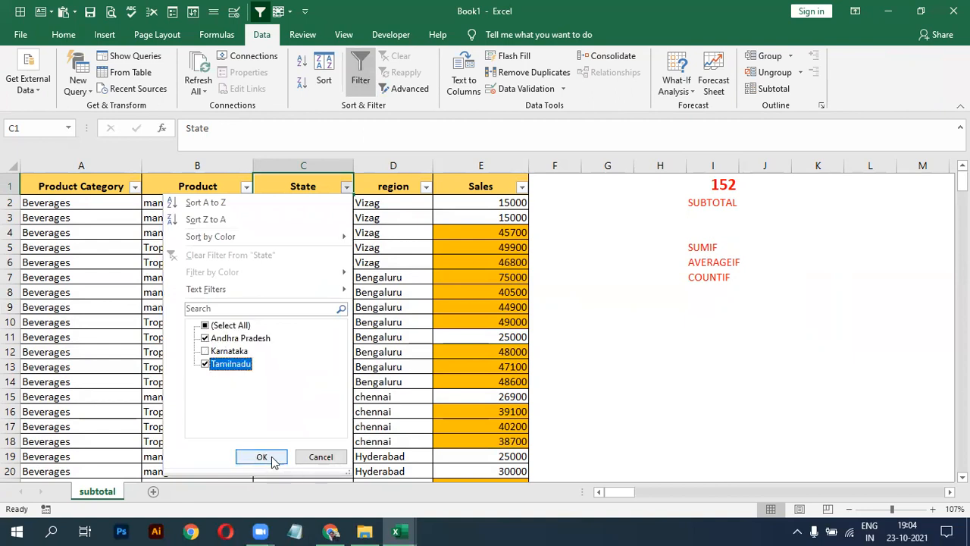
pyautogui.click(261, 457)
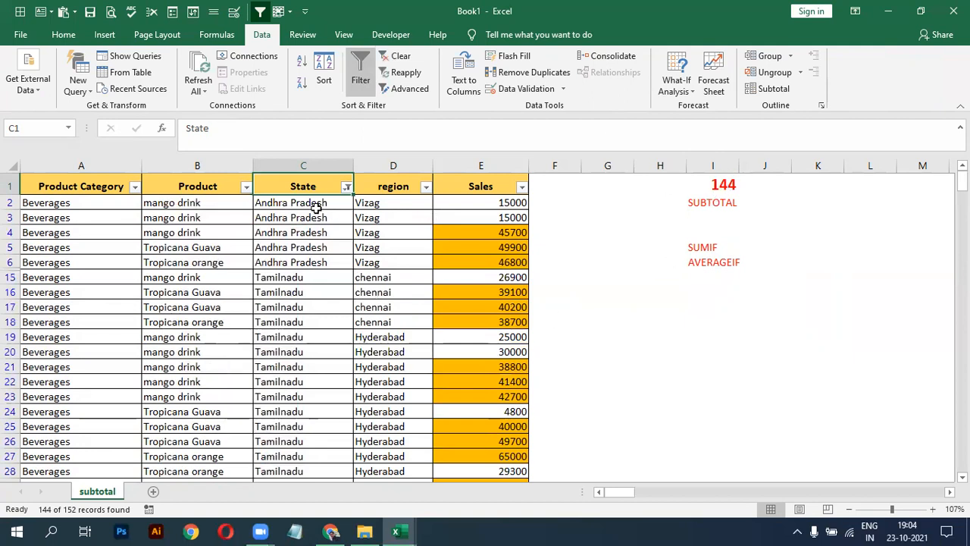
# Exclude Tamilnadu from the State filter so that only Andhra Pradesh rows are listed.
pyautogui.click(347, 188)
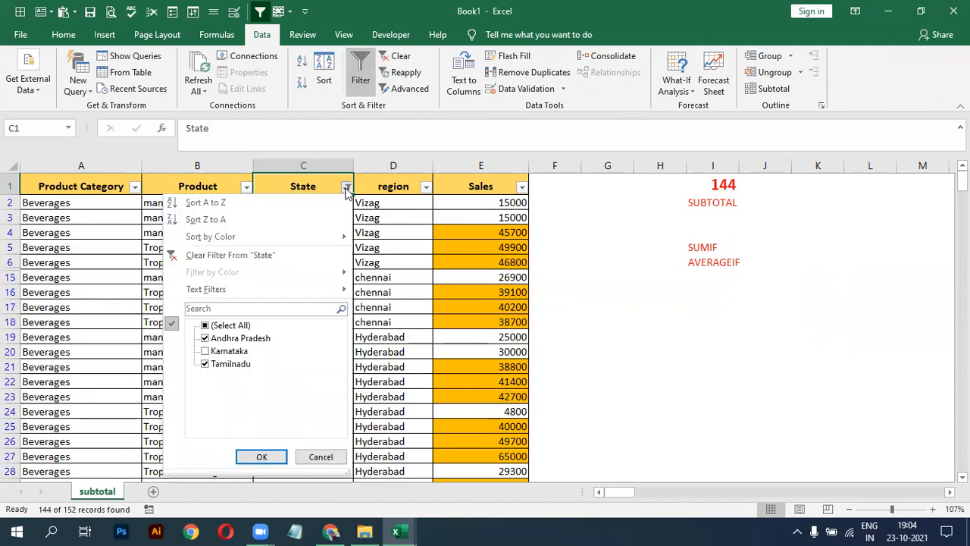
pyautogui.click(221, 364)
pyautogui.click(256, 457)
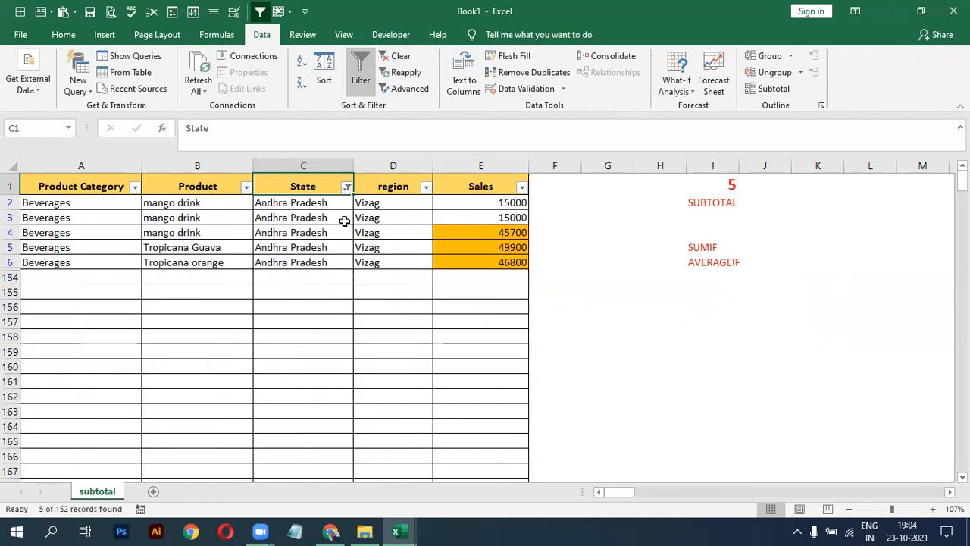
# Change the State filter to show only Tamilnadu instead of Andhra Pradesh.
pyautogui.click(348, 187)
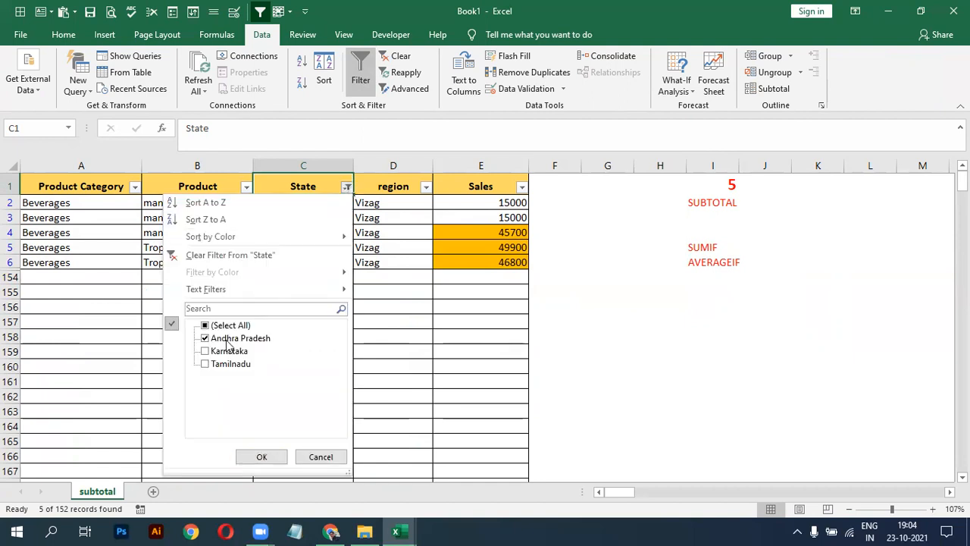
pyautogui.click(227, 341)
pyautogui.click(220, 364)
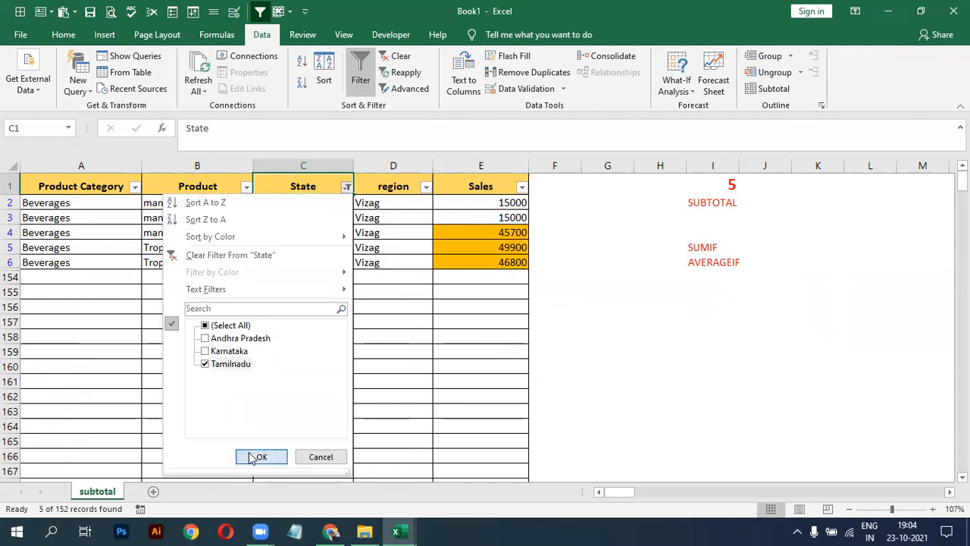
pyautogui.click(258, 454)
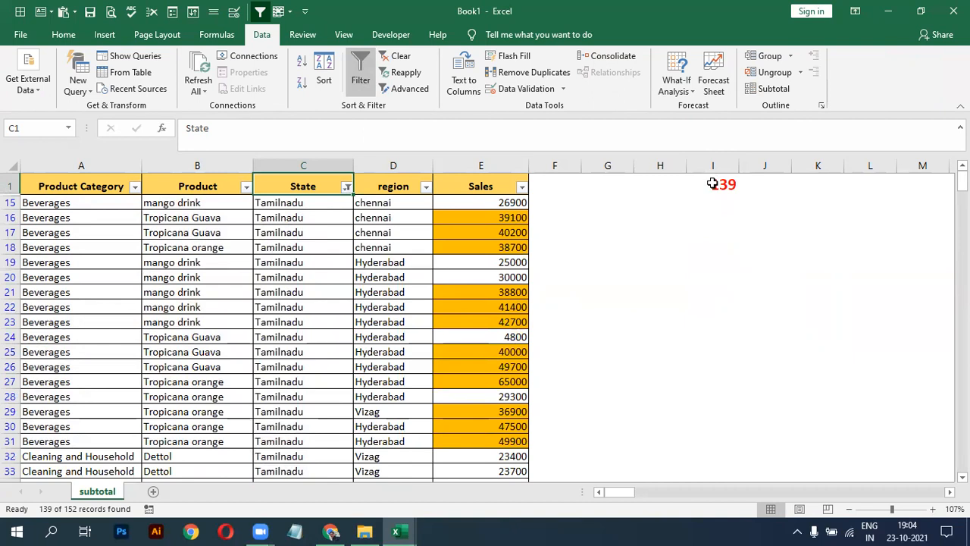
# Change the State filter to show only Karnataka, and turn off filtering for the sales table.
pyautogui.click(348, 188)
pyautogui.click(205, 364)
pyautogui.click(206, 351)
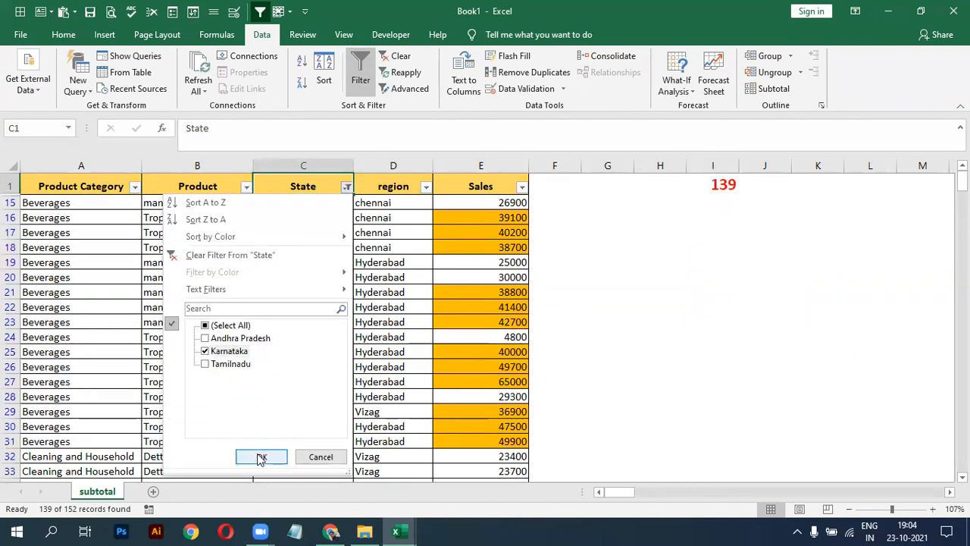
pyautogui.click(260, 456)
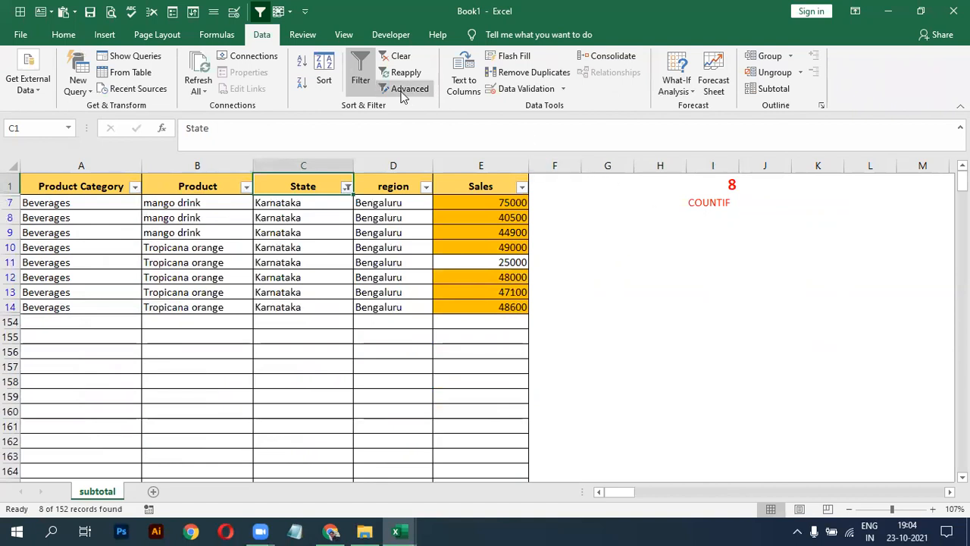
pyautogui.click(359, 76)
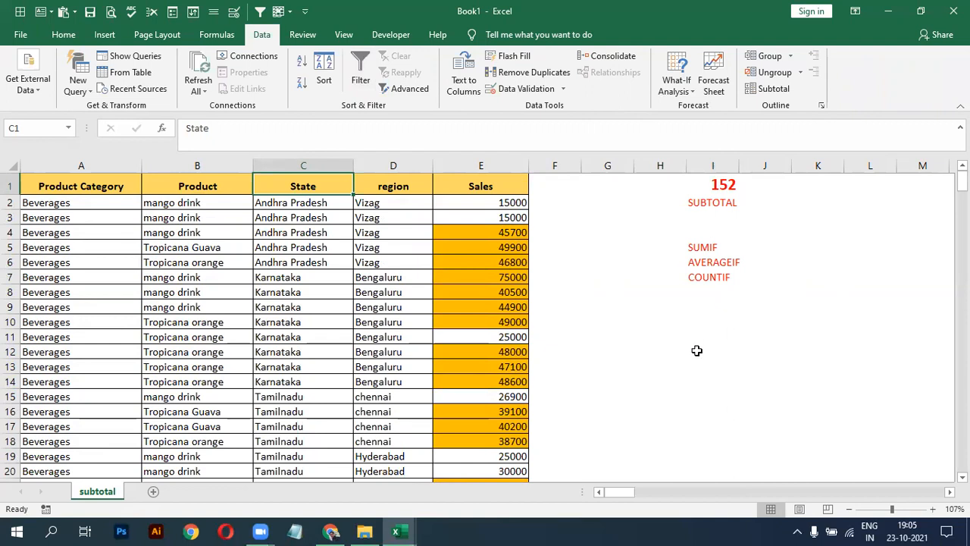
# Enter the label VISIBLE DATA COUNT in cell I10, below the list of function names.
pyautogui.click(703, 326)
pyautogui.write('ISI')
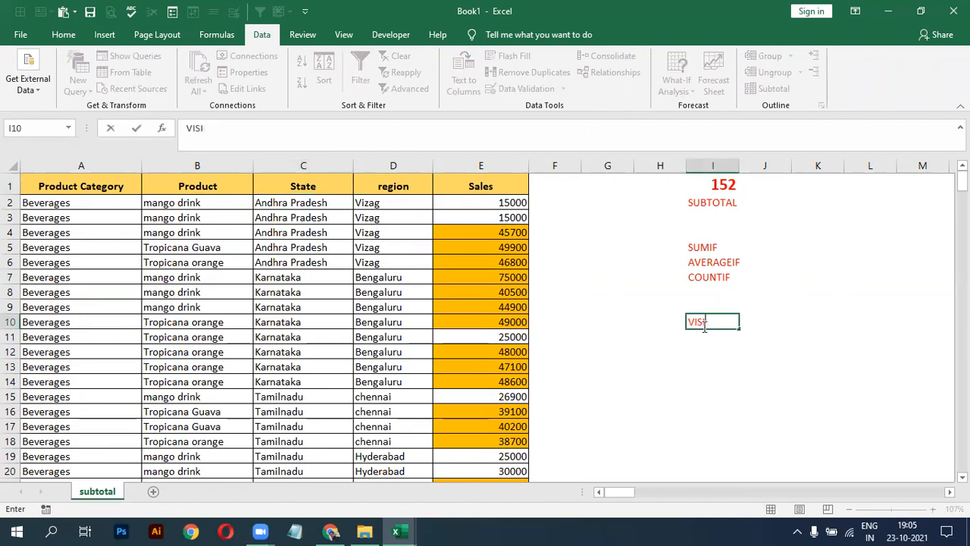
pyautogui.write('BLE DATA COUNT')
pyautogui.press('Return')
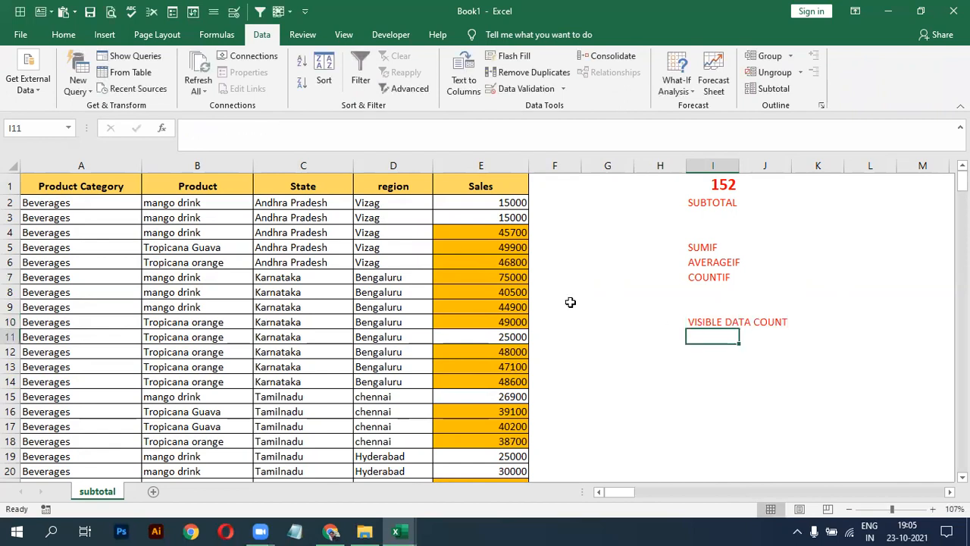
# Filter the sales table to show only apples in the Product column and select the filtered product cells.
pyautogui.click(189, 183)
pyautogui.click(357, 78)
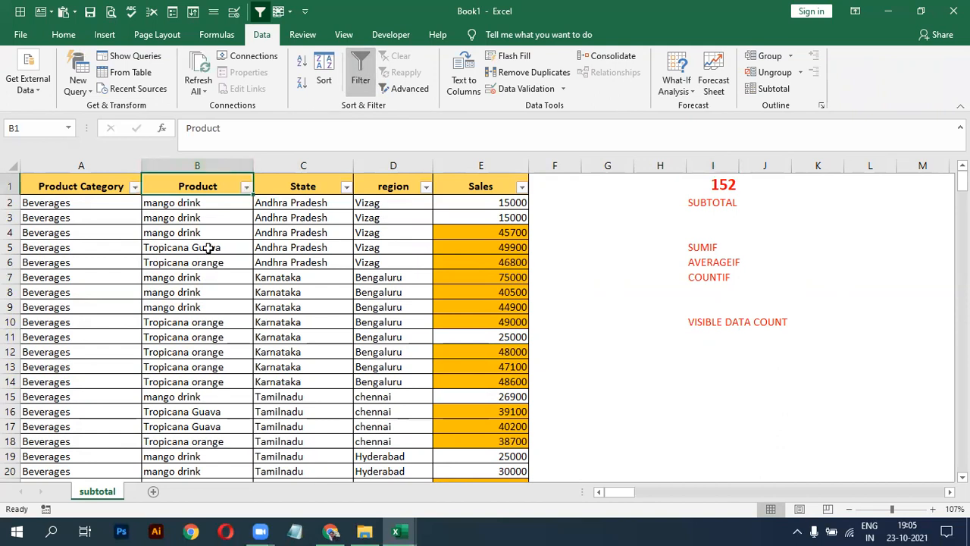
pyautogui.click(247, 189)
pyautogui.click(129, 327)
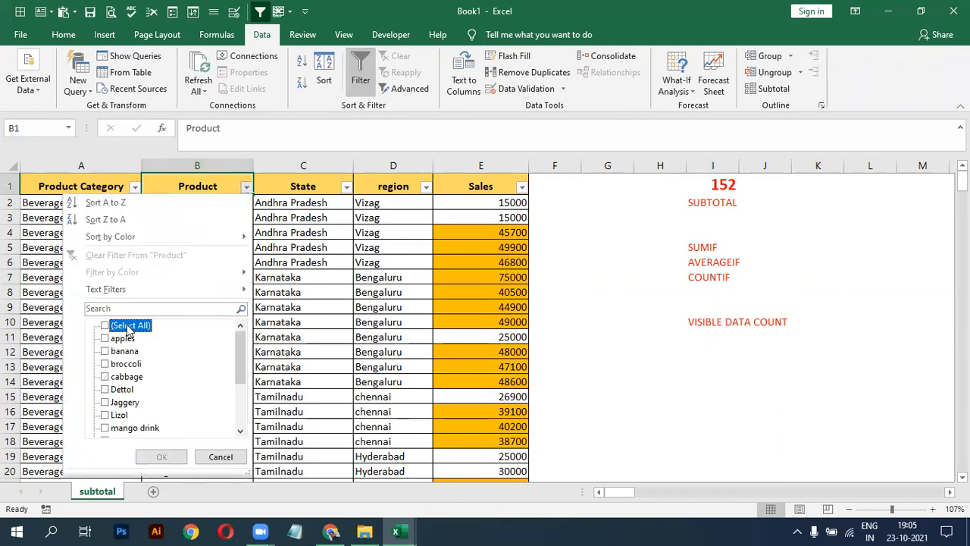
pyautogui.click(106, 338)
pyautogui.click(162, 456)
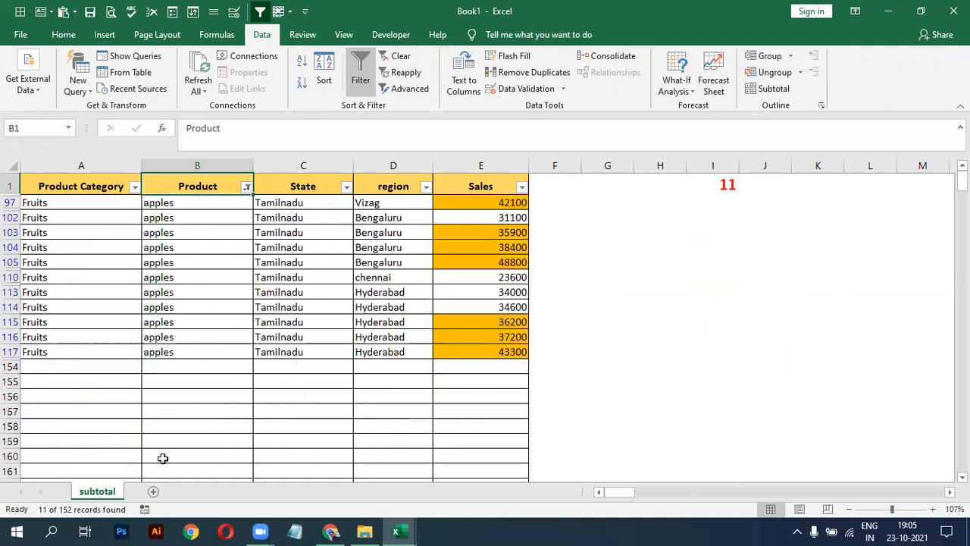
pyautogui.moveTo(169, 203); pyautogui.dragTo(174, 350)
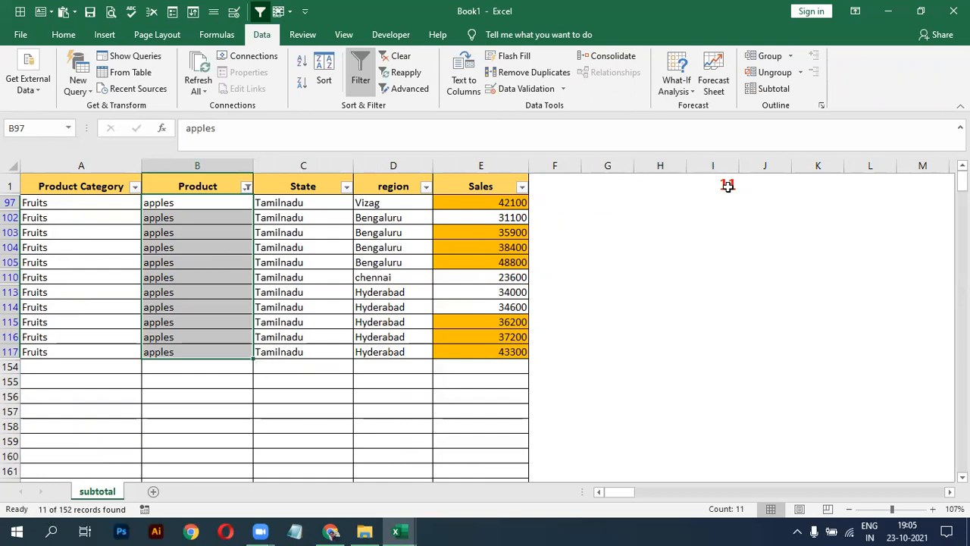
# Change the Product filter to show only banana instead of apples.
pyautogui.click(246, 186)
pyautogui.click(123, 339)
pyautogui.click(121, 351)
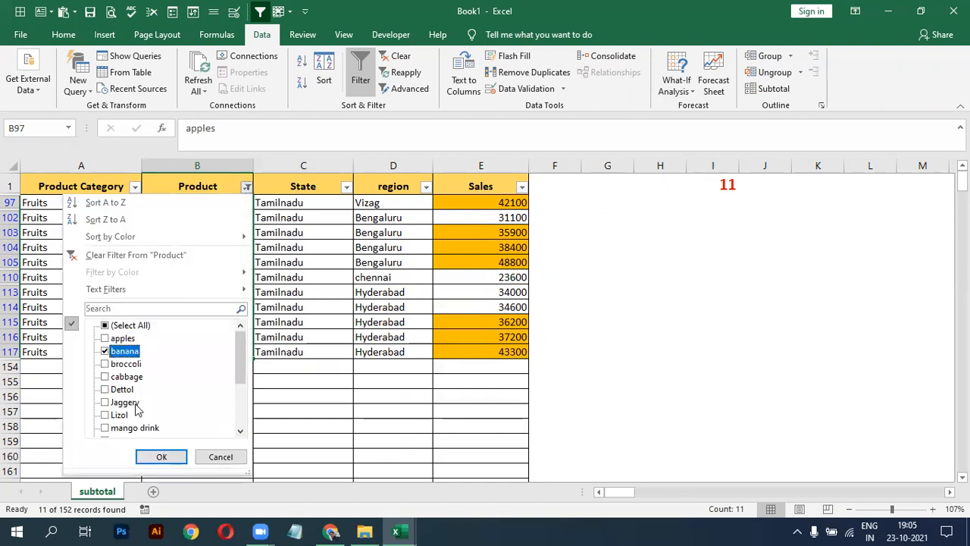
pyautogui.click(159, 457)
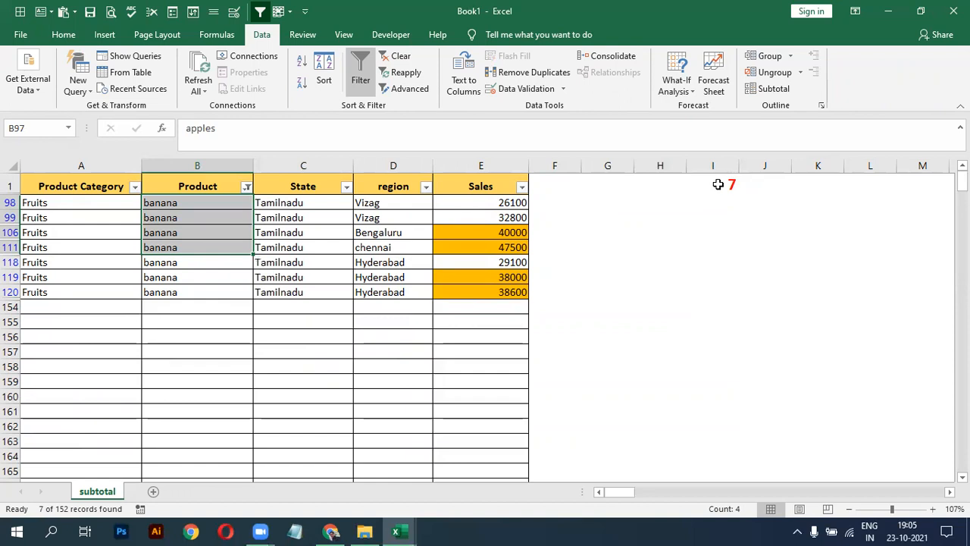
# Reset the Product filter to show all products.
pyautogui.click(246, 186)
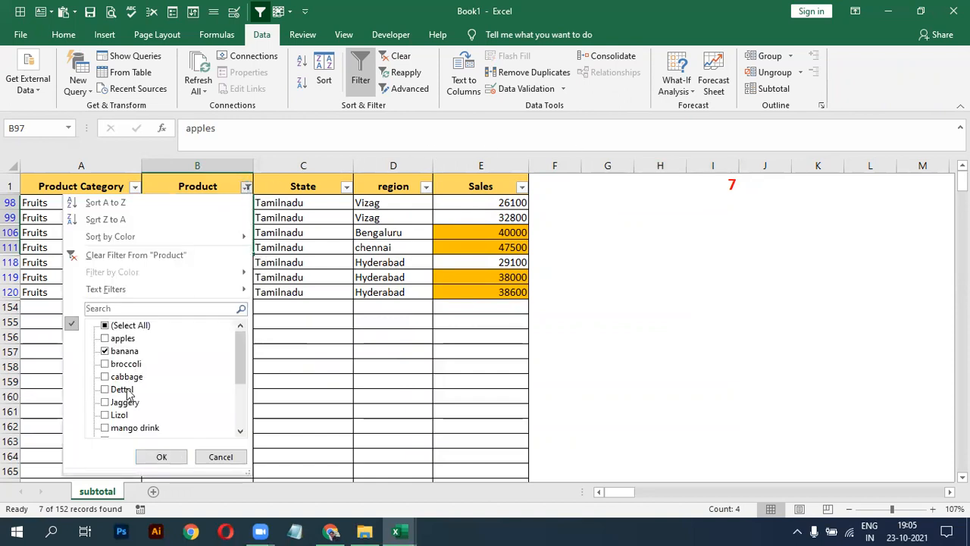
pyautogui.click(105, 325)
pyautogui.click(162, 456)
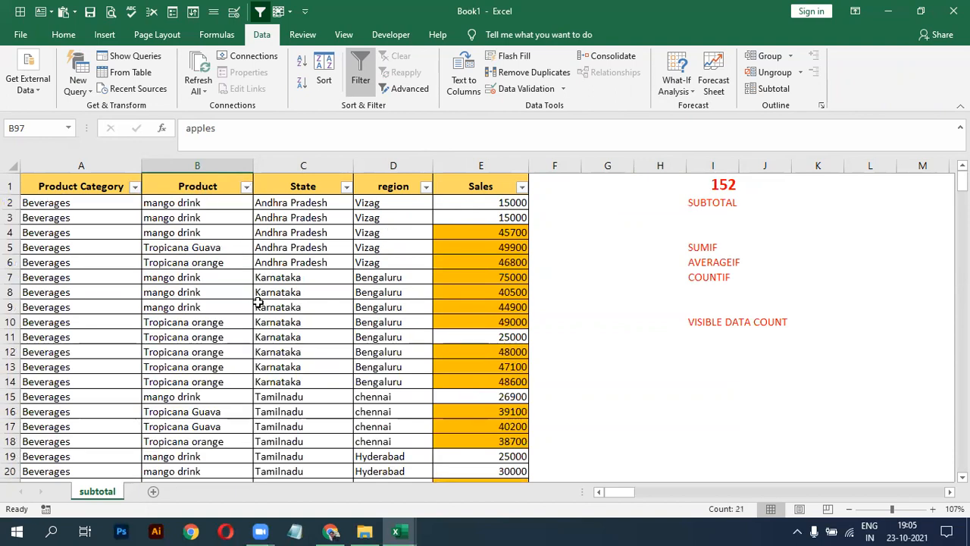
# Enter the label AGGRIGATE in cell J2, next to the SUBTOTAL label.
pyautogui.click(716, 202)
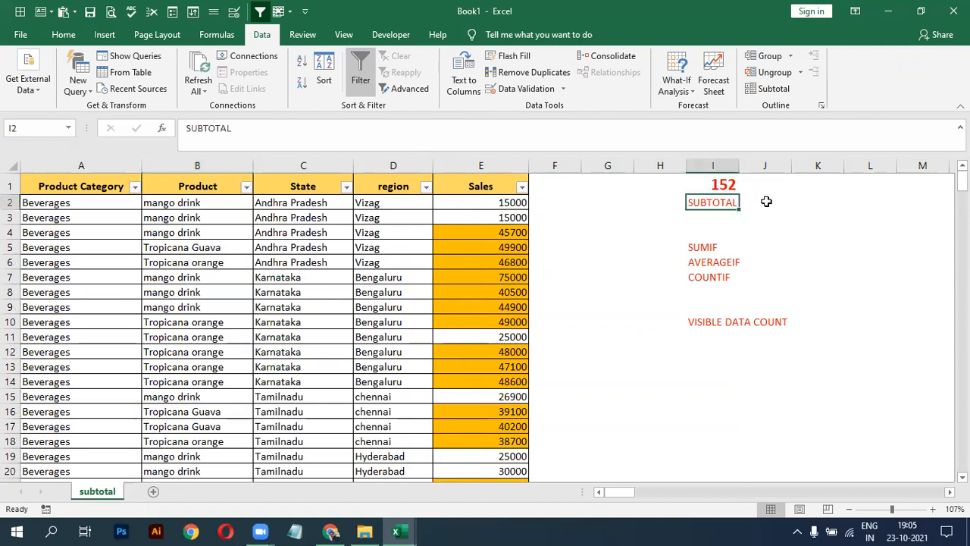
pyautogui.click(766, 201)
pyautogui.write('AGGRIGATE')
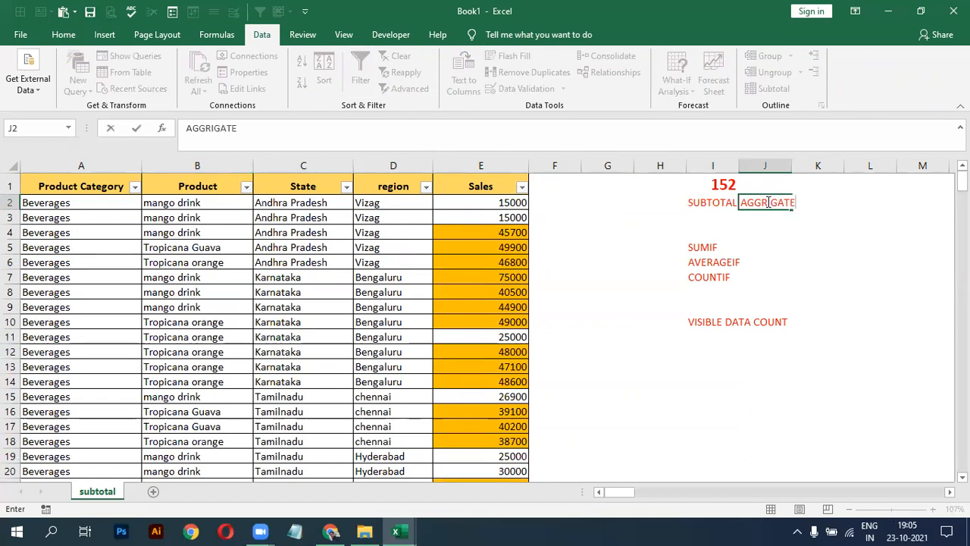
pyautogui.click(862, 243)
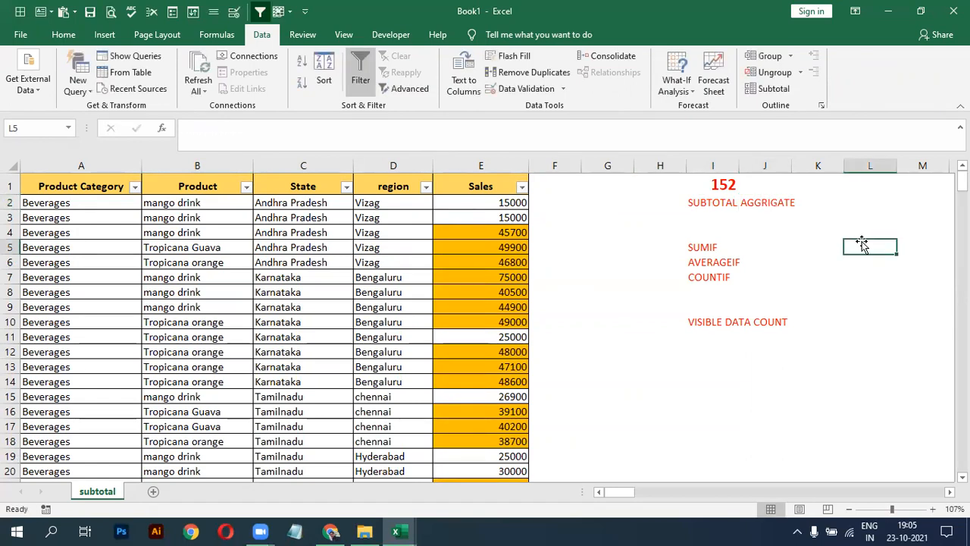
# Enter the formula =AGGREGATE(3,5,B2:B154) in cell J1 to count the Product entries with COUNTA while ignoring hidden rows.
pyautogui.click(774, 184)
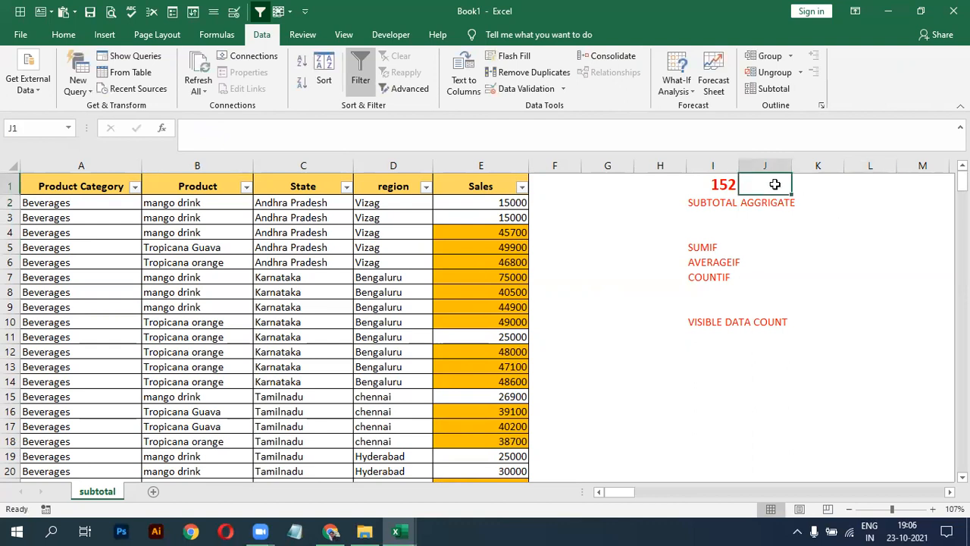
pyautogui.write('=AGG')
pyautogui.press('Tab')
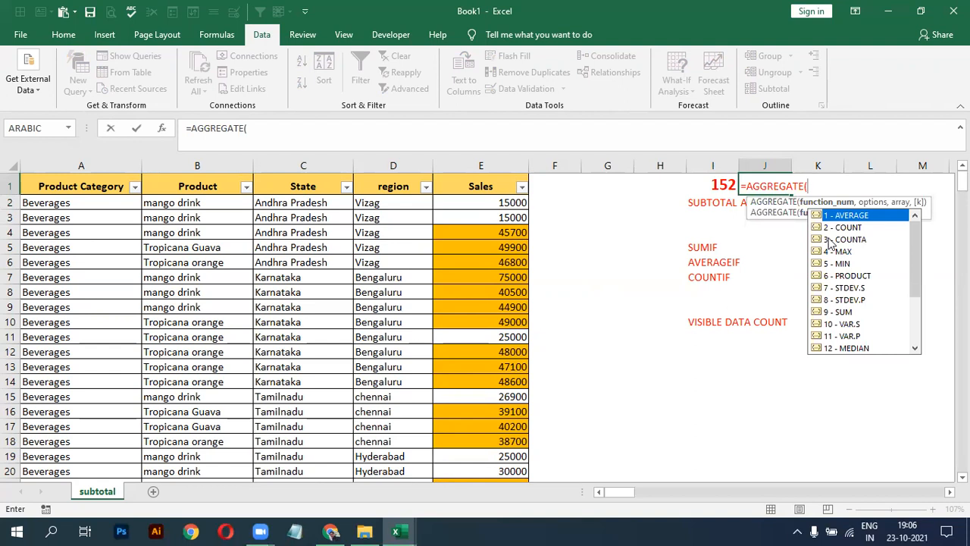
pyautogui.write('3,')
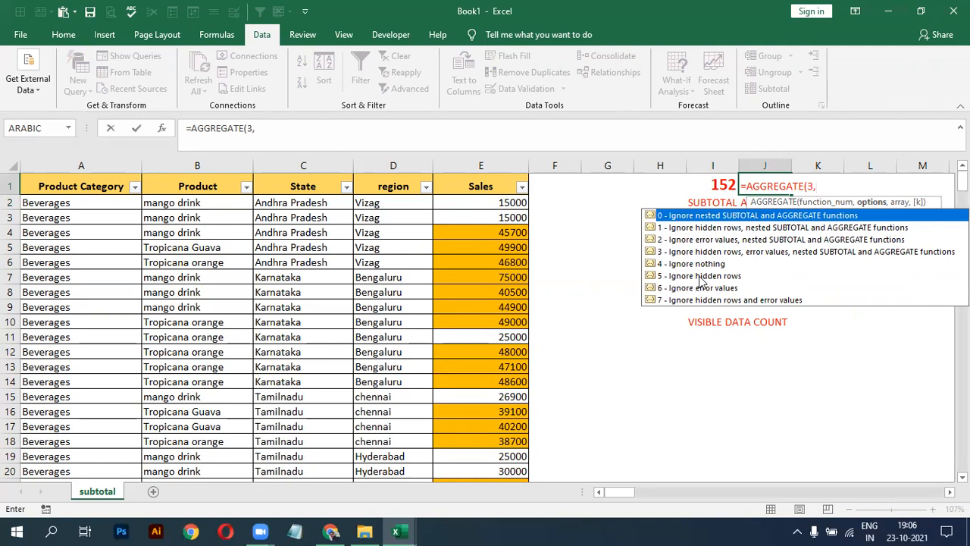
pyautogui.write('5,')
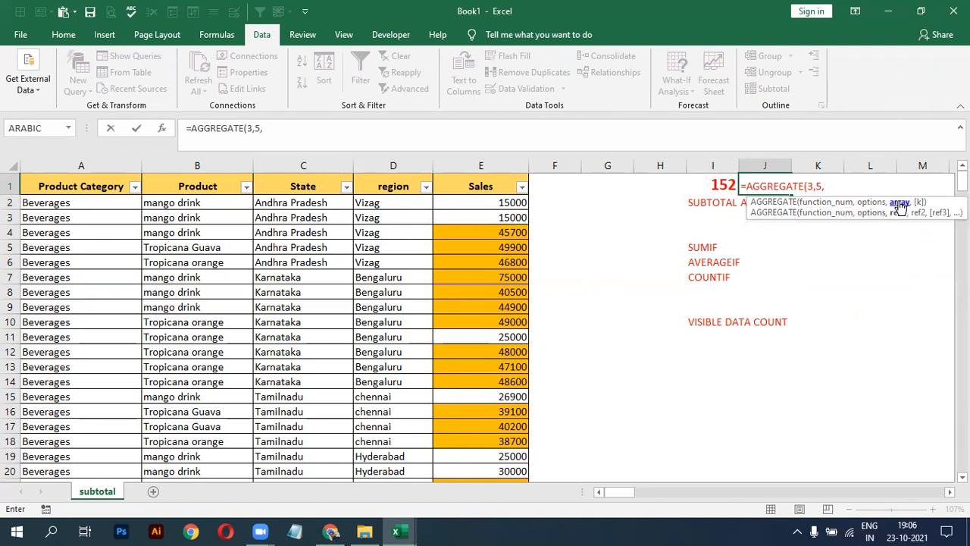
pyautogui.click(206, 203)
pyautogui.hotkey('ctrl', 'shift', 'Down')
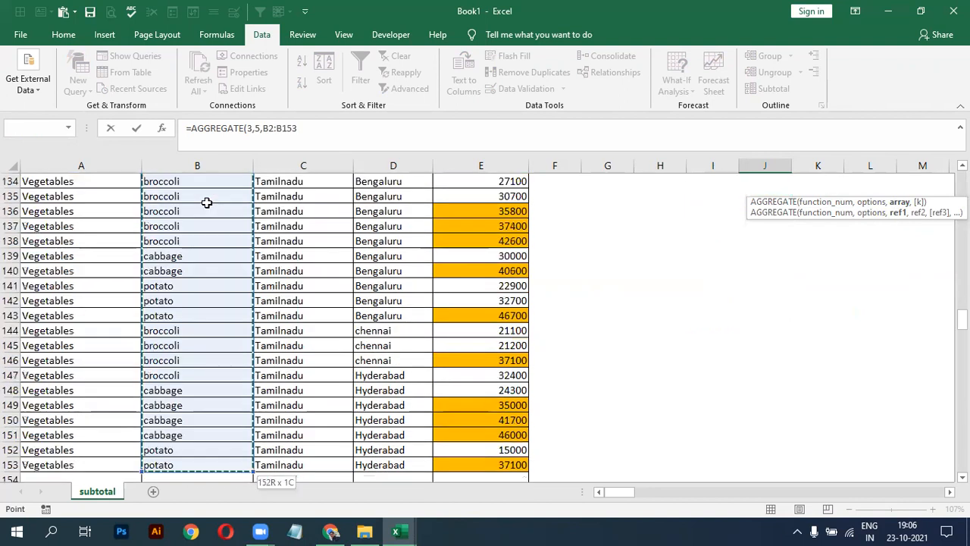
pyautogui.hotkey('shift', 'Down')
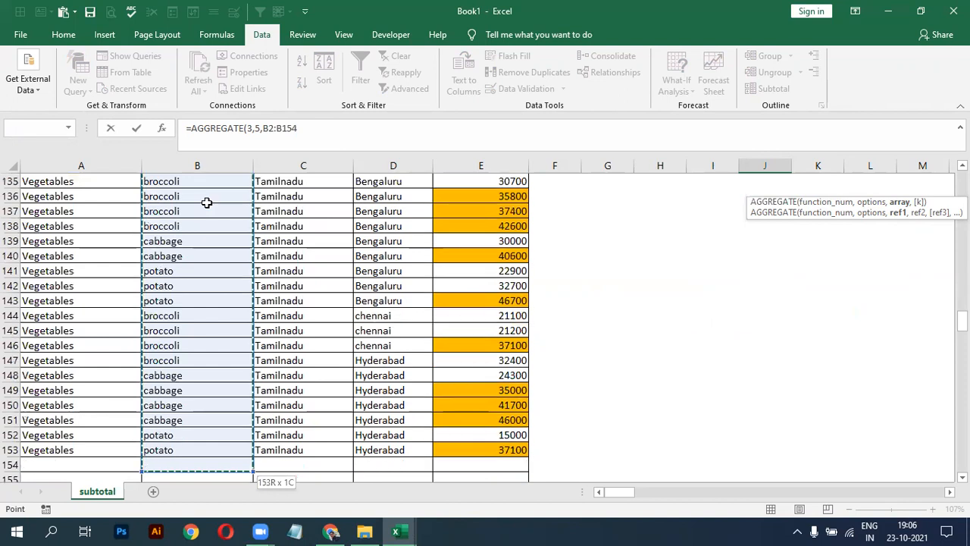
pyautogui.press('Escape')
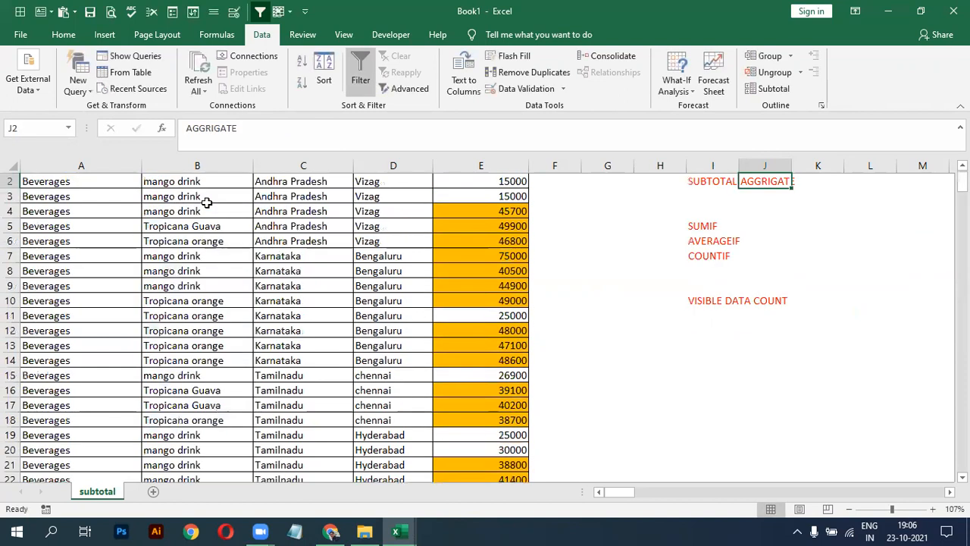
pyautogui.press('Up')
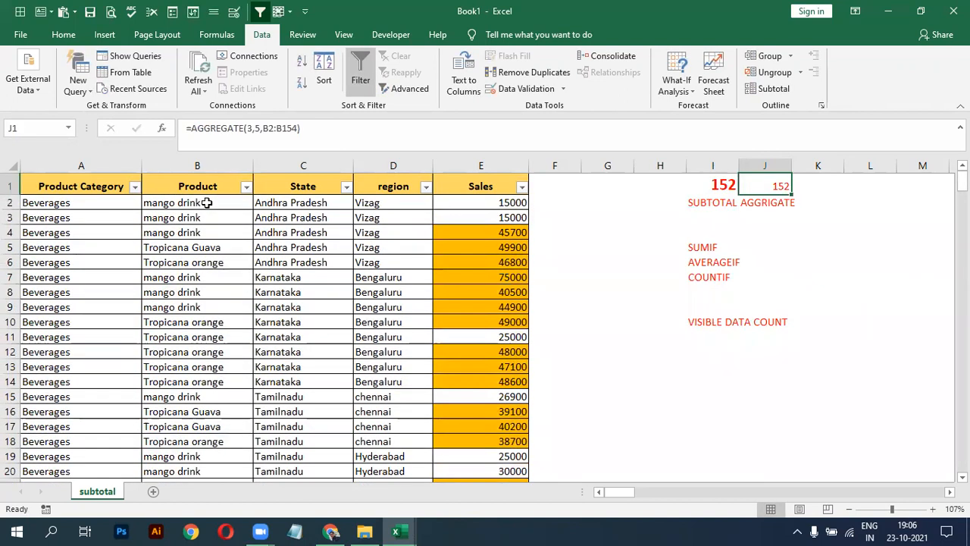
# Format the formula result in cell J1 as bold with font size 14.
pyautogui.click(63, 35)
pyautogui.click(240, 62)
pyautogui.click(240, 61)
pyautogui.click(130, 82)
# Filter the Product column to show only cabbage and Jaggery.
pyautogui.click(246, 186)
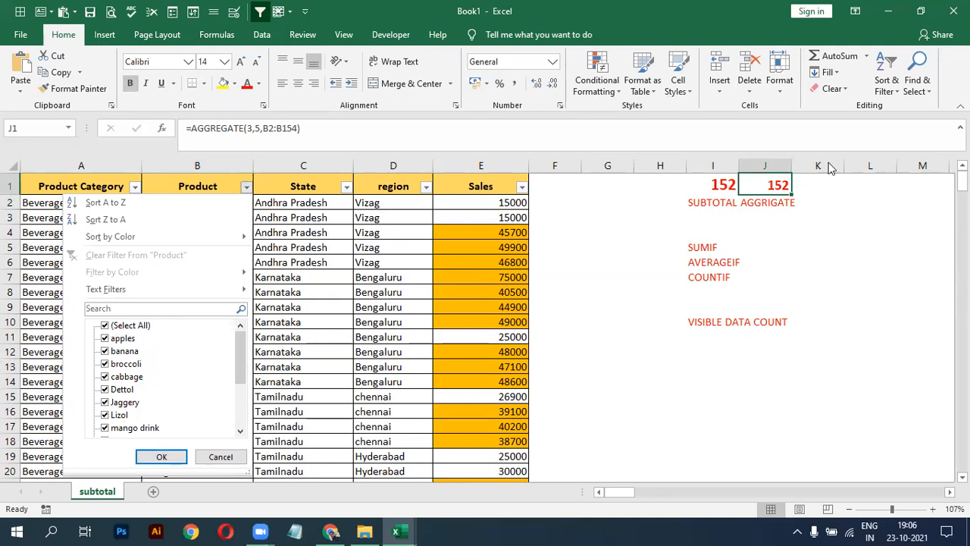
pyautogui.click(105, 325)
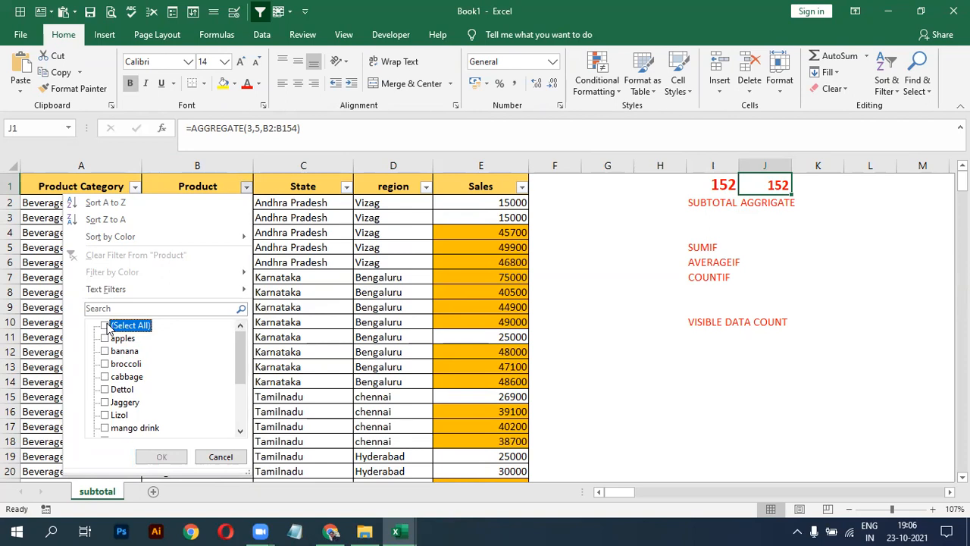
pyautogui.click(105, 377)
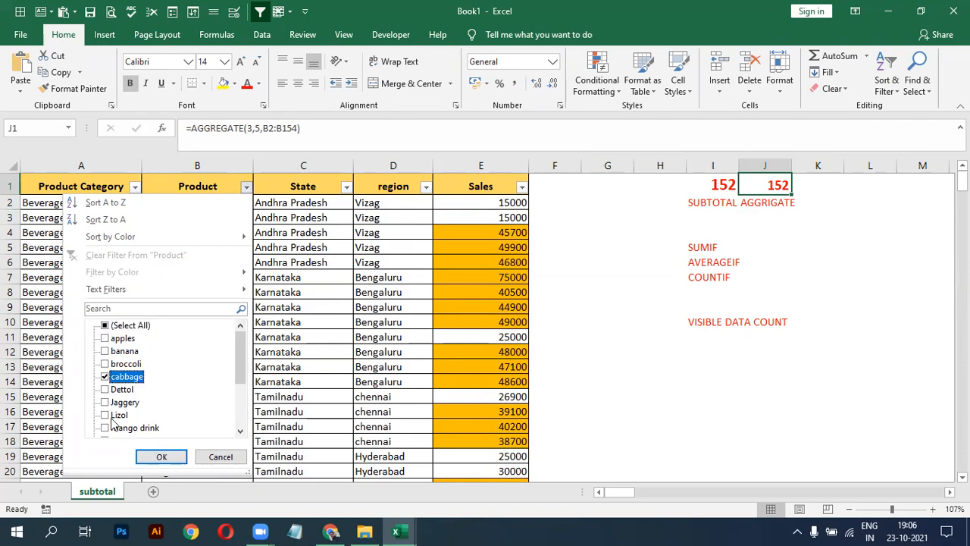
pyautogui.click(103, 404)
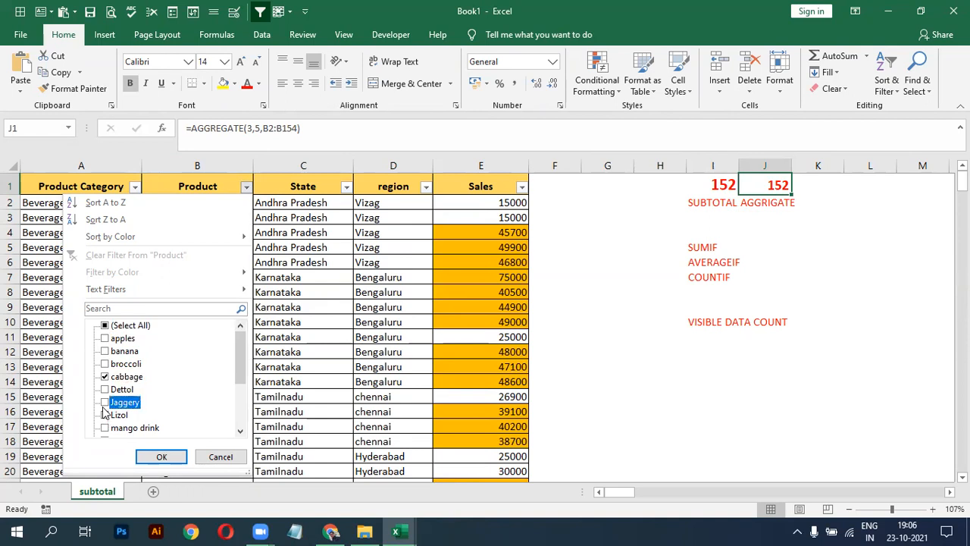
pyautogui.click(162, 456)
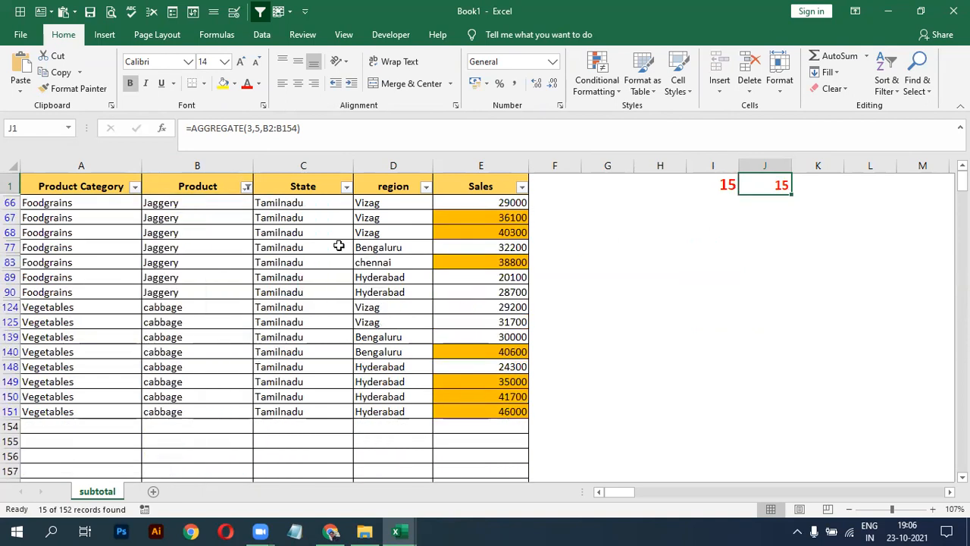
# Select the visible Jaggery and cabbage entries in the Product column to check them against the counts in I1 and J1.
pyautogui.moveTo(201, 219); pyautogui.dragTo(205, 395)
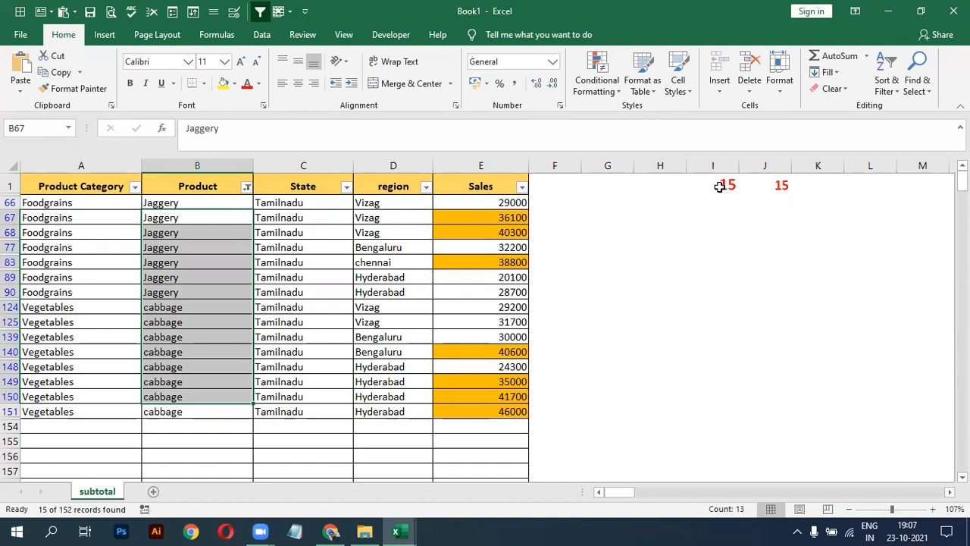
pyautogui.press('Up')
pyautogui.press('Up')
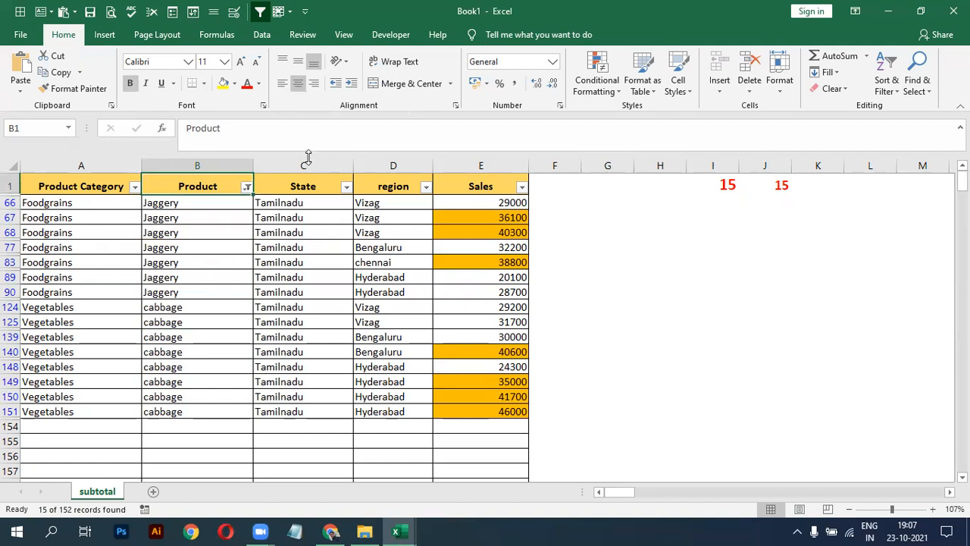
# Change the Product filter to show only broccoli, Dettol, potato and Tropicana Guava.
pyautogui.click(244, 186)
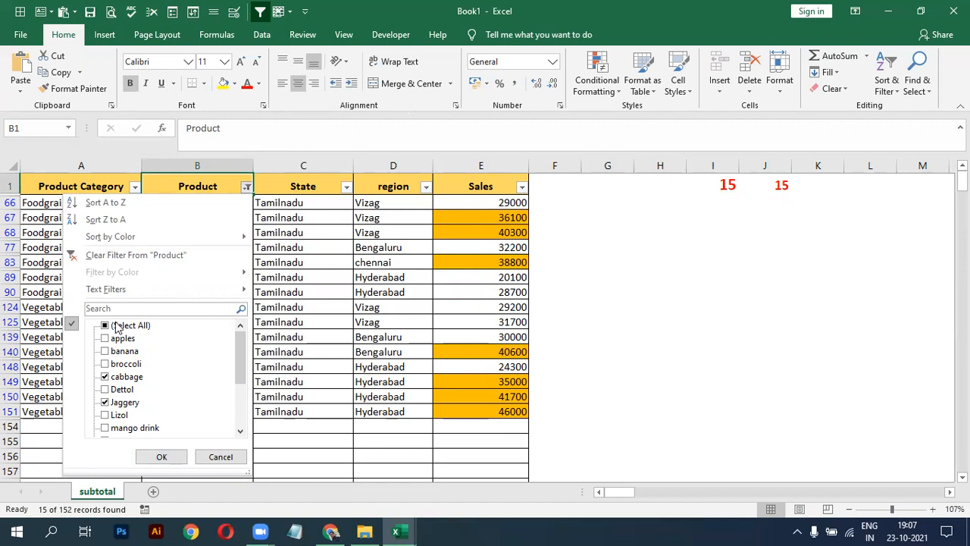
pyautogui.click(117, 326)
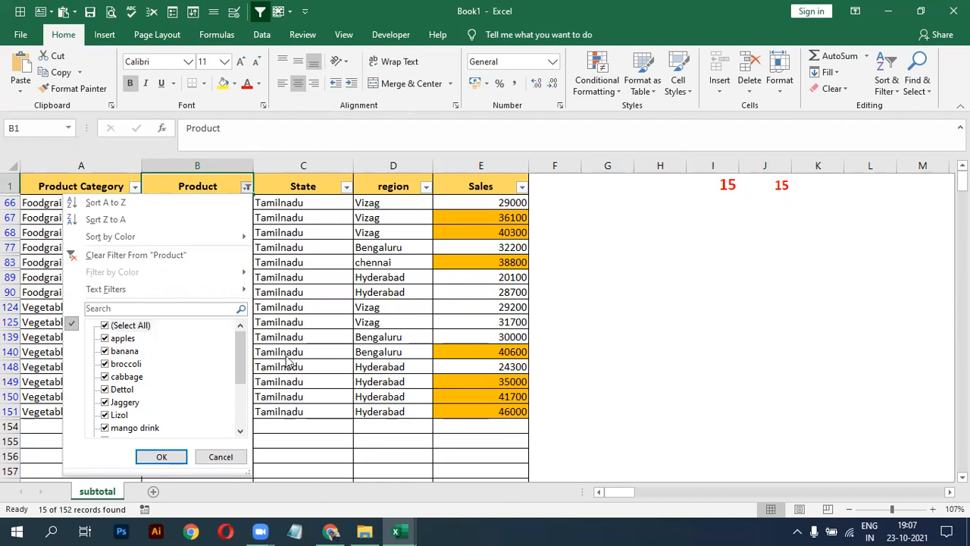
pyautogui.moveTo(243, 356)
pyautogui.mouseDown()
pyautogui.moveTo(242, 424)
pyautogui.moveTo(243, 358)
pyautogui.mouseUp()
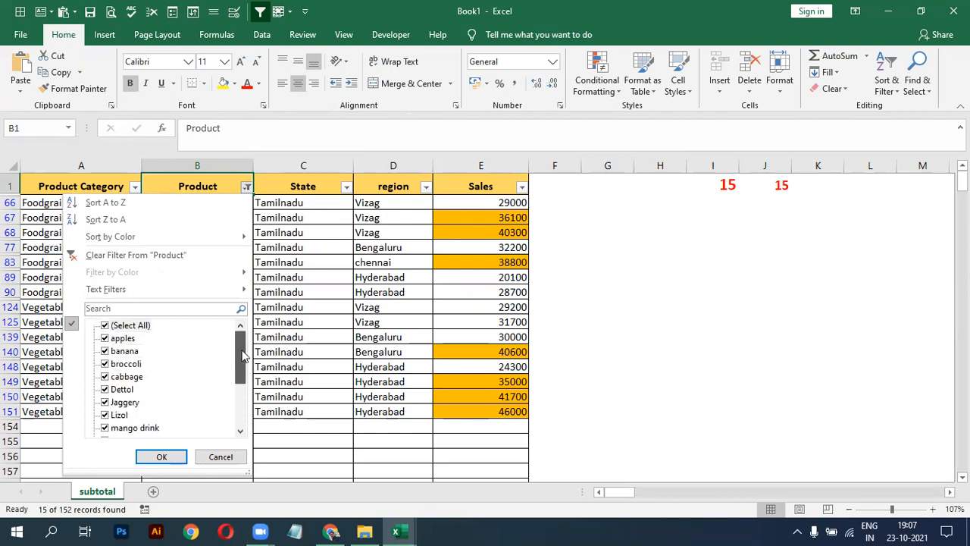
pyautogui.click(106, 326)
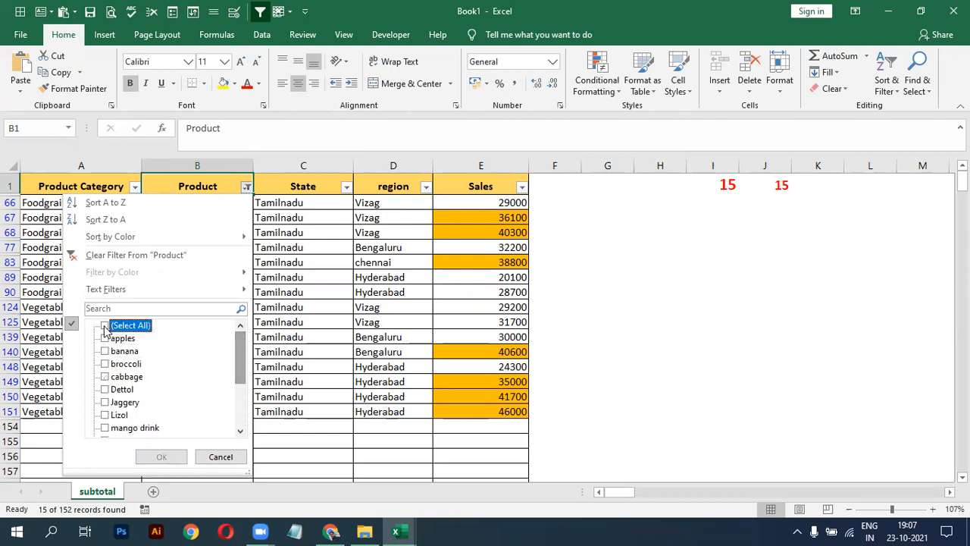
pyautogui.click(105, 390)
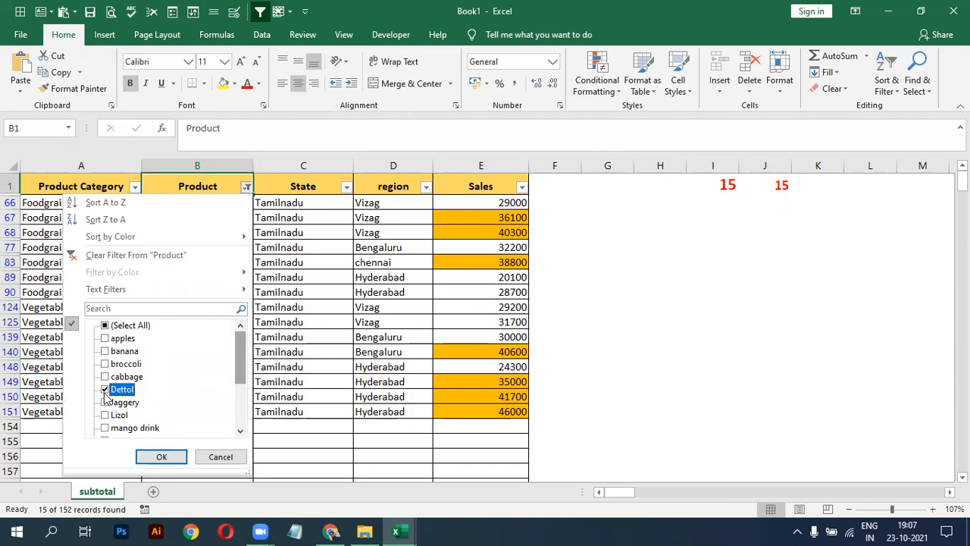
pyautogui.click(105, 364)
pyautogui.moveTo(241, 371); pyautogui.dragTo(241, 400)
pyautogui.click(105, 390)
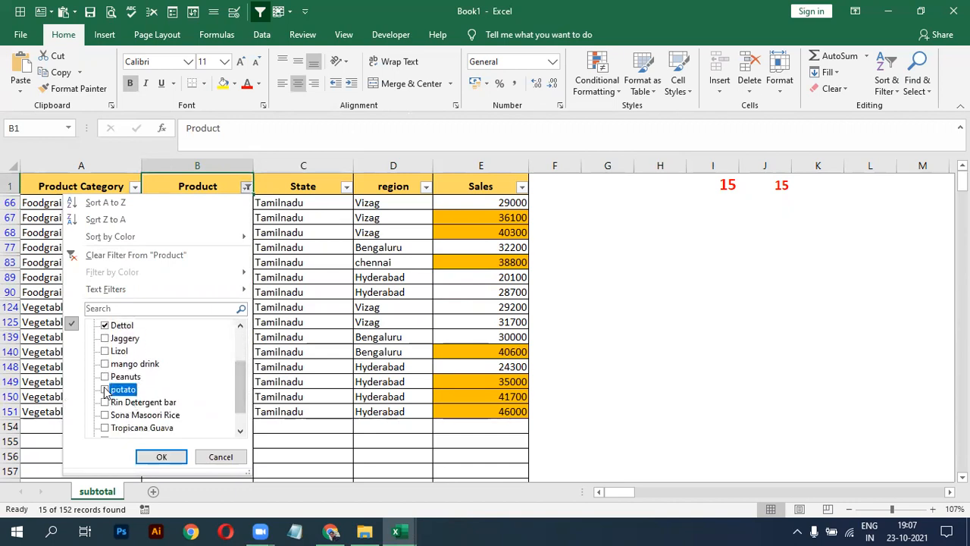
pyautogui.click(107, 428)
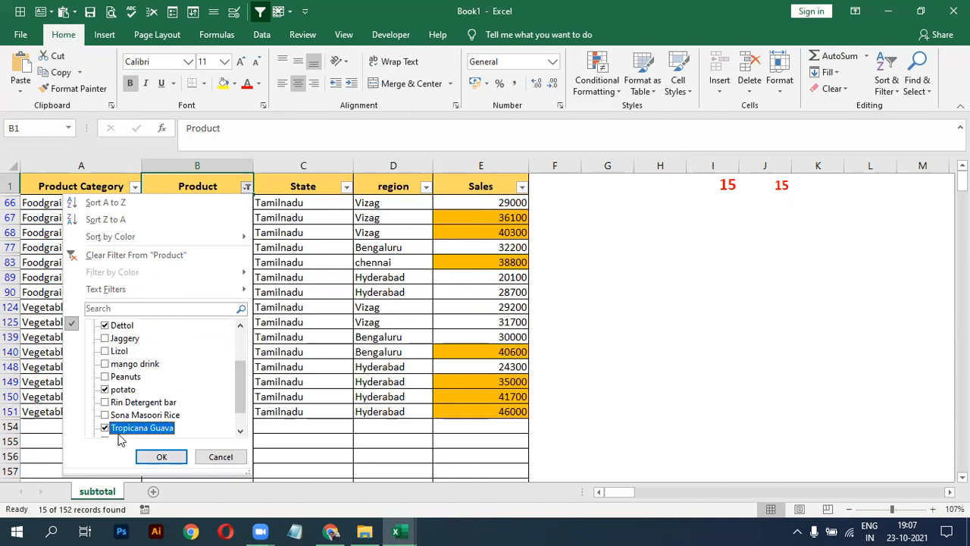
pyautogui.click(161, 456)
# Compare the SUBTOTAL and AGGREGATE counts in I1 and J1 with the filtered product list.
pyautogui.click(208, 219)
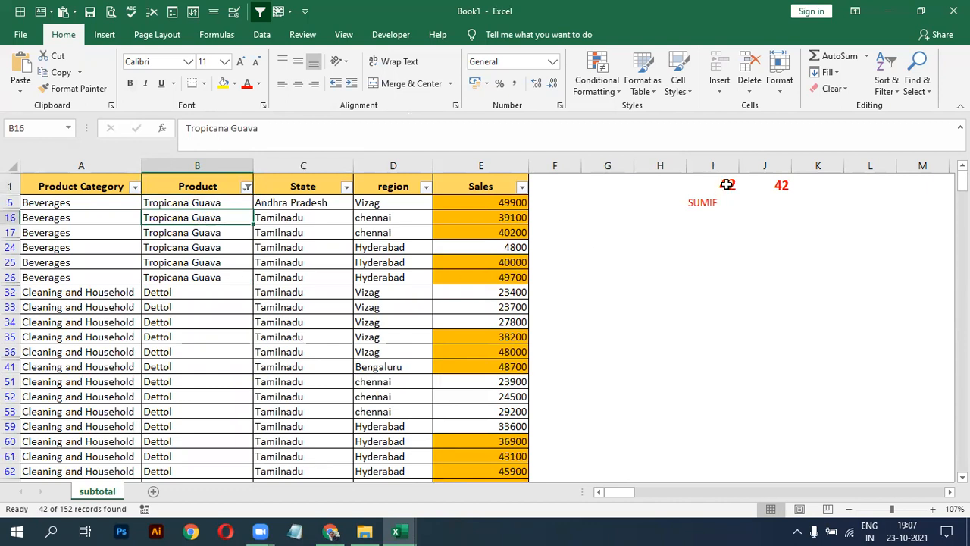
pyautogui.moveTo(698, 186); pyautogui.dragTo(830, 181)
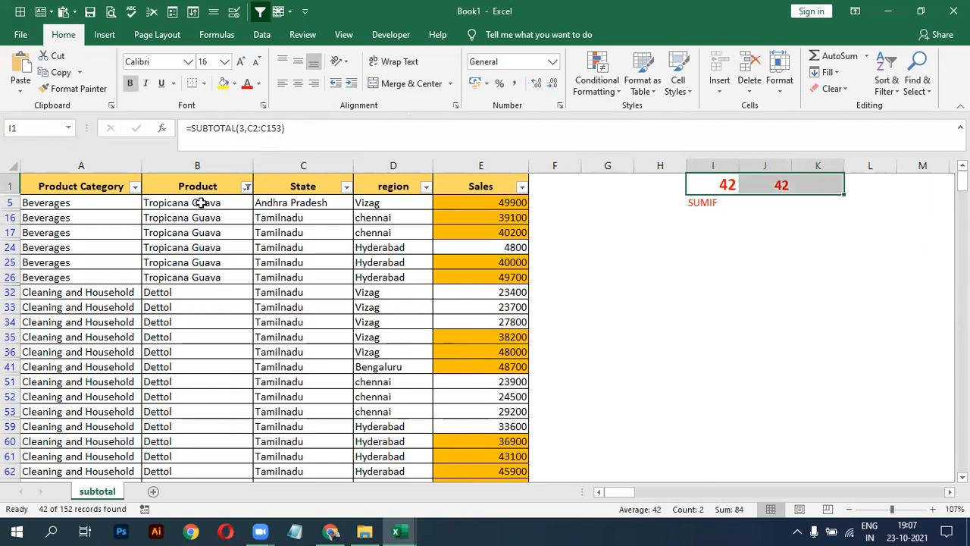
pyautogui.click(201, 202)
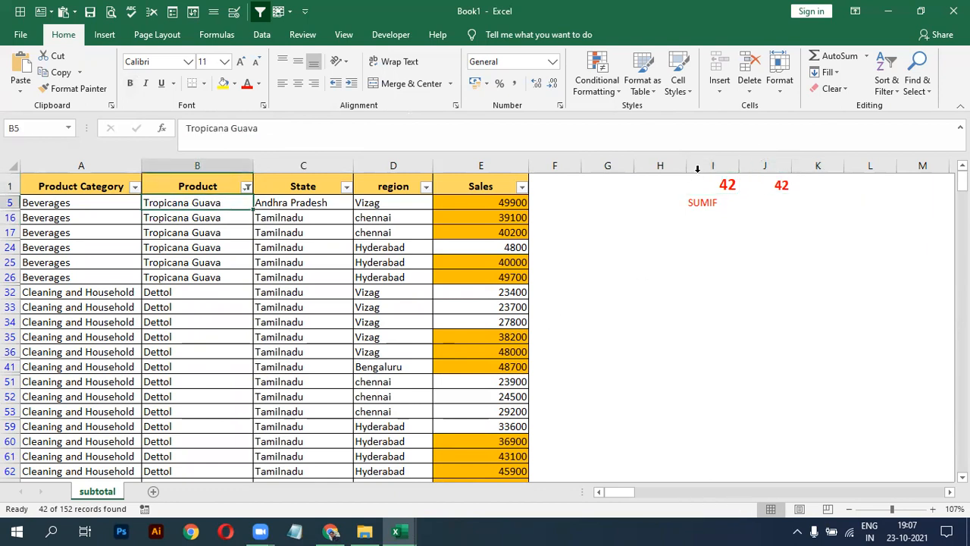
# Clear the range I1:K16 and check the number of filtered records without the formula results.
pyautogui.moveTo(694, 184); pyautogui.dragTo(814, 211)
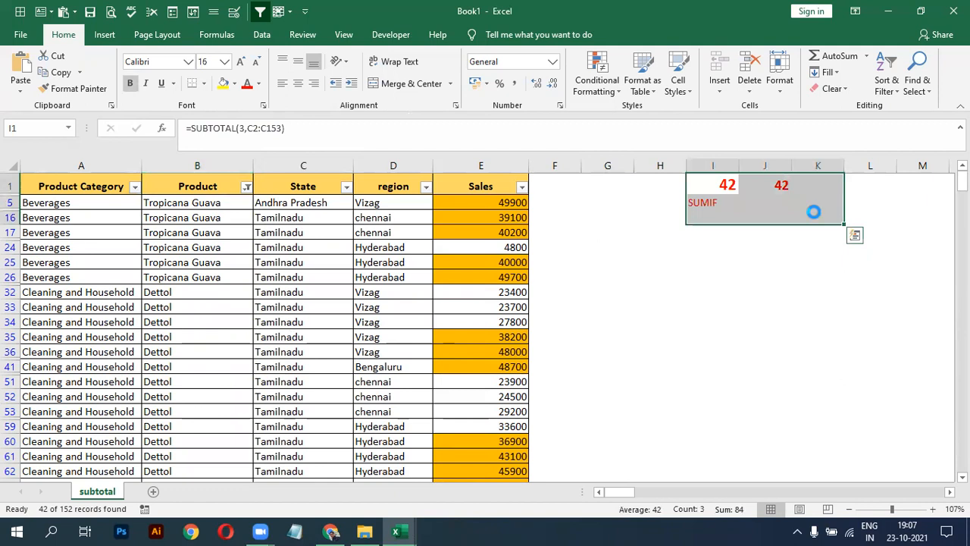
pyautogui.press('Delete')
pyautogui.moveTo(194, 201); pyautogui.dragTo(193, 241)
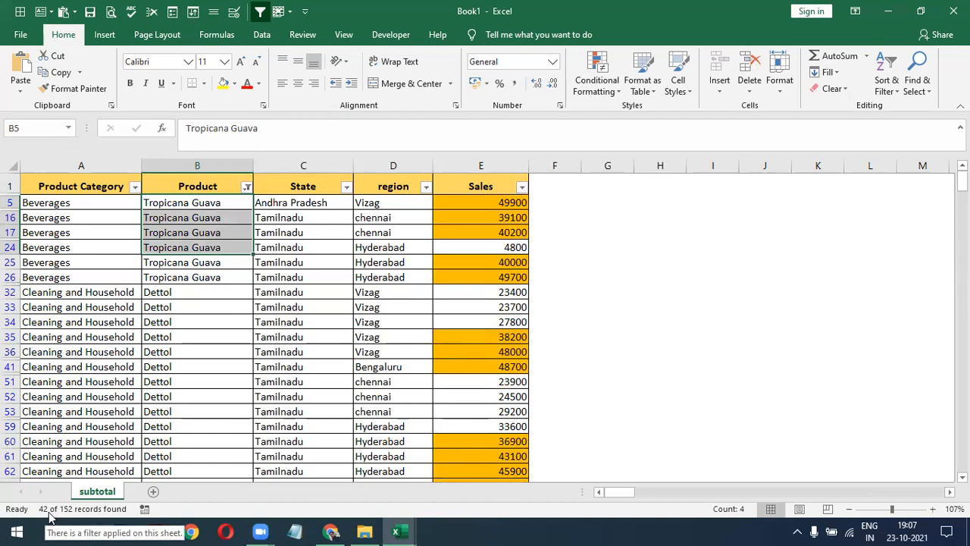
# Undo the deletion of the contents in I1:K16.
pyautogui.click(715, 188)
pyautogui.hotkey('ctrl', 'v')
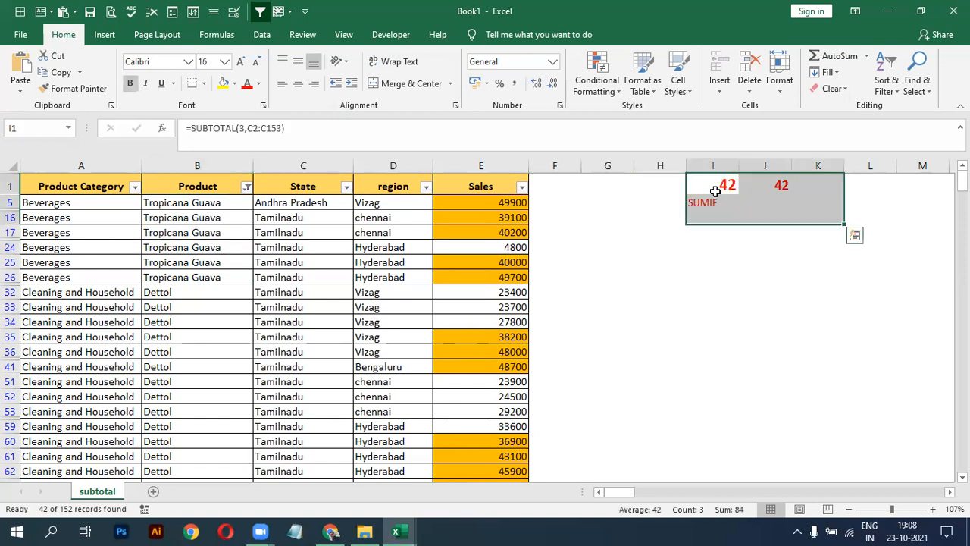
pyautogui.click(712, 274)
# Remove broccoli and Dettol from the Product filter, leaving potato and Tropicana Guava selected.
pyautogui.click(246, 186)
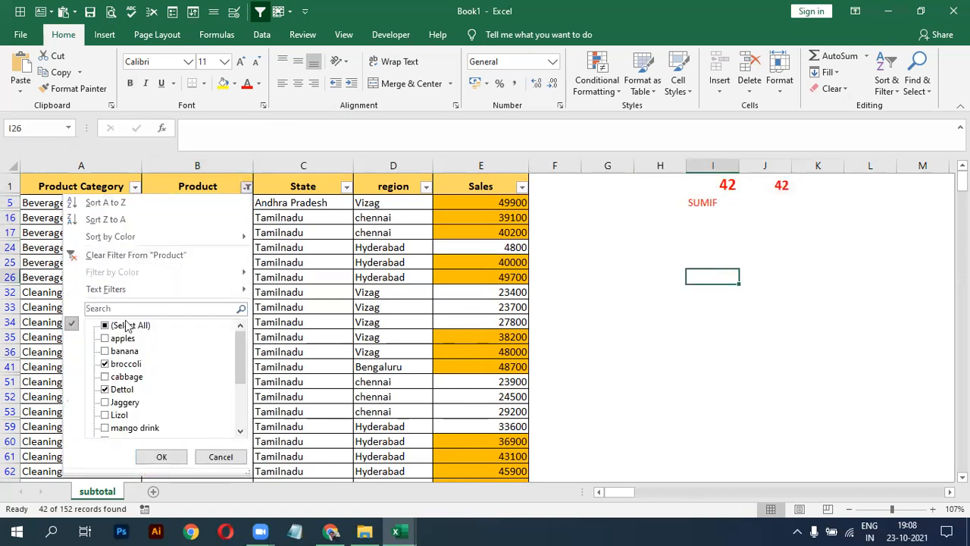
pyautogui.click(104, 363)
pyautogui.click(106, 387)
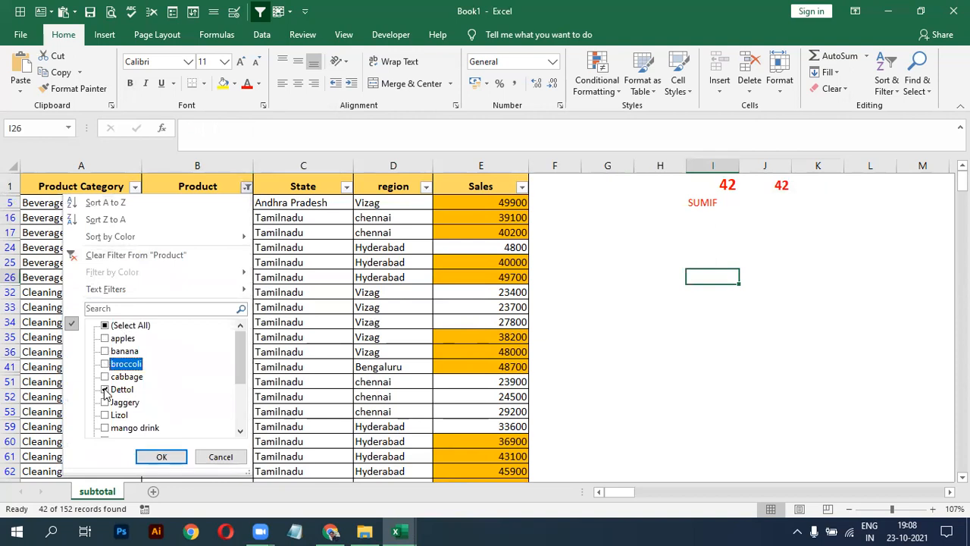
pyautogui.click(148, 457)
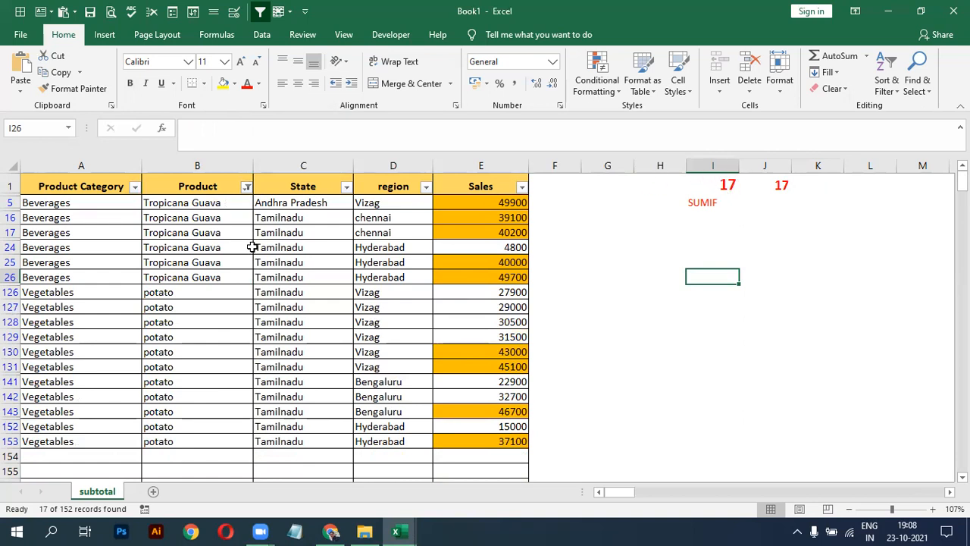
# Reset the Product filter to show every product again.
pyautogui.click(247, 186)
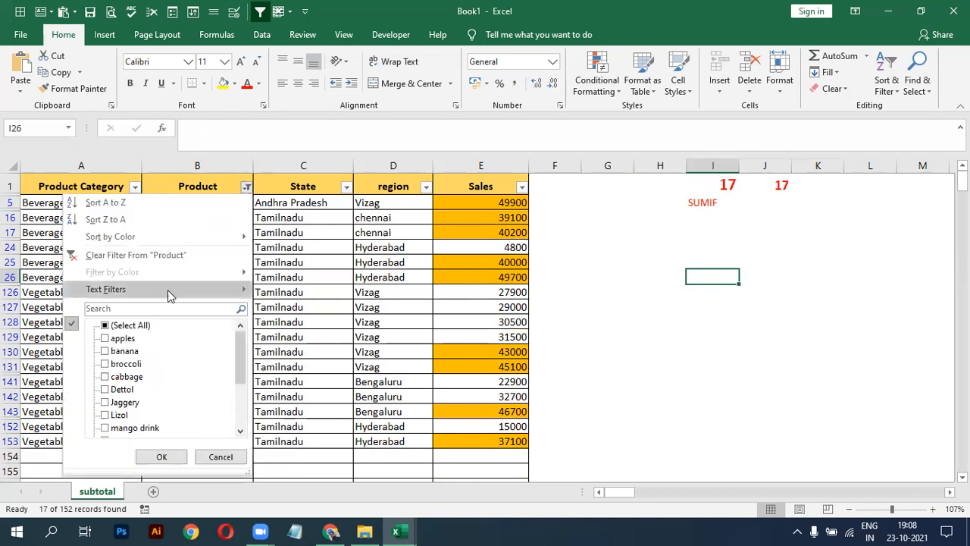
pyautogui.click(123, 326)
pyautogui.click(158, 457)
# Enter the formula =COUNTA(B2:B153) in cell I11, below the VISIBLE DATA COUNT label.
pyautogui.click(693, 336)
pyautogui.write('=C')
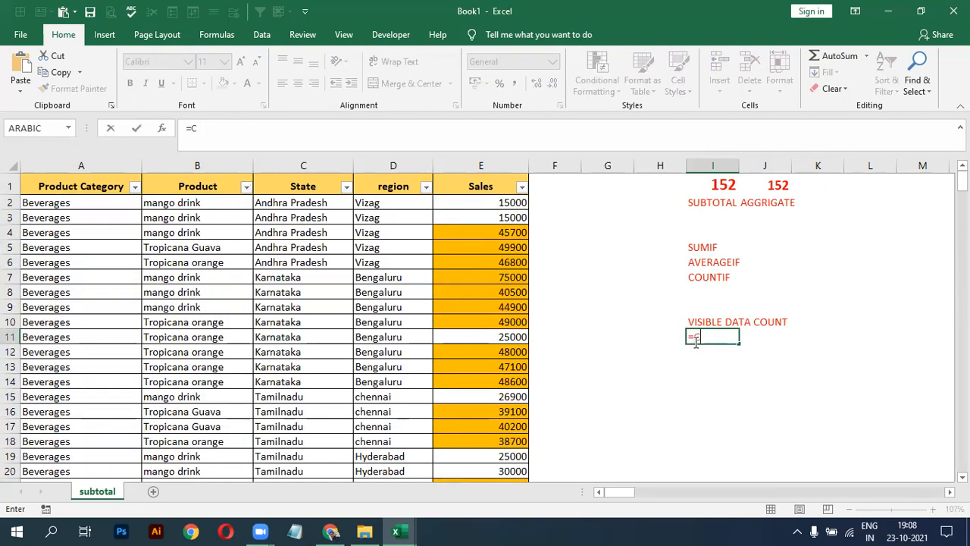
pyautogui.write('OUNTA')
pyautogui.doubleClick(697, 345)
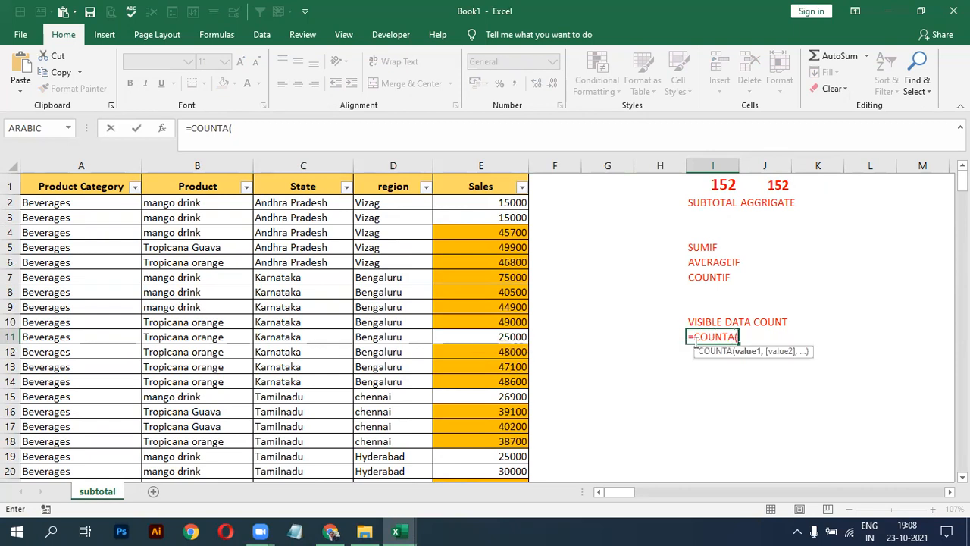
pyautogui.click(234, 206)
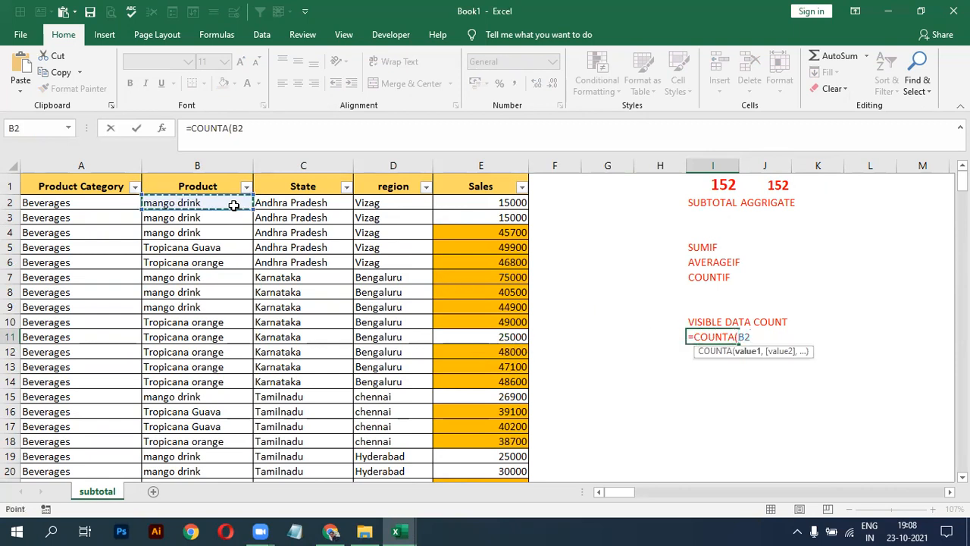
pyautogui.hotkey('ctrl', 'shift', 'Down')
pyautogui.press('Return')
# Increase the font size of the COUNTA result in cell I11 to 14.
pyautogui.press('Up')
pyautogui.press('Up')
pyautogui.press('Up')
pyautogui.press('Up')
pyautogui.press('Up')
pyautogui.press('Up')
pyautogui.press('Up')
pyautogui.press('Up')
pyautogui.press('Up')
pyautogui.press('Up')
pyautogui.press('Up')
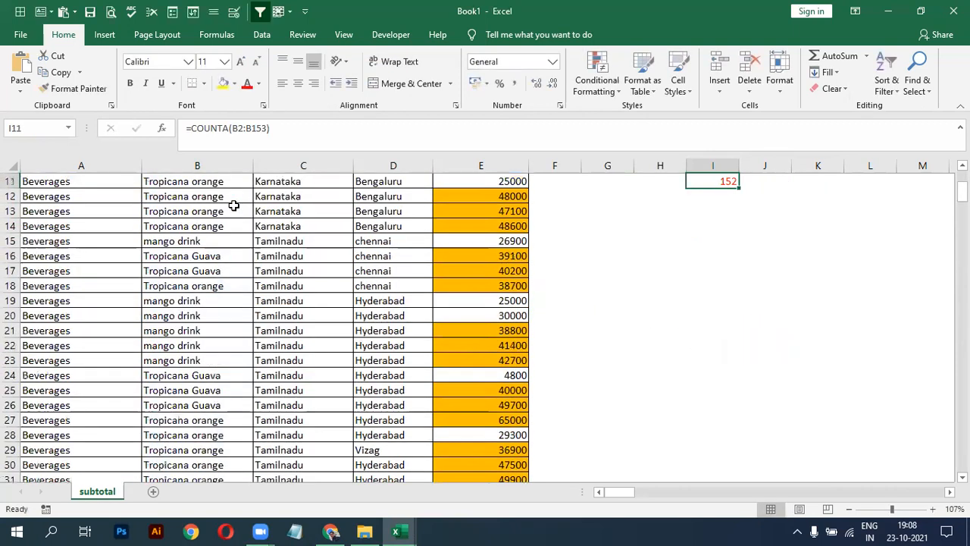
pyautogui.press('Down')
pyautogui.press('Down')
pyautogui.press('Down')
pyautogui.press('Down')
pyautogui.press('Down')
pyautogui.press('Down')
pyautogui.press('Down')
pyautogui.press('Down')
pyautogui.press('Down')
pyautogui.press('Down')
pyautogui.press('Down')
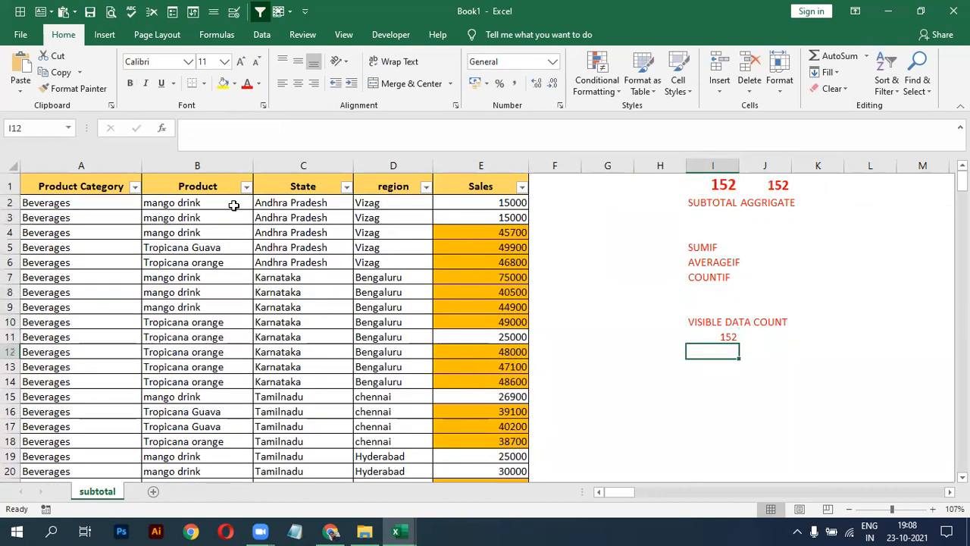
pyautogui.press('Up')
pyautogui.click(238, 64)
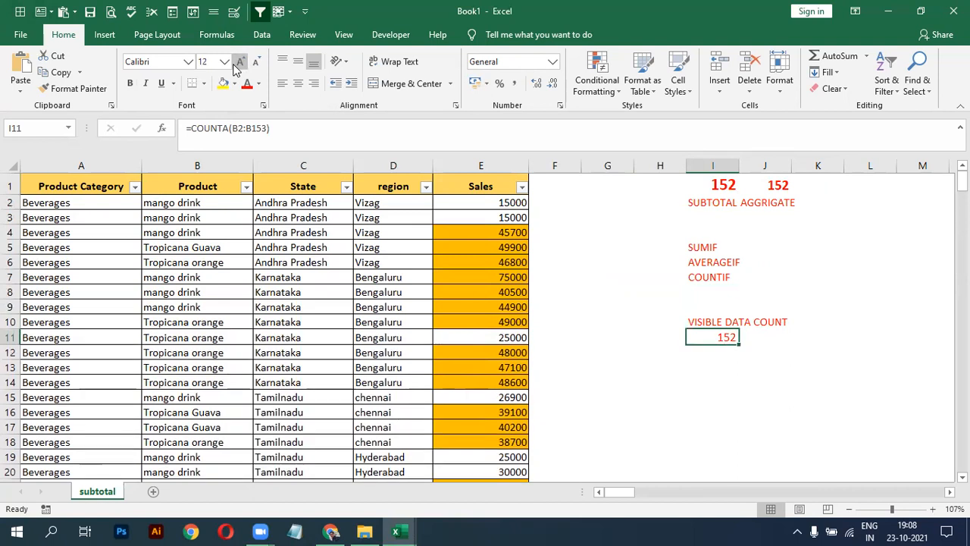
pyautogui.click(237, 64)
# Filter the Product column to show only banana and cabbage.
pyautogui.click(247, 186)
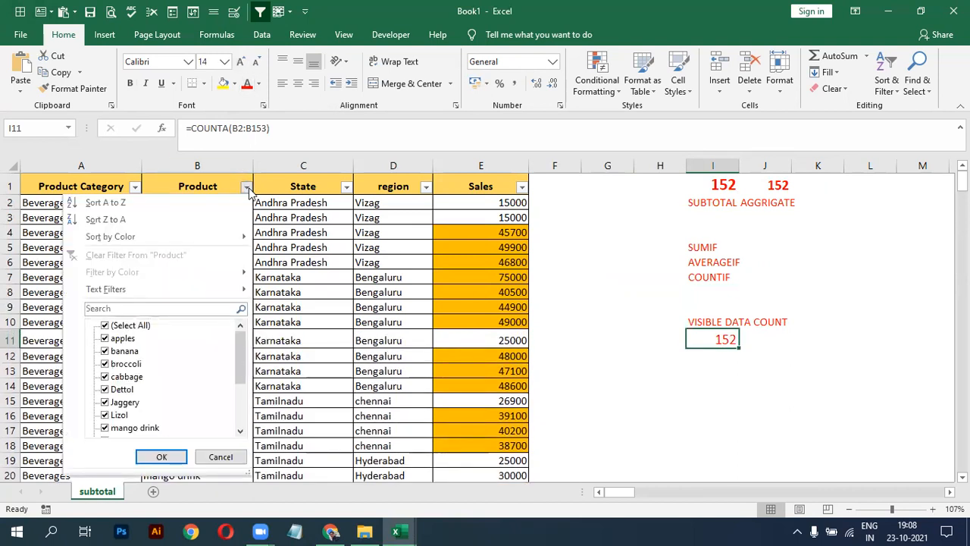
pyautogui.click(106, 325)
pyautogui.click(105, 351)
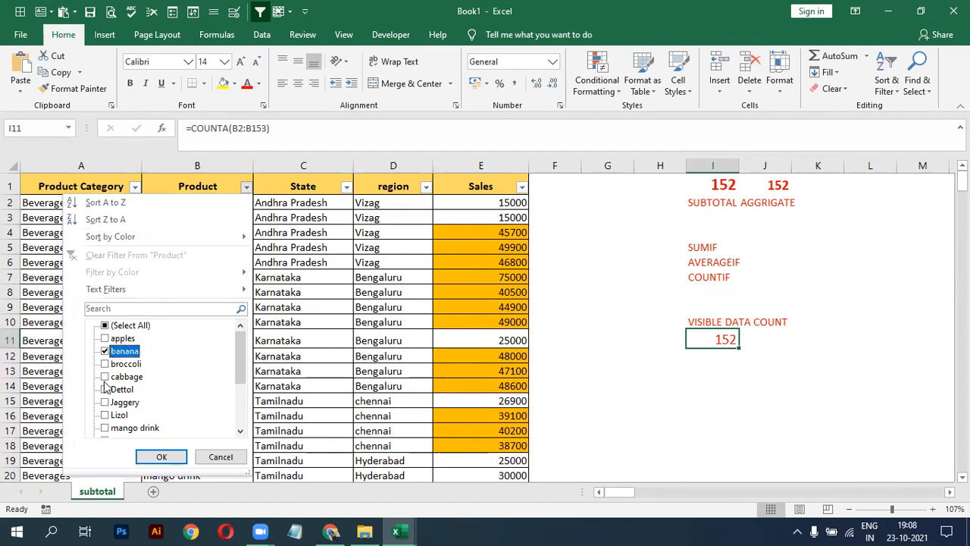
pyautogui.click(105, 376)
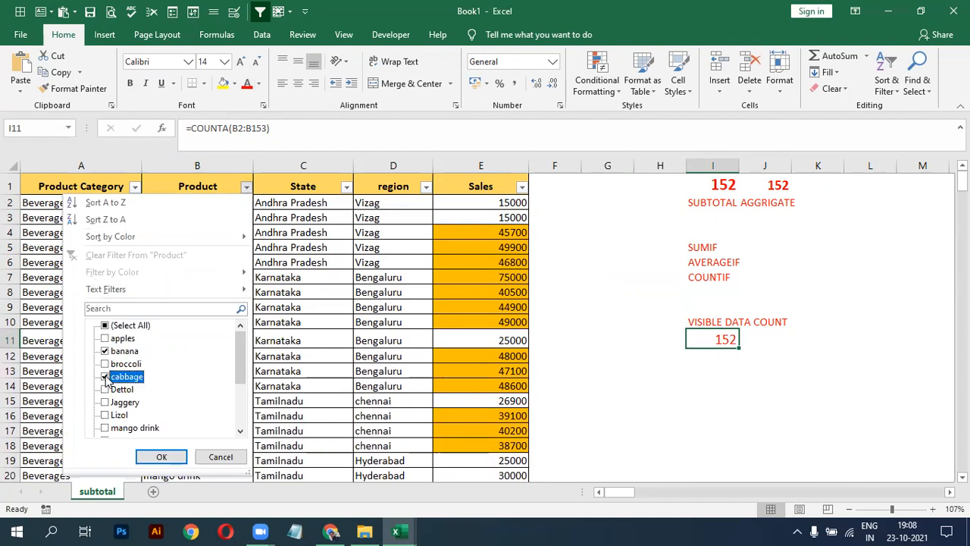
pyautogui.click(152, 456)
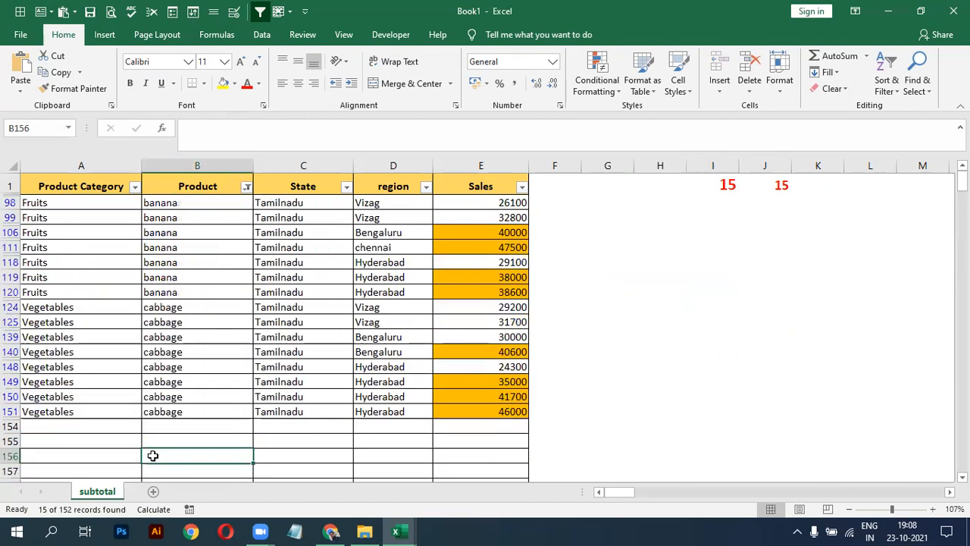
# Inspect the SUBTOTAL formula in cell I1 and the AGGREGATE formula in cell J1.
pyautogui.click(729, 184)
pyautogui.doubleClick(726, 184)
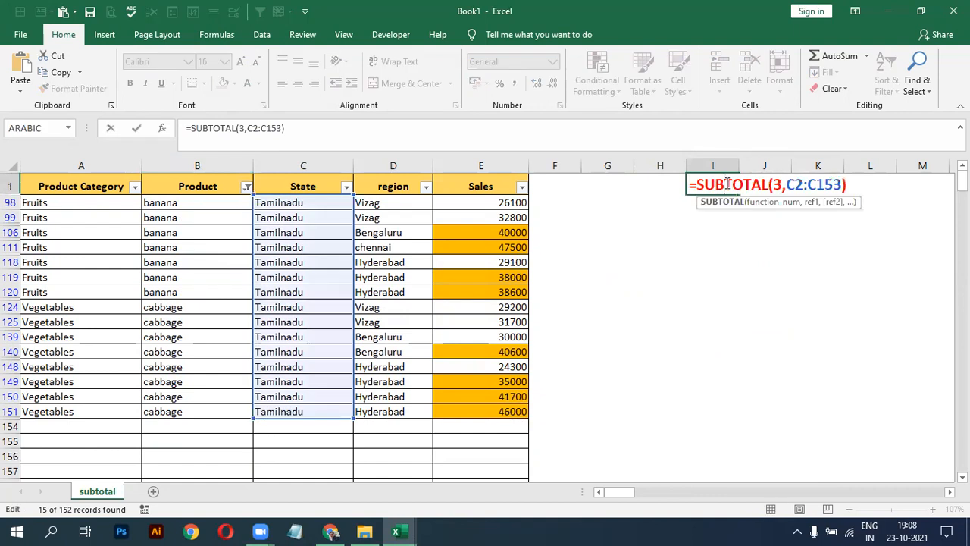
pyautogui.press('Return')
pyautogui.doubleClick(765, 182)
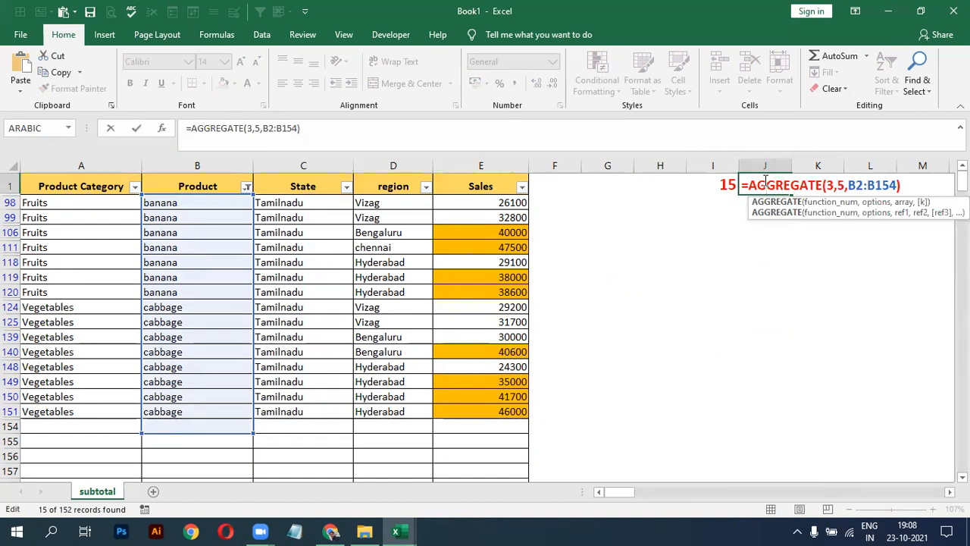
# Reselect all products in the Product filter so that every row of the table is shown.
pyautogui.click(247, 185)
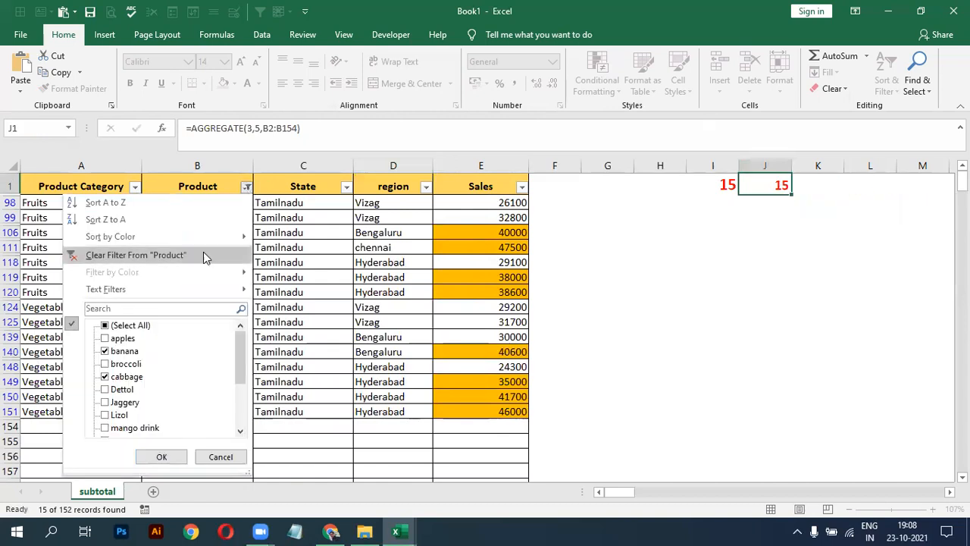
pyautogui.click(127, 327)
pyautogui.click(162, 456)
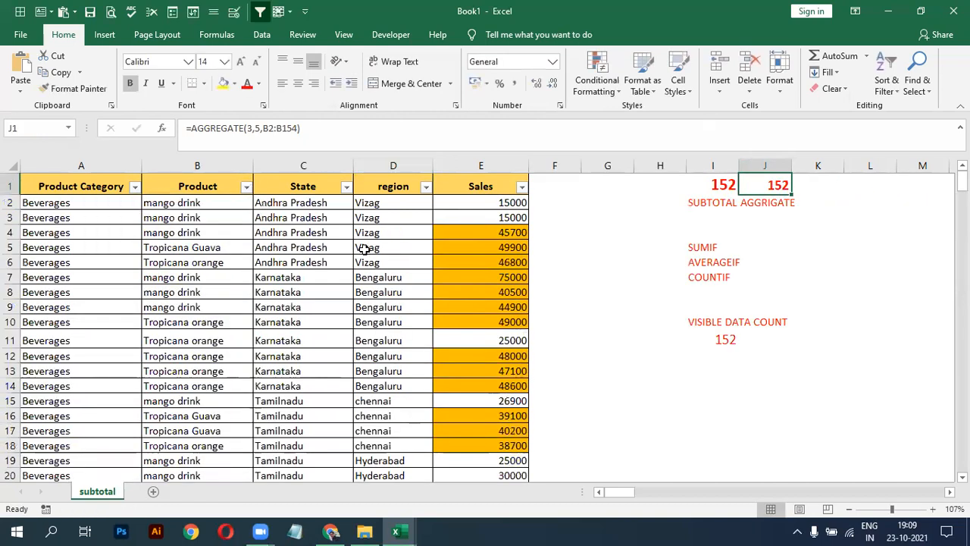
# Add subtotals to the sales table that Sum the Sales column at each change in State.
pyautogui.click(336, 276)
pyautogui.click(278, 306)
pyautogui.click(261, 35)
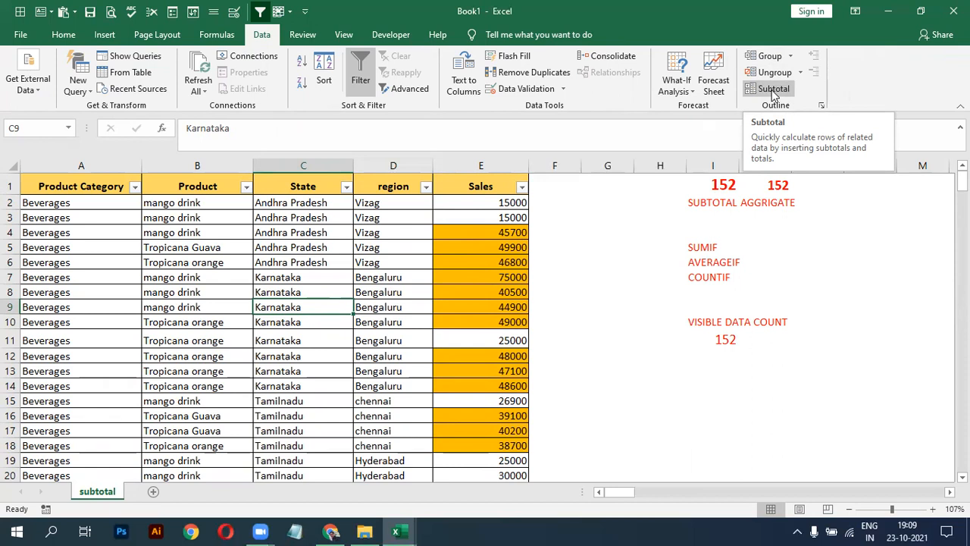
pyautogui.click(258, 246)
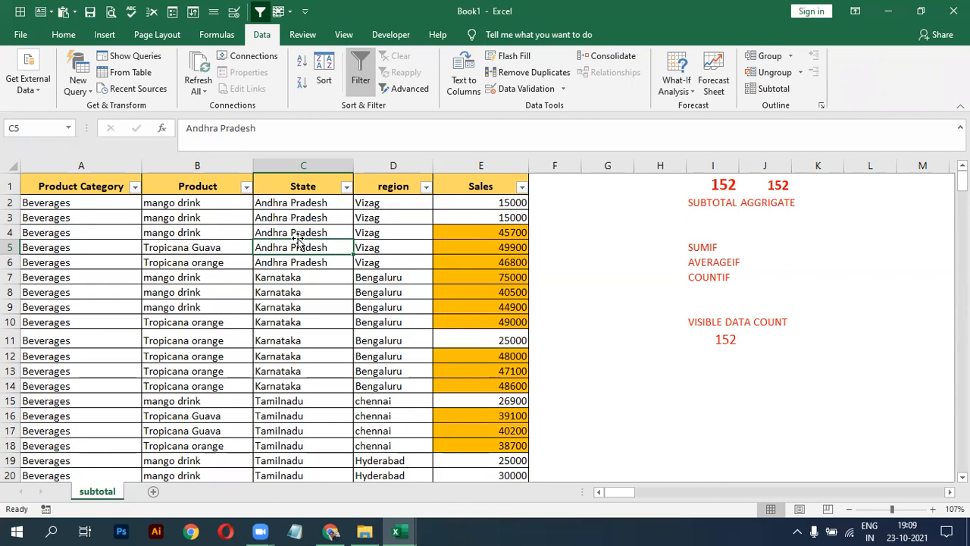
pyautogui.click(773, 89)
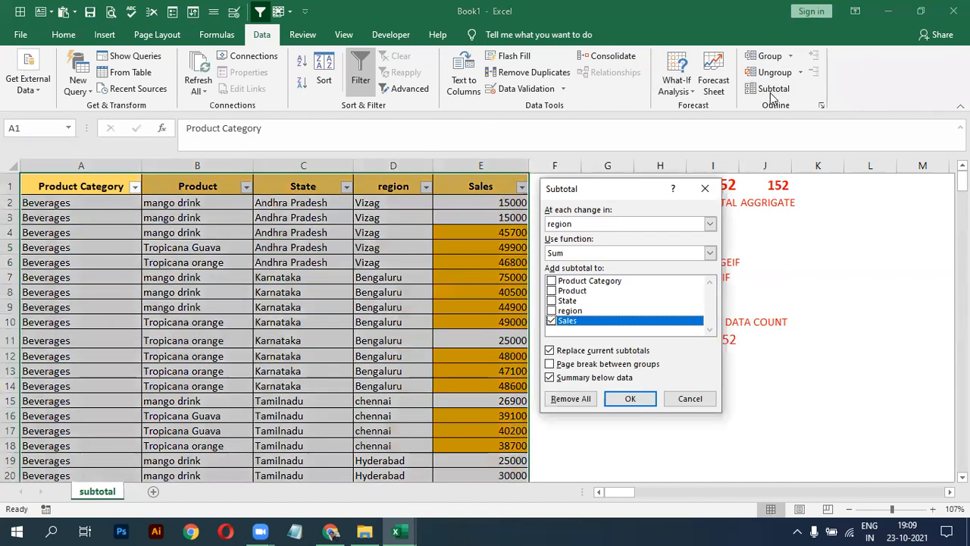
pyautogui.click(570, 224)
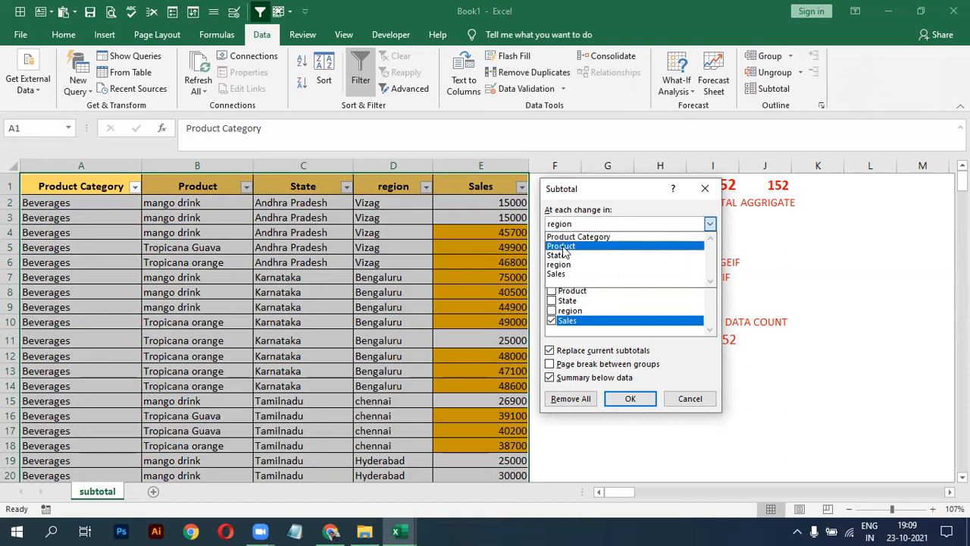
pyautogui.click(563, 256)
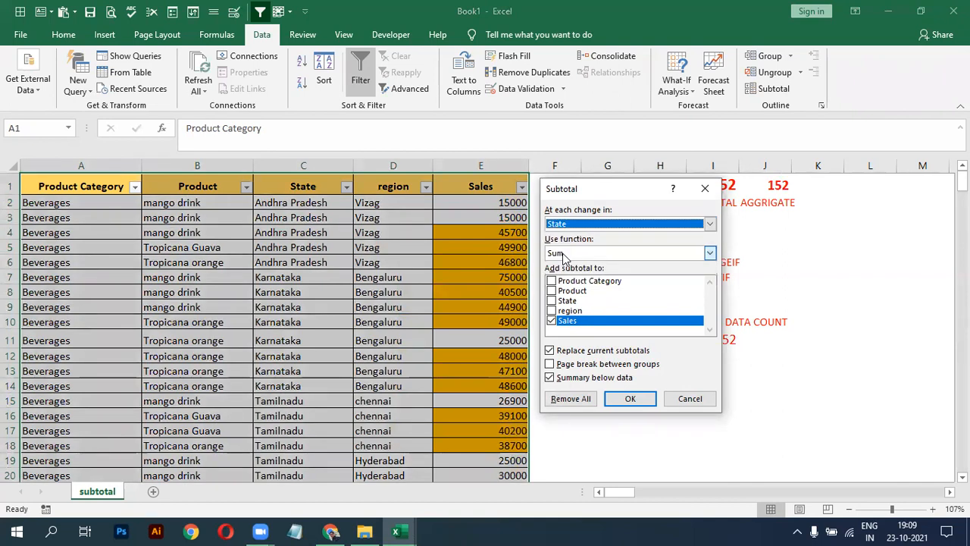
pyautogui.click(628, 401)
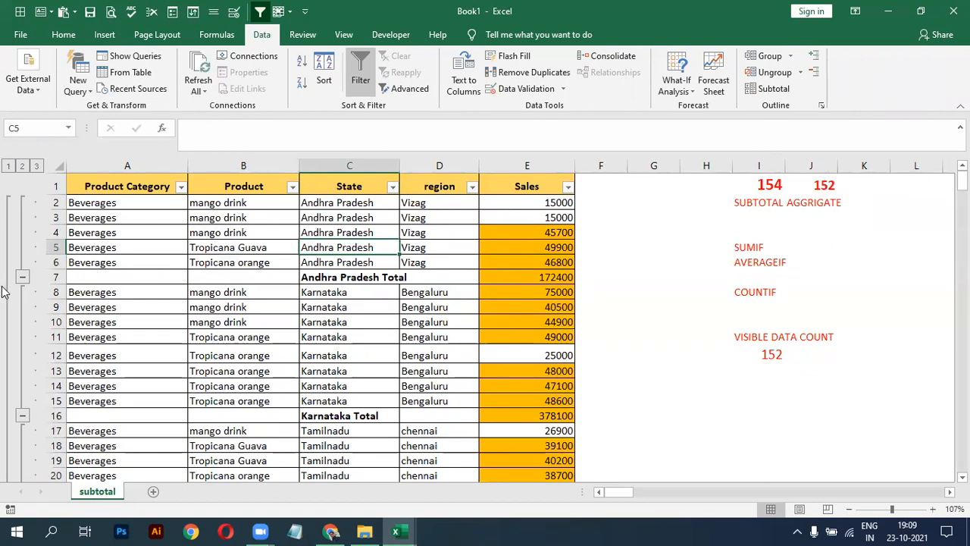
# Collapse the Andhra Pradesh and Karnataka subtotal groups and look through the Tamilnadu detail rows.
pyautogui.click(22, 278)
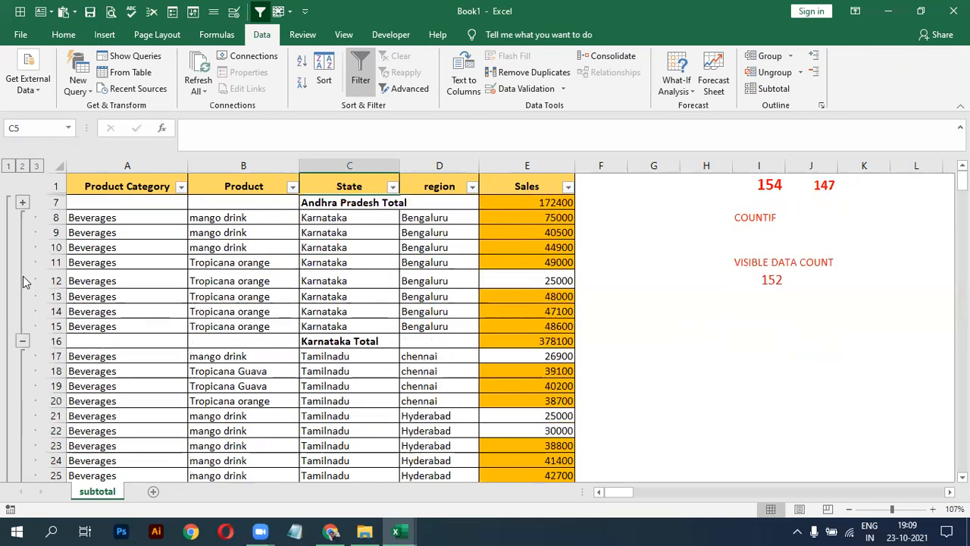
pyautogui.click(23, 342)
pyautogui.scroll(-3, 134, 346)
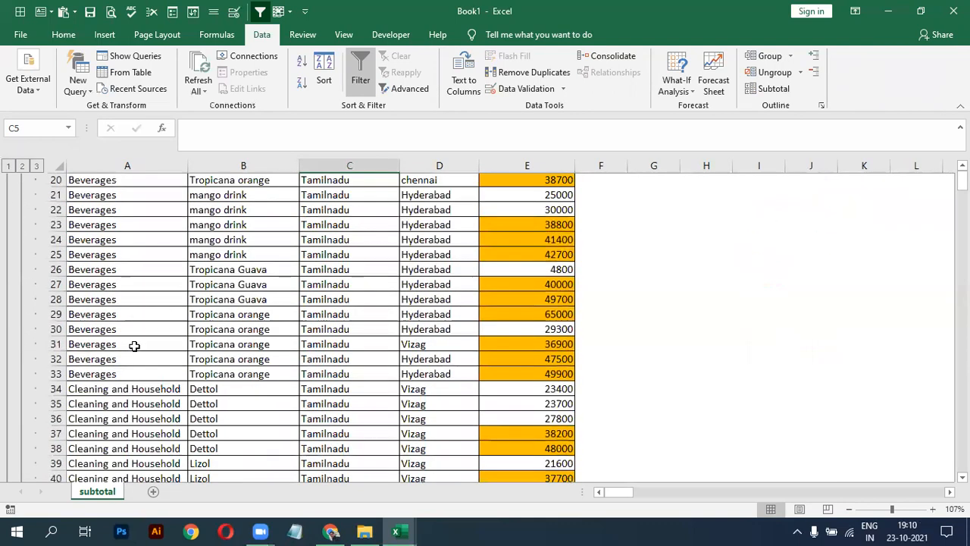
pyautogui.scroll(-11, 134, 345)
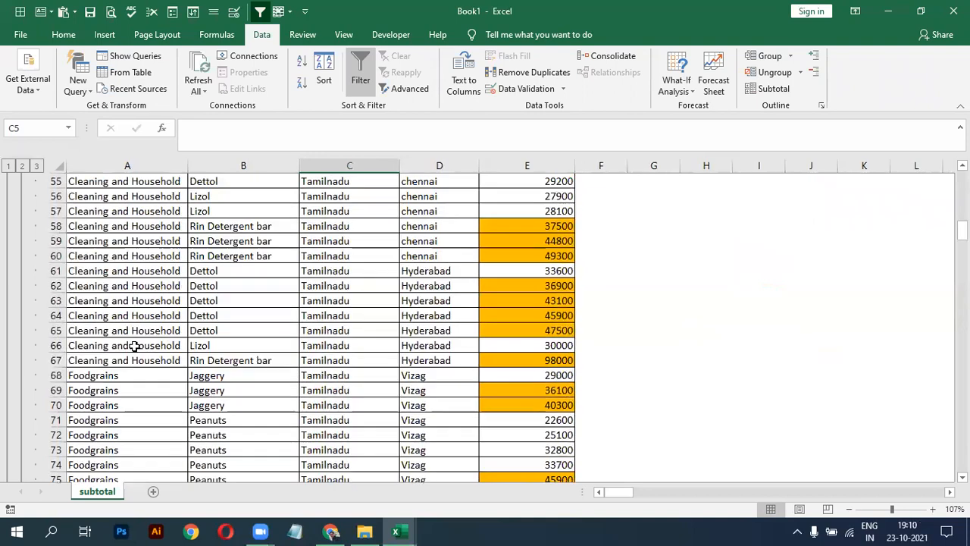
pyautogui.scroll(7, 134, 346)
pyautogui.scroll(-10, 134, 345)
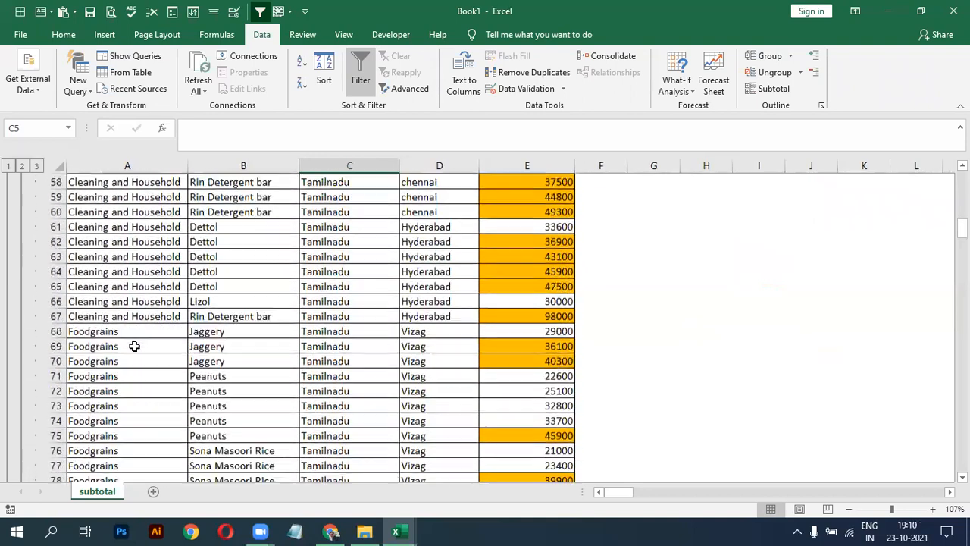
pyautogui.scroll(-19, 134, 346)
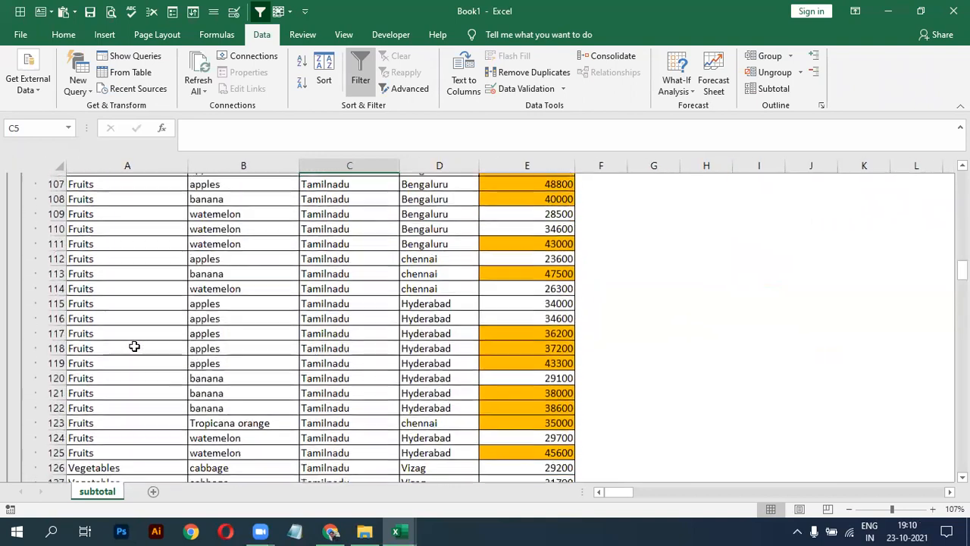
pyautogui.scroll(-4, 134, 345)
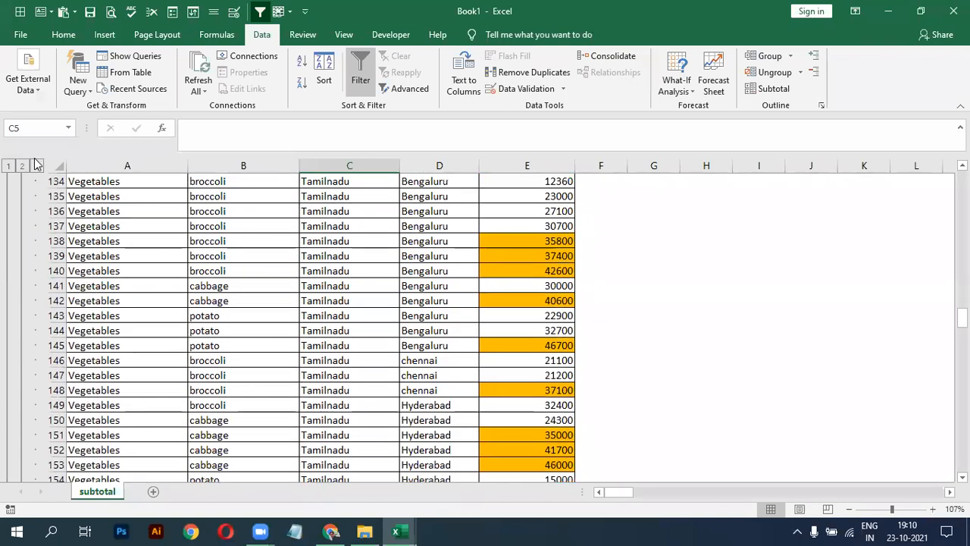
# Collapse the outline to the state totals and to the grand total alone, and return to the state totals.
pyautogui.click(23, 167)
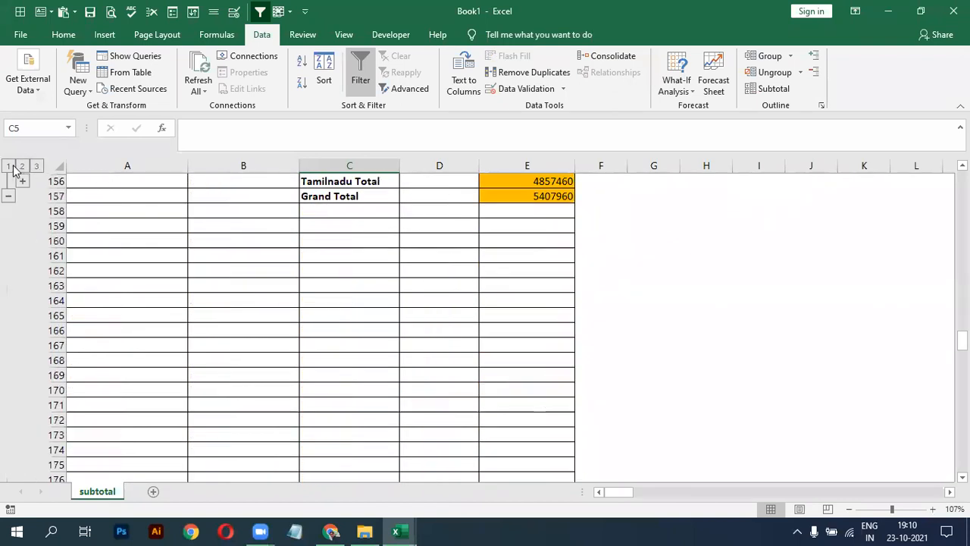
pyautogui.click(9, 166)
pyautogui.click(36, 167)
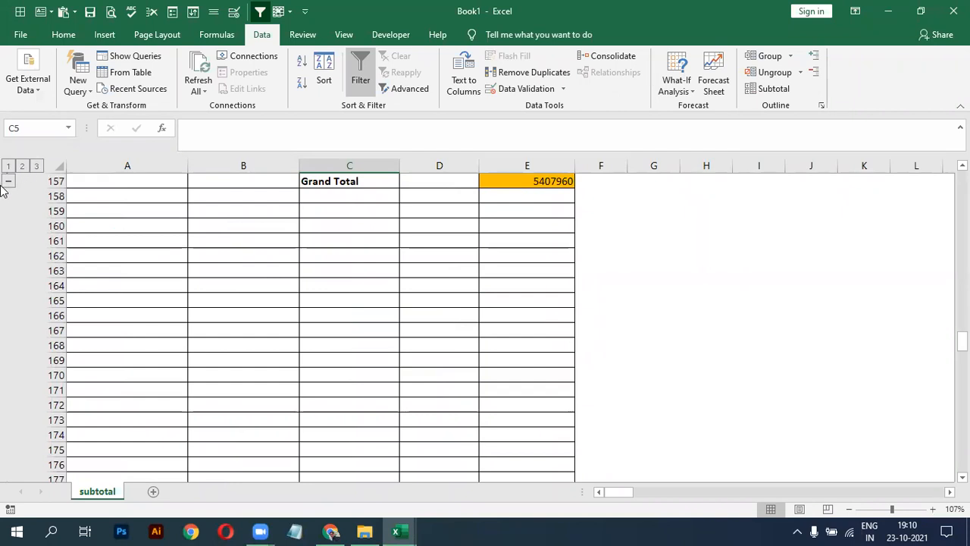
pyautogui.click(7, 182)
pyautogui.click(22, 166)
pyautogui.scroll(-1, 243, 266)
pyautogui.scroll(1, 243, 266)
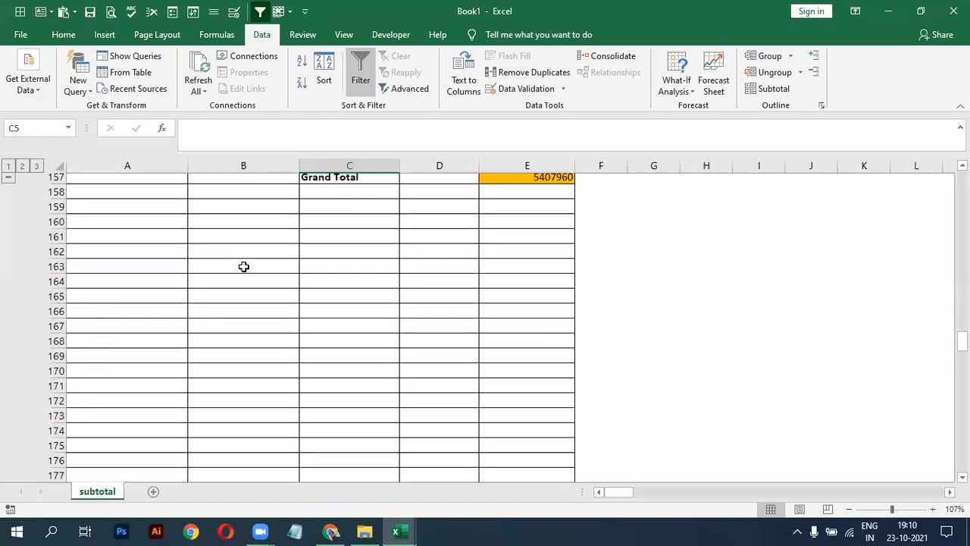
pyautogui.scroll(2, 243, 266)
# Expand the Karnataka, Andhra Pradesh and Tamilnadu groups to show their detail rows.
pyautogui.click(22, 217)
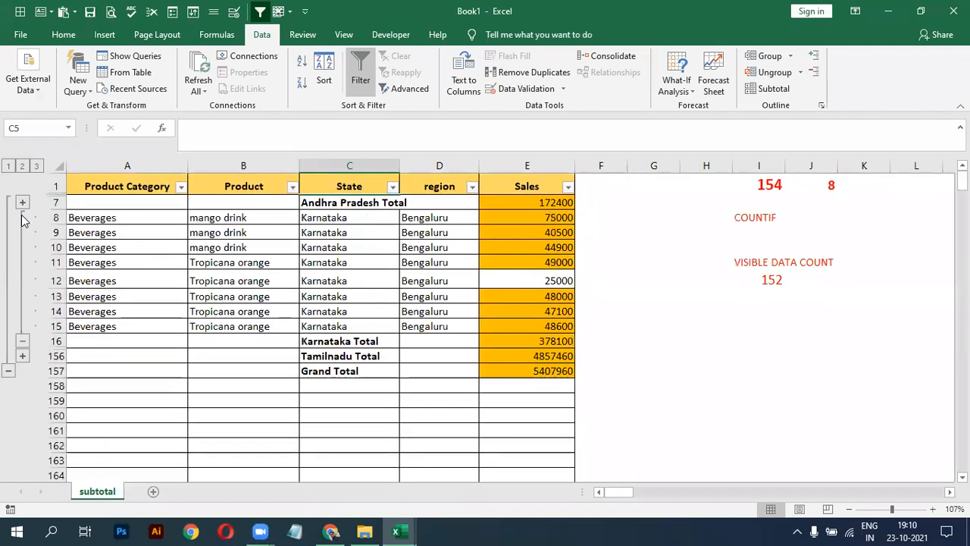
pyautogui.click(22, 202)
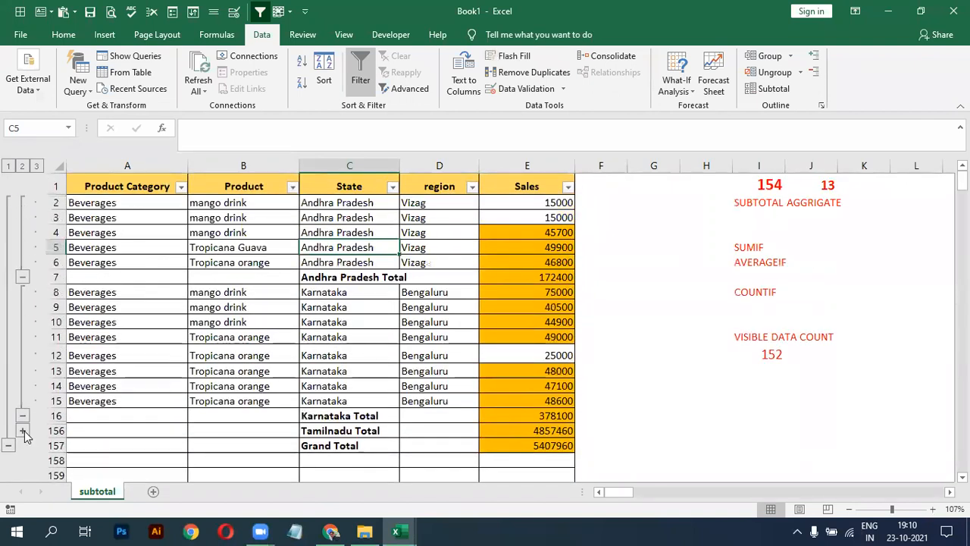
pyautogui.click(23, 430)
# Remove all subtotals from the sales table.
pyautogui.click(253, 316)
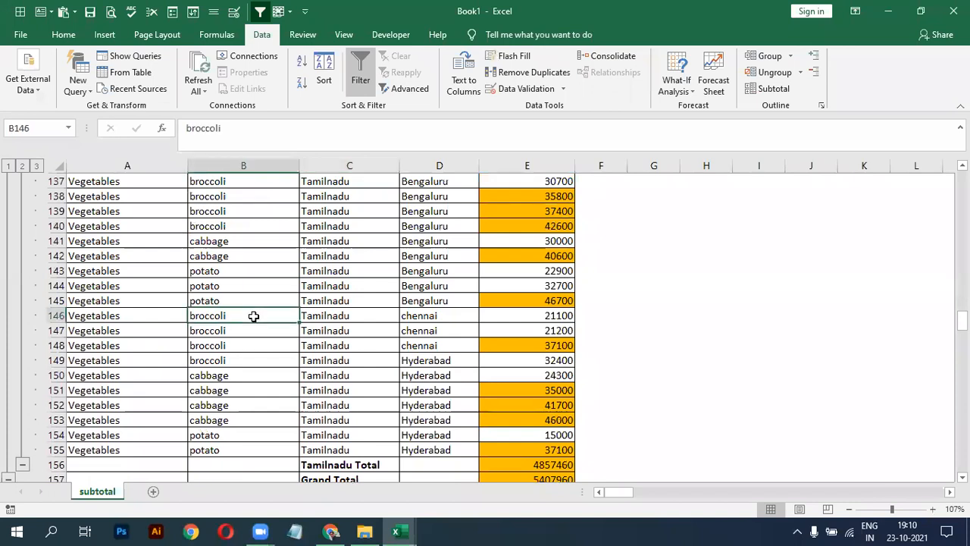
pyautogui.scroll(20, 253, 316)
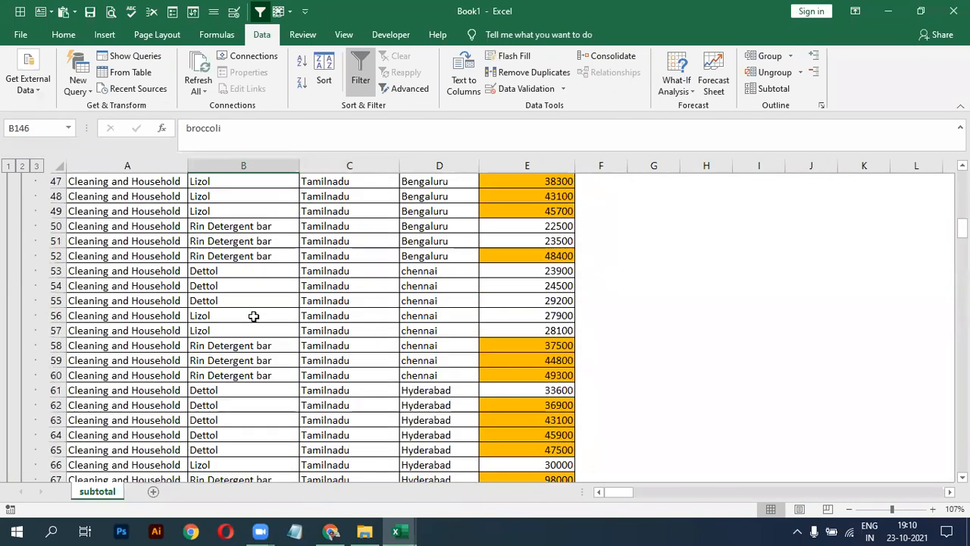
pyautogui.scroll(15, 284, 269)
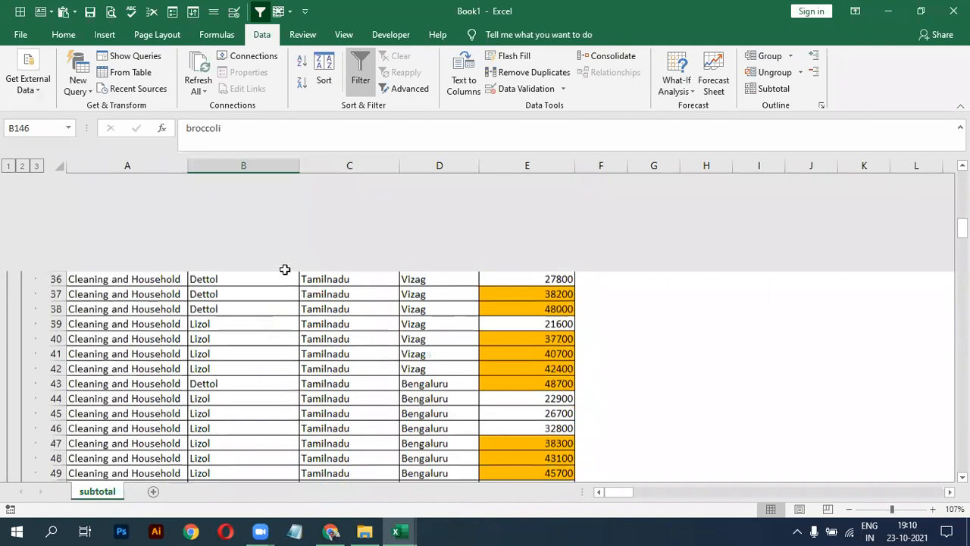
pyautogui.click(769, 89)
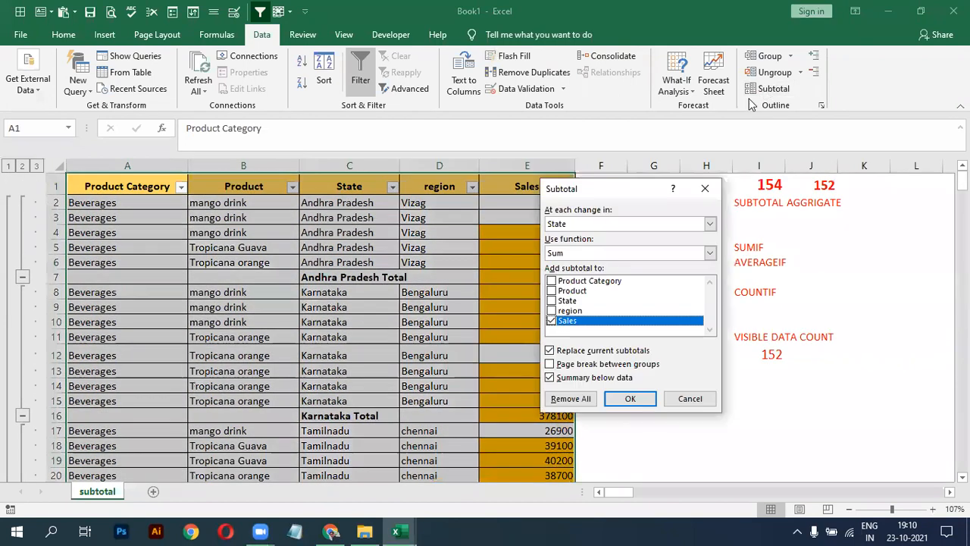
pyautogui.click(572, 399)
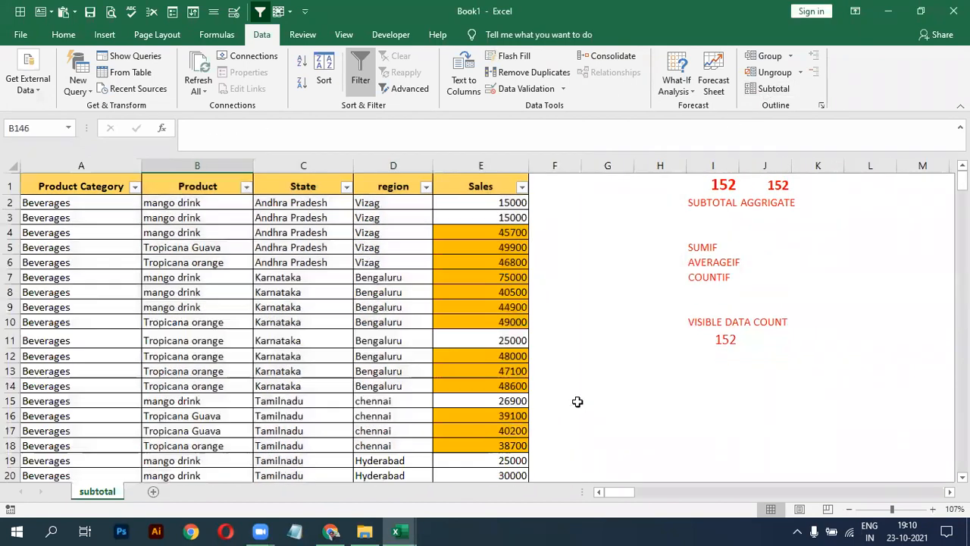
pyautogui.click(219, 287)
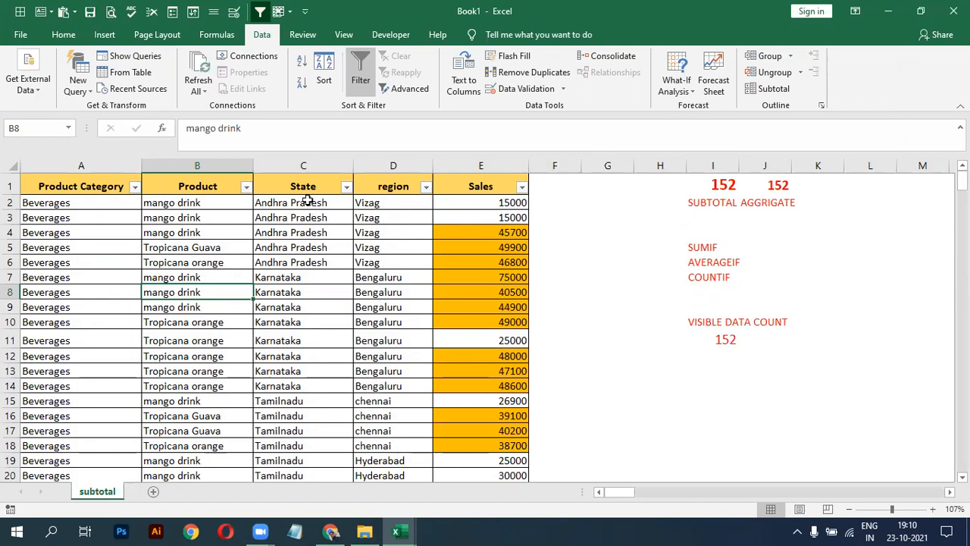
pyautogui.click(210, 191)
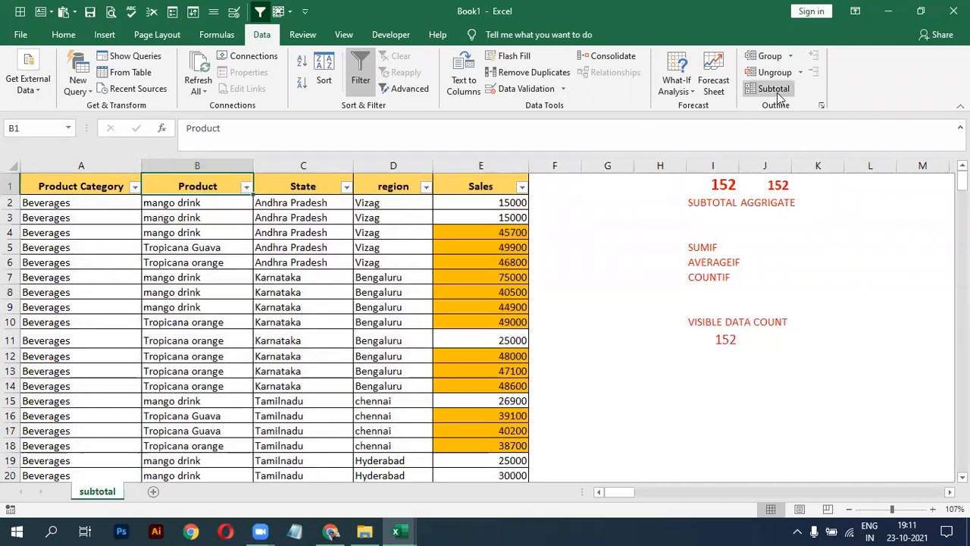
pyautogui.click(211, 267)
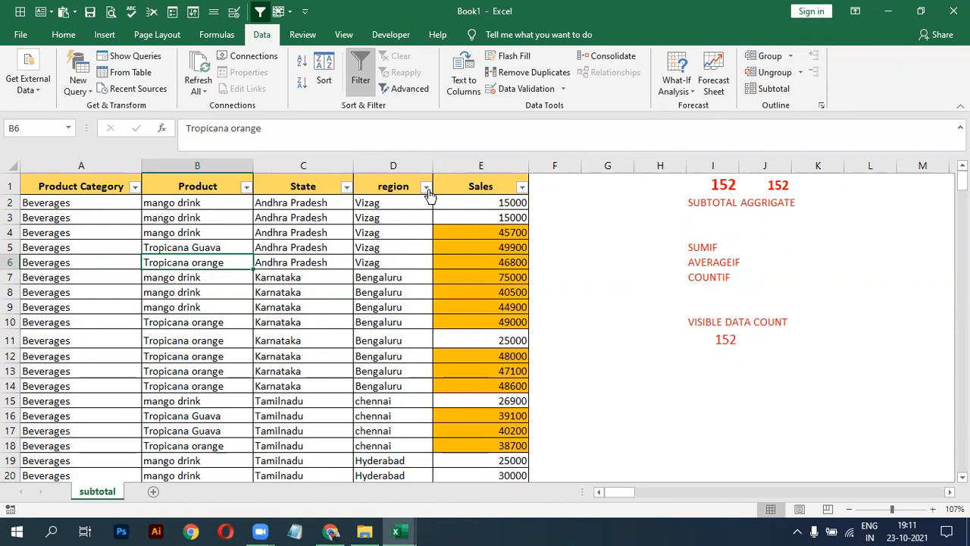
# Filter the State column to show only Andhra Pradesh and select its Sales values to check their sum.
pyautogui.click(346, 187)
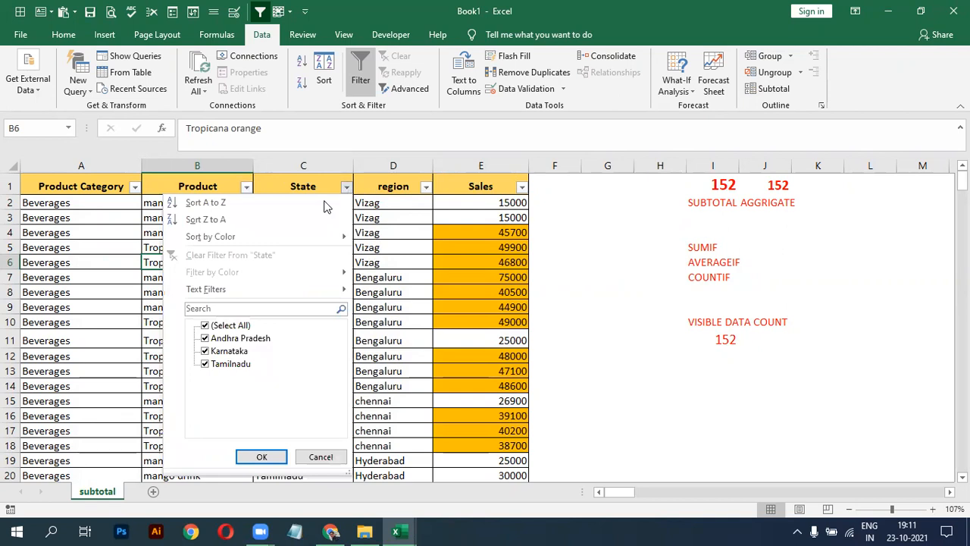
pyautogui.click(205, 327)
pyautogui.click(205, 339)
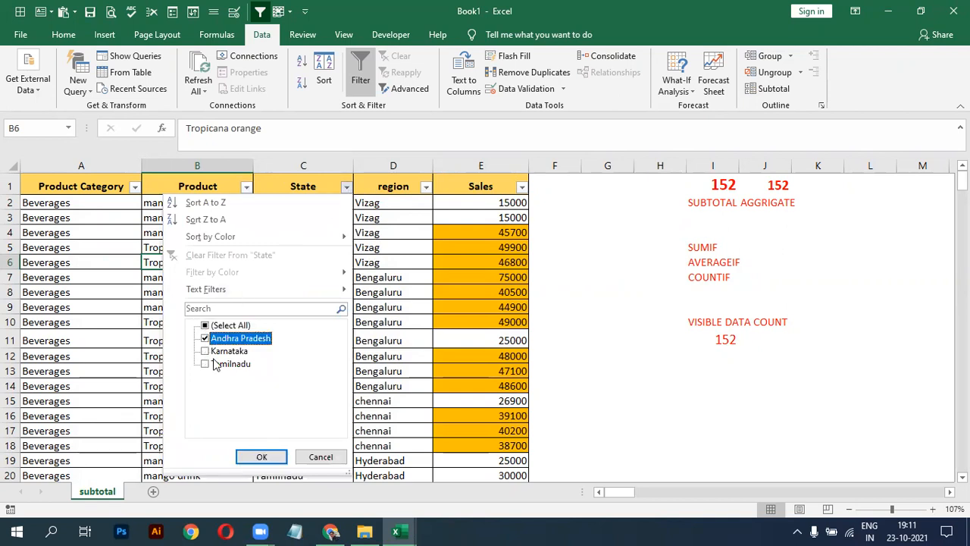
pyautogui.click(261, 456)
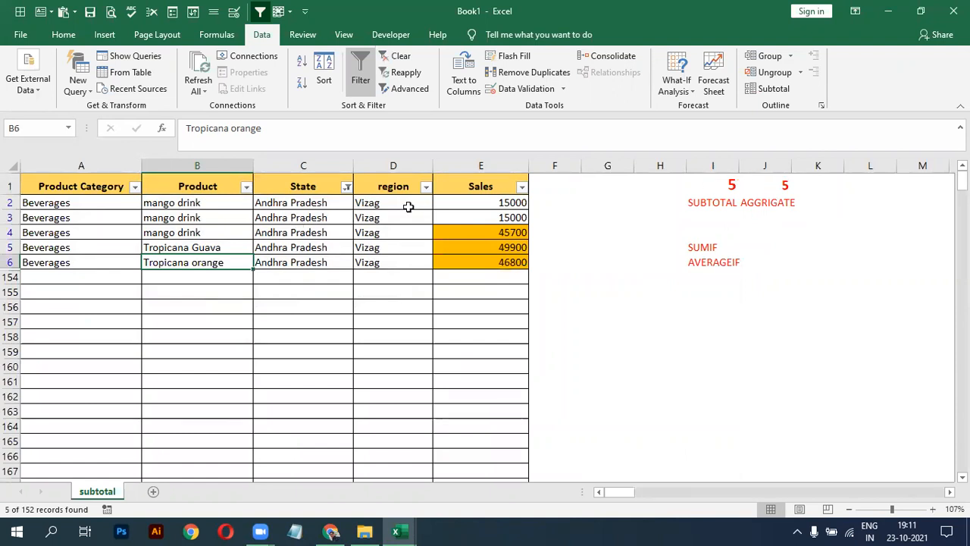
pyautogui.moveTo(481, 204); pyautogui.dragTo(485, 259)
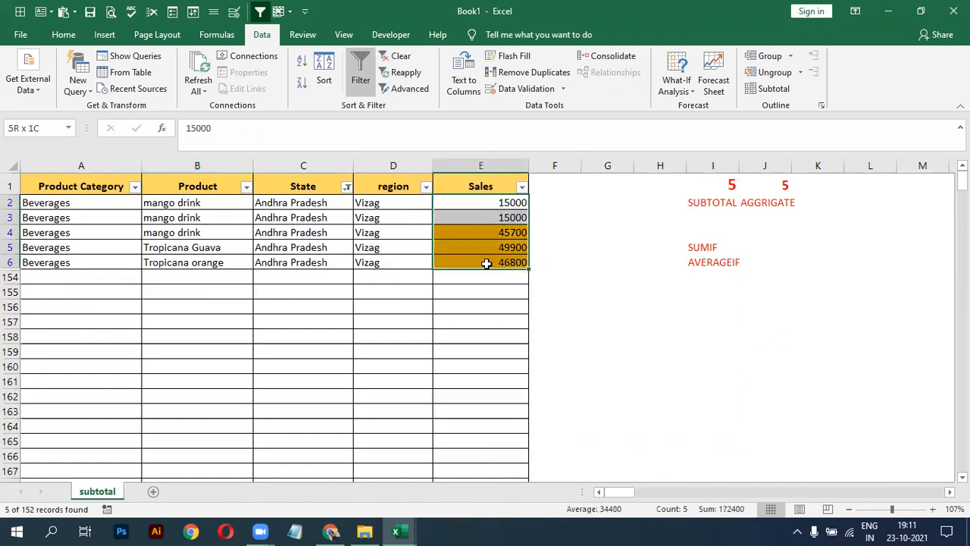
pyautogui.doubleClick(487, 261)
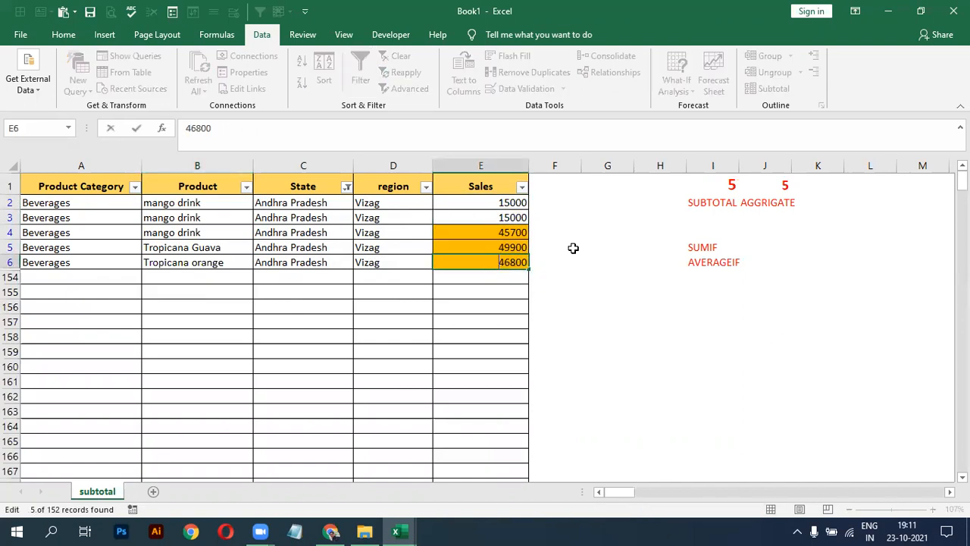
# Show the rows of all states again by reselecting every entry in the State filter.
pyautogui.click(346, 186)
pyautogui.click(205, 325)
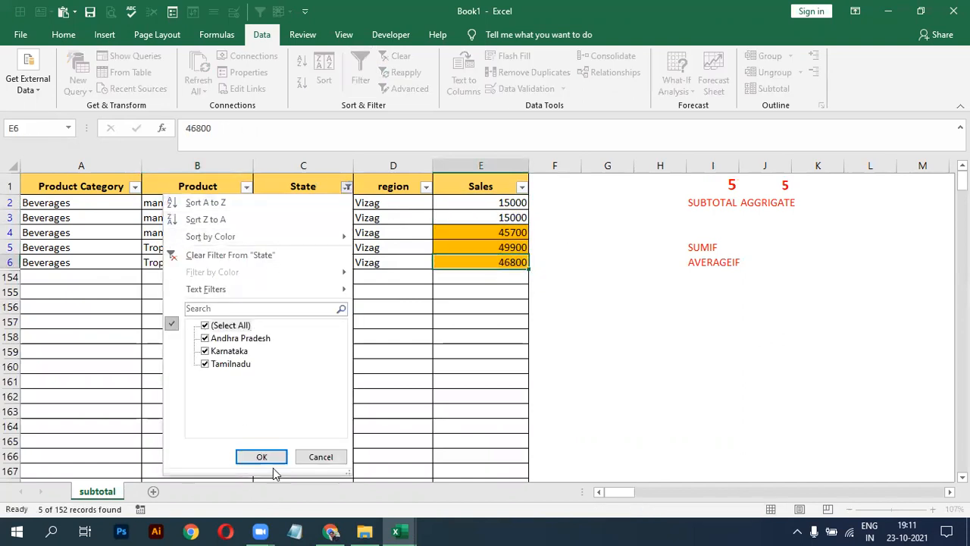
pyautogui.click(261, 456)
# Enter =AGGREGATE(9,5,E2:E153) in cell K1 to sum the Sales values while ignoring hidden rows.
pyautogui.click(829, 184)
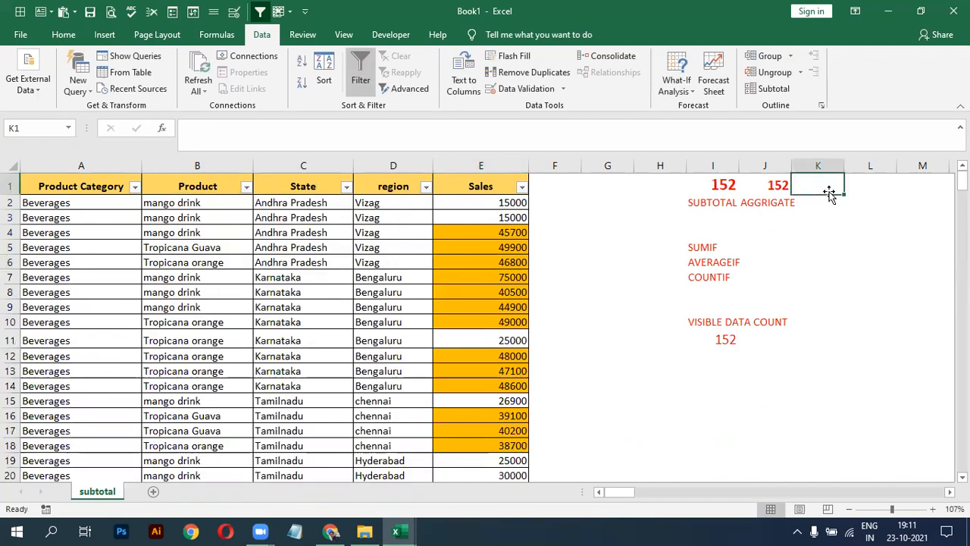
pyautogui.write('=')
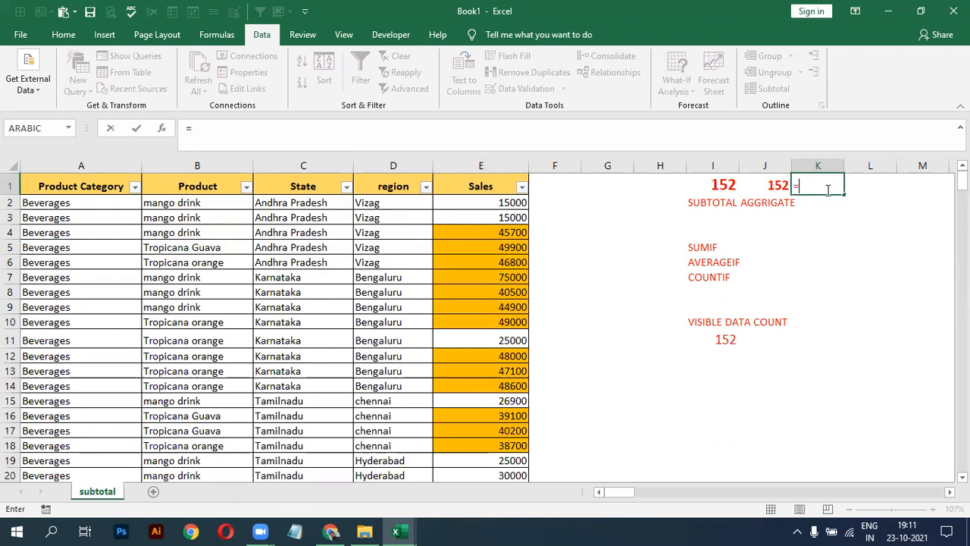
pyautogui.write('AGG')
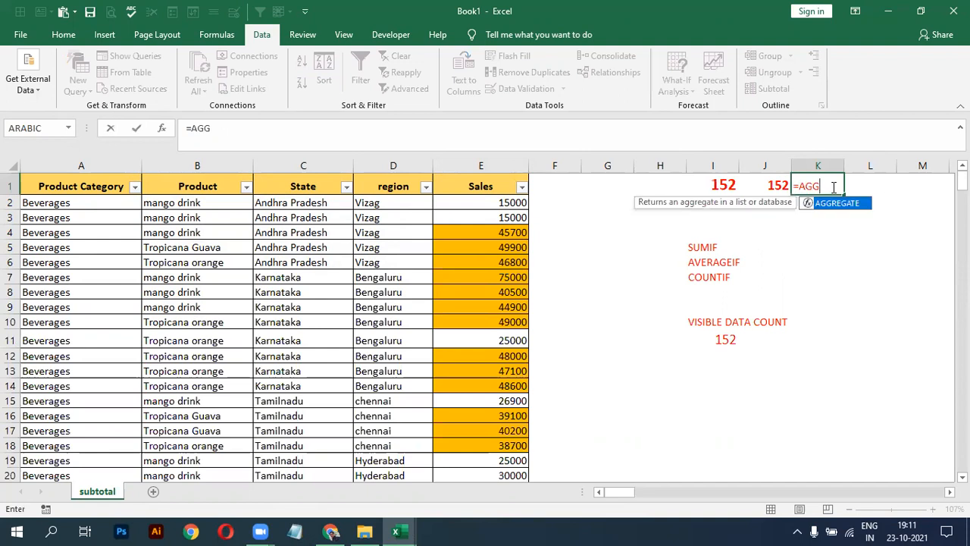
pyautogui.press('Tab')
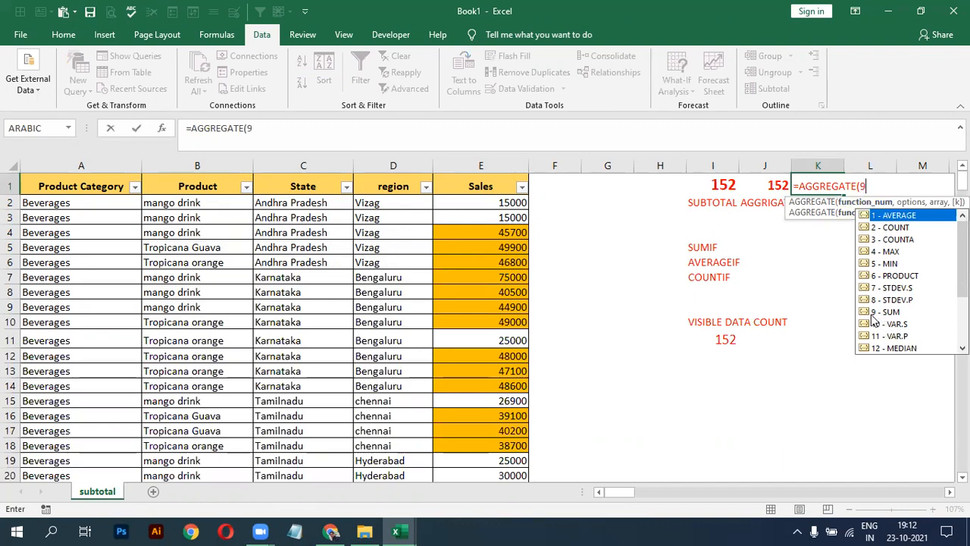
pyautogui.write(',')
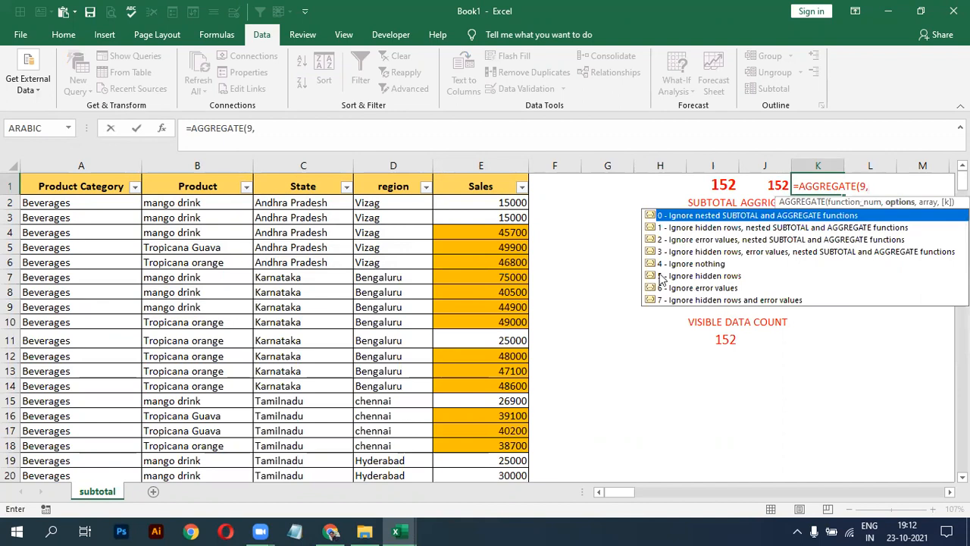
pyautogui.write('5,')
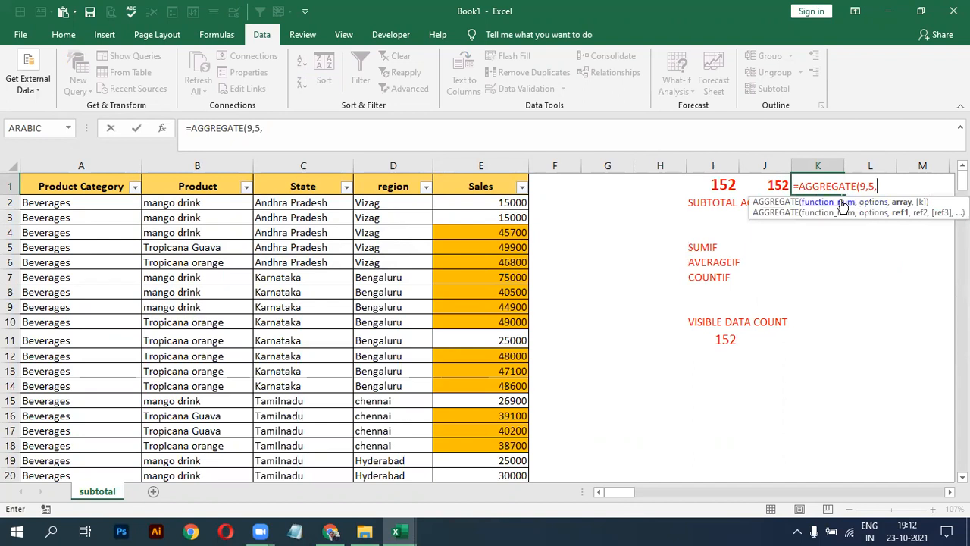
pyautogui.click(460, 198)
pyautogui.hotkey('ctrl', 'shift', 'Down')
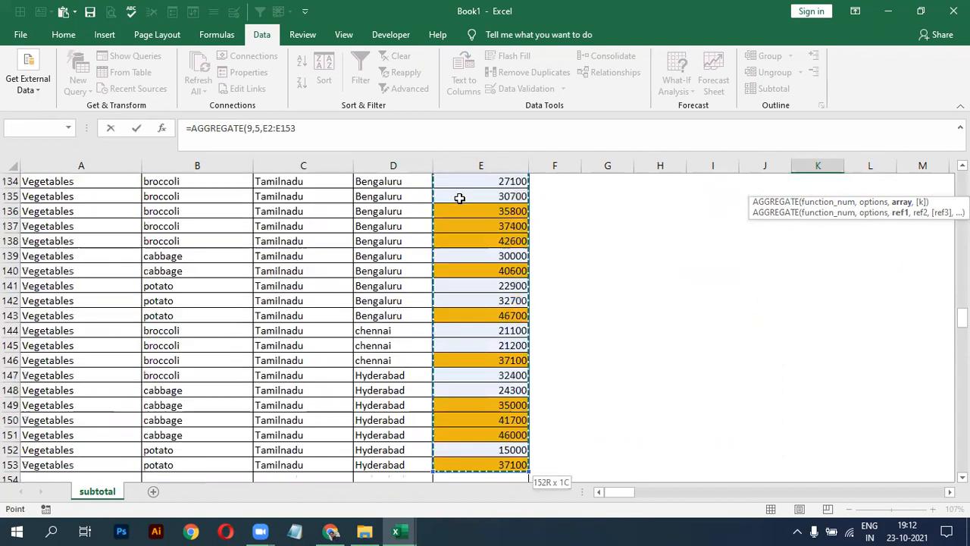
pyautogui.press('Escape')
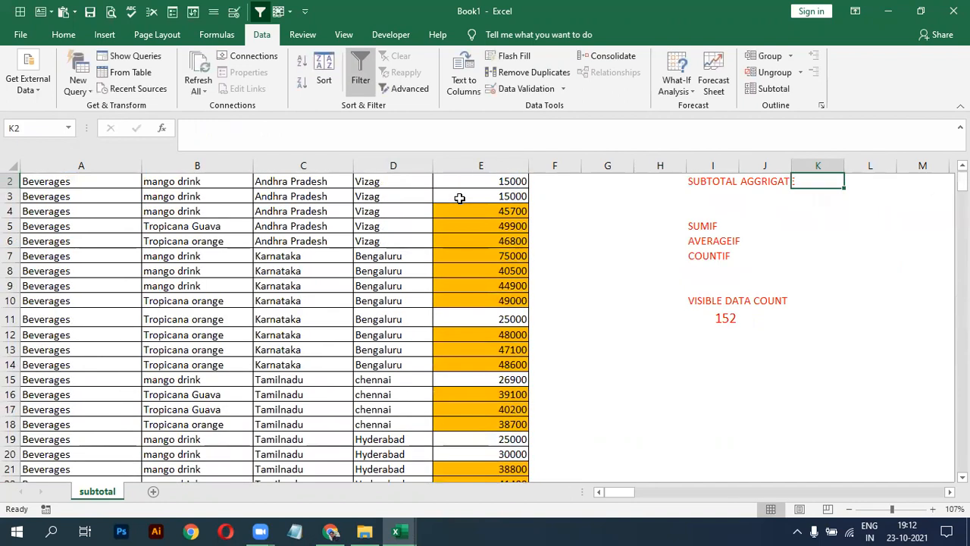
pyautogui.press('Up')
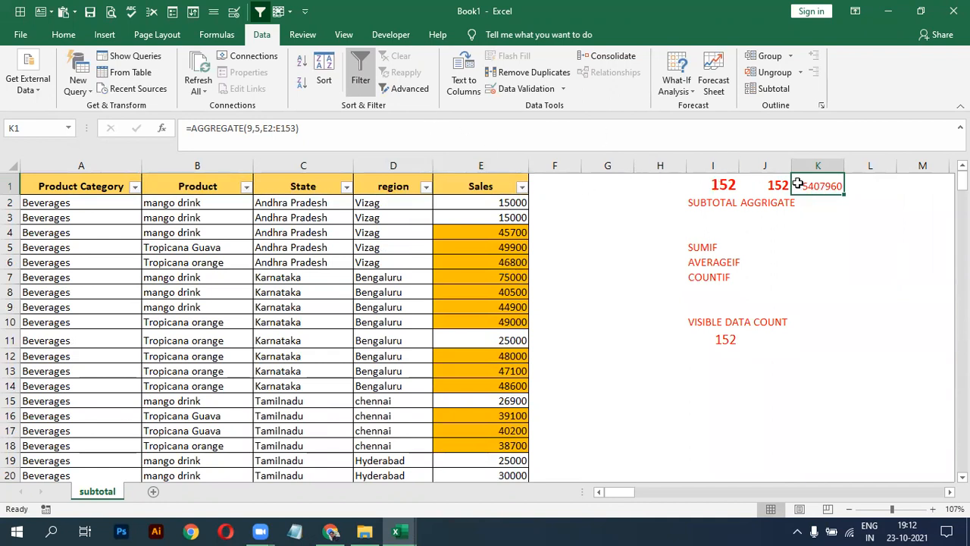
# Copy the formatting of cell J1 to K1 and widen column K to fit the sum.
pyautogui.click(772, 185)
pyautogui.click(49, 37)
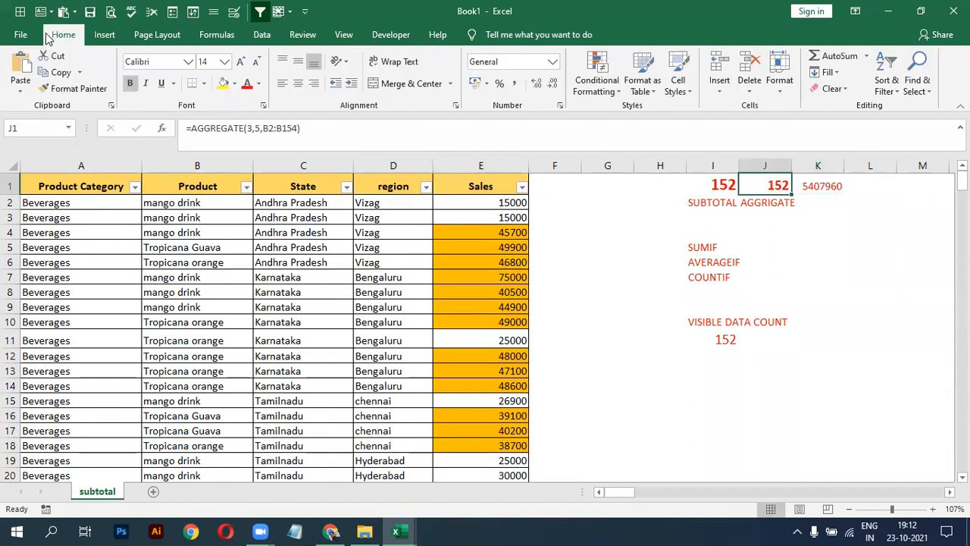
pyautogui.click(73, 88)
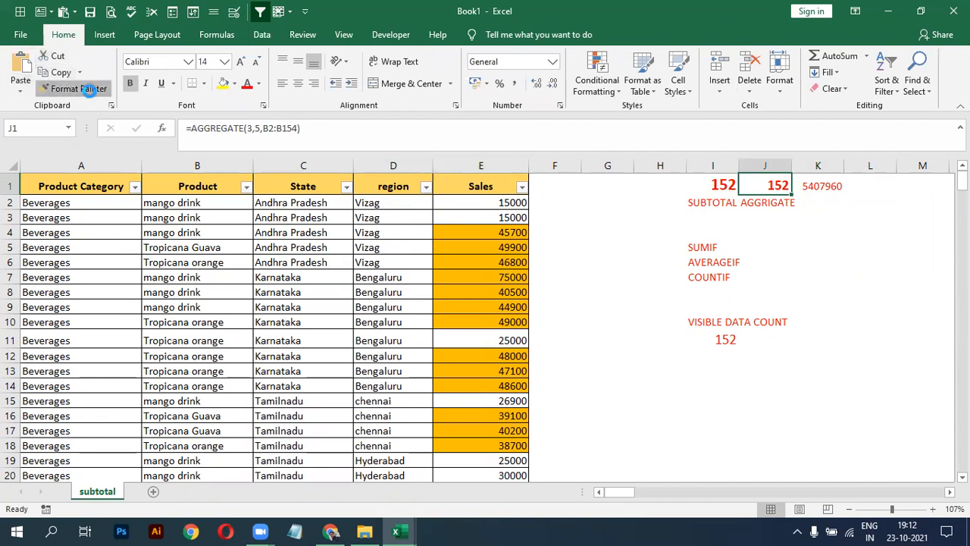
pyautogui.click(829, 181)
pyautogui.moveTo(844, 166); pyautogui.dragTo(869, 166)
pyautogui.click(814, 229)
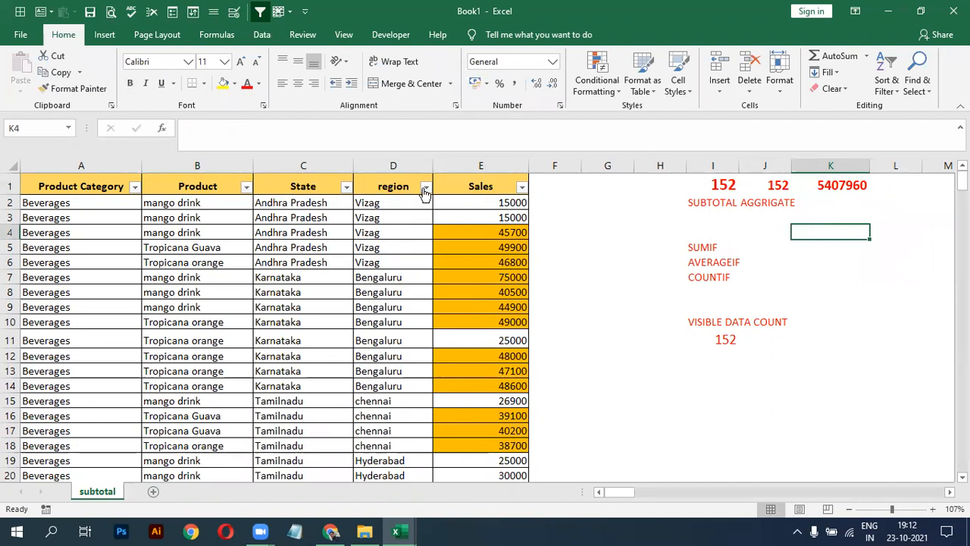
# Filter the State column to Andhra Pradesh only and select its State entries to check their count.
pyautogui.click(346, 187)
pyautogui.click(206, 326)
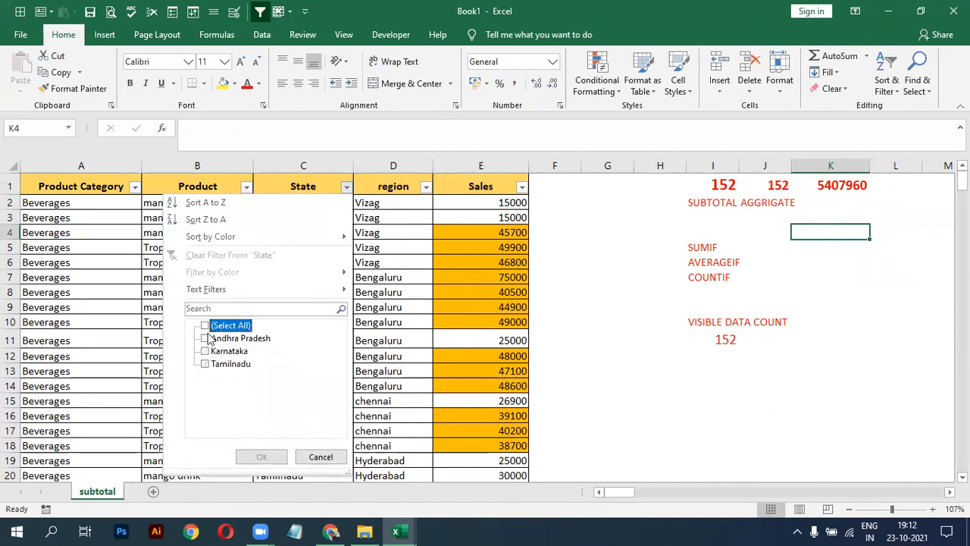
pyautogui.click(206, 338)
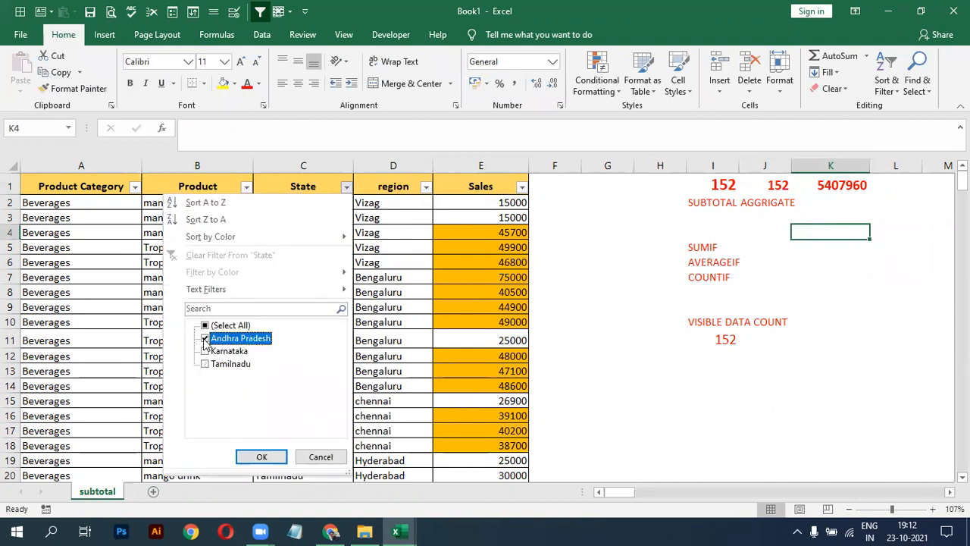
pyautogui.click(256, 457)
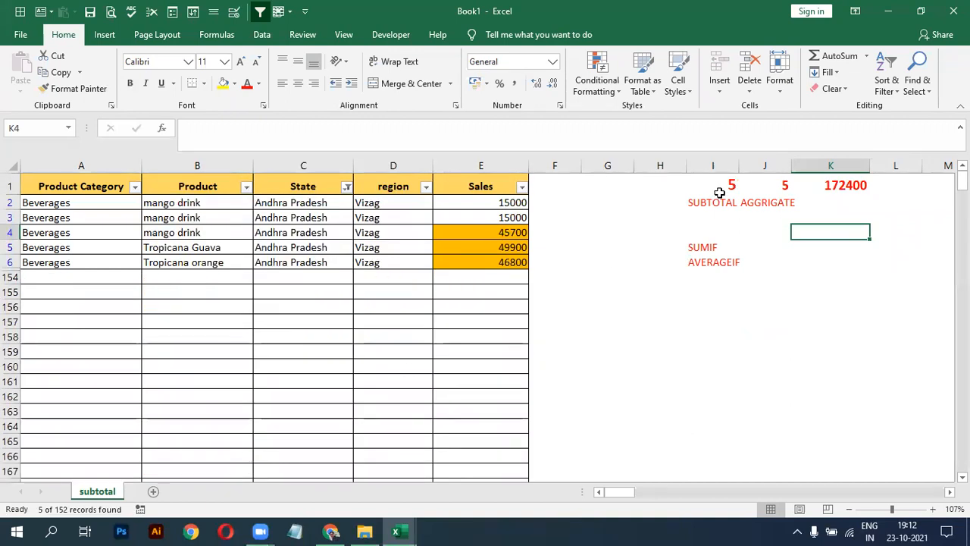
pyautogui.moveTo(318, 200); pyautogui.dragTo(317, 262)
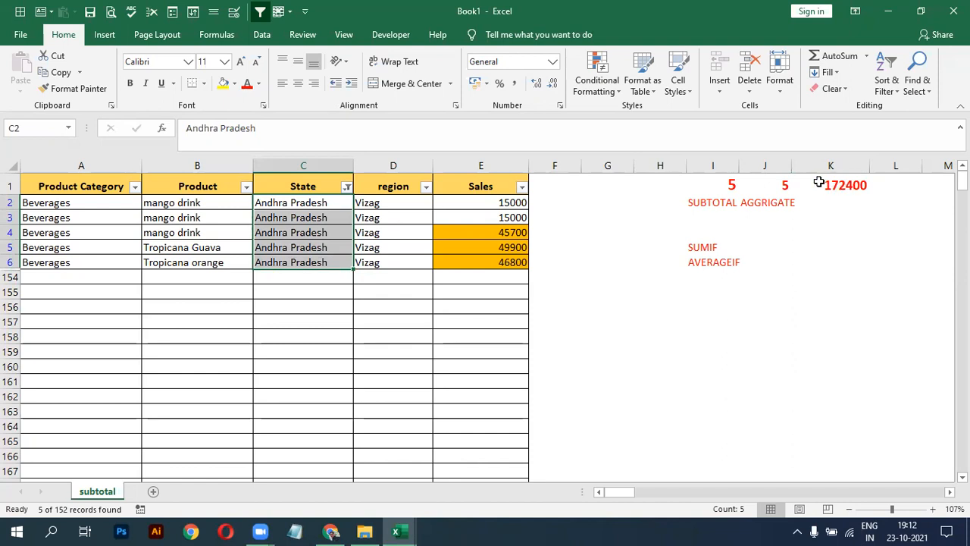
# Switch the State filter to Tamilnadu only to check the count and sum formulas.
pyautogui.click(346, 187)
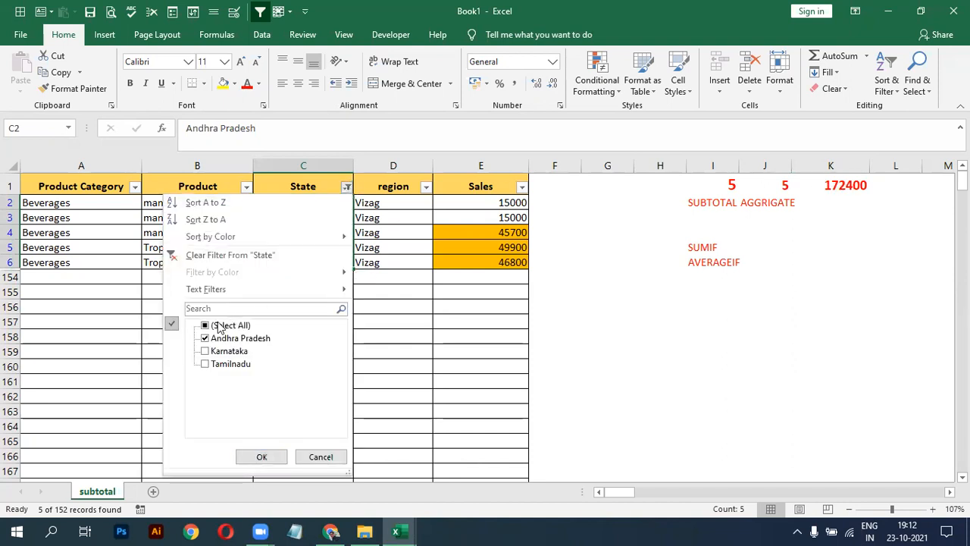
pyautogui.click(204, 338)
pyautogui.click(205, 363)
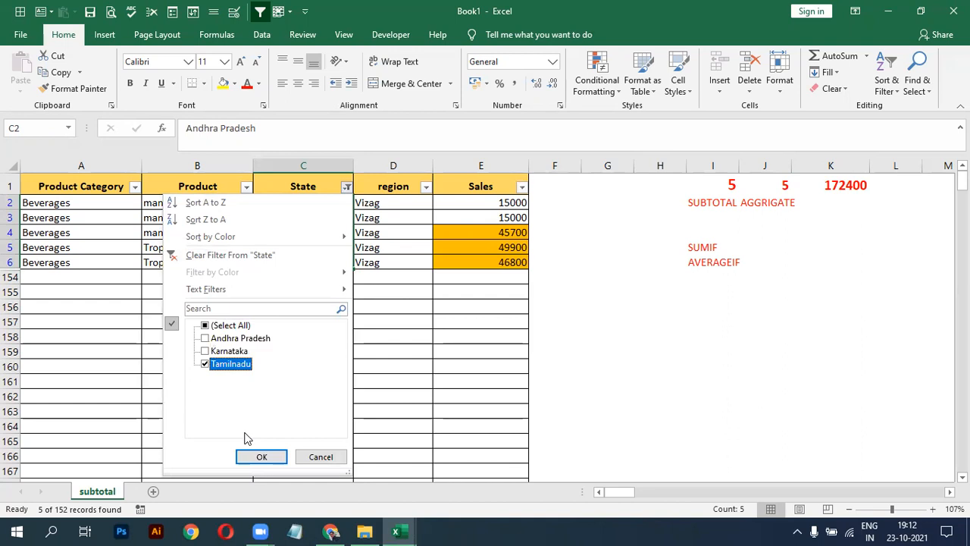
pyautogui.click(256, 456)
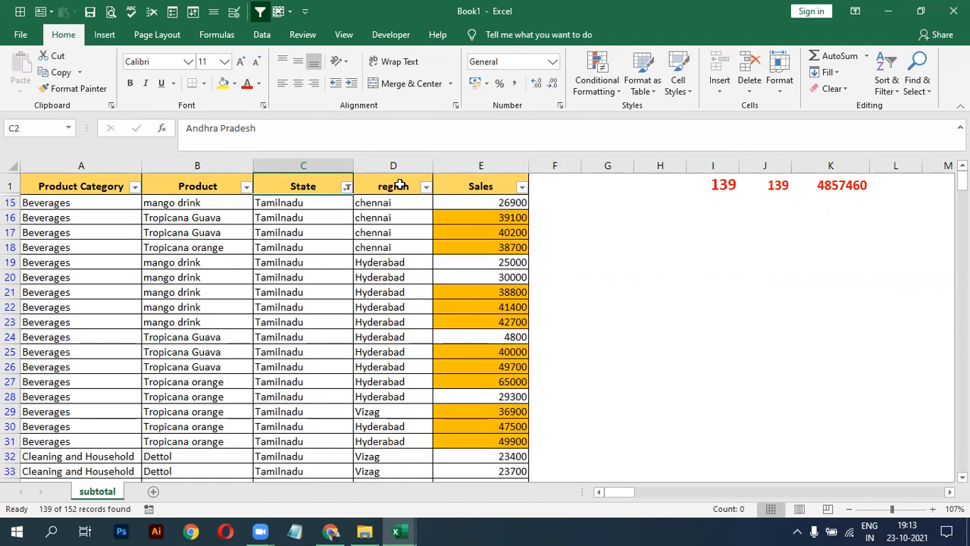
# Switch the State filter to Karnataka only to compare the formula results.
pyautogui.click(346, 189)
pyautogui.click(208, 363)
pyautogui.click(206, 351)
pyautogui.click(261, 456)
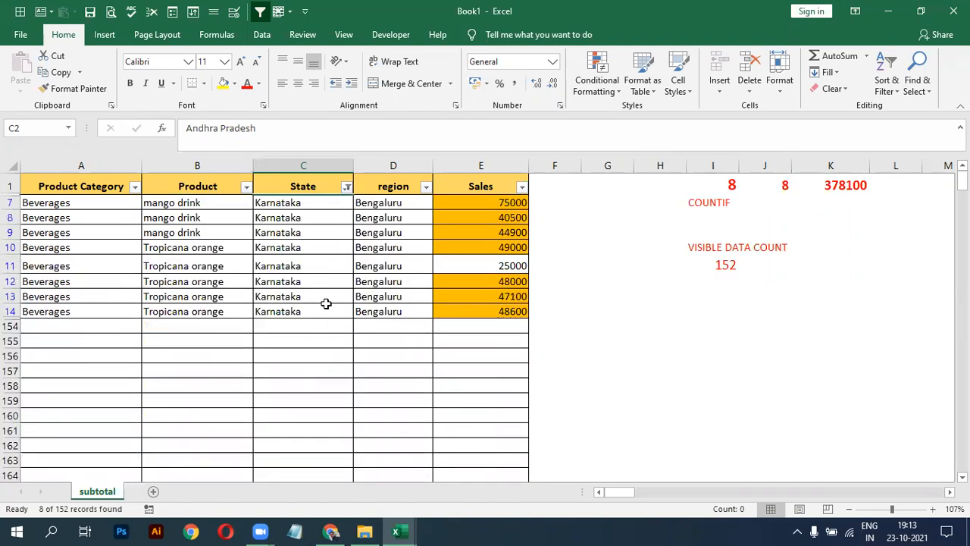
# Reselect all states in the State filter to bring back the full sales table.
pyautogui.click(346, 186)
pyautogui.click(215, 325)
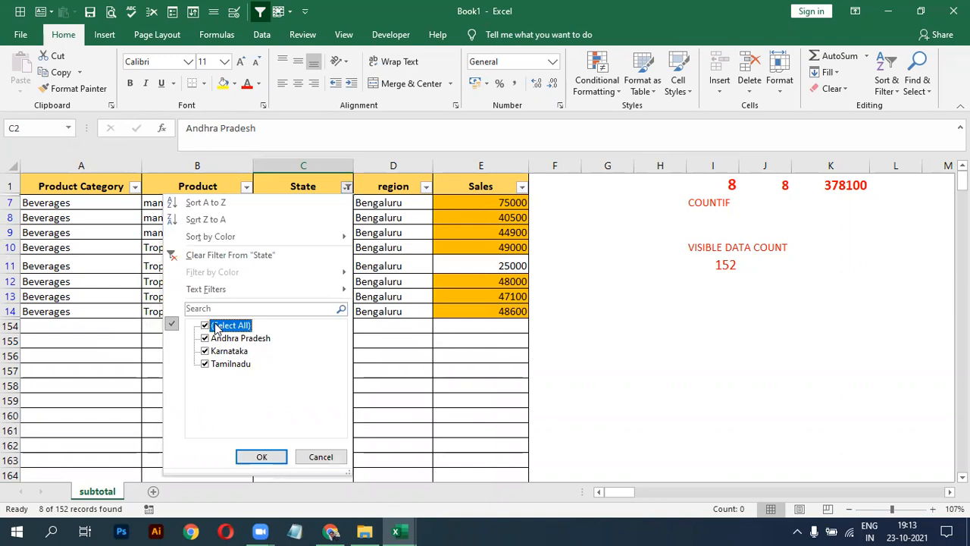
pyautogui.click(258, 456)
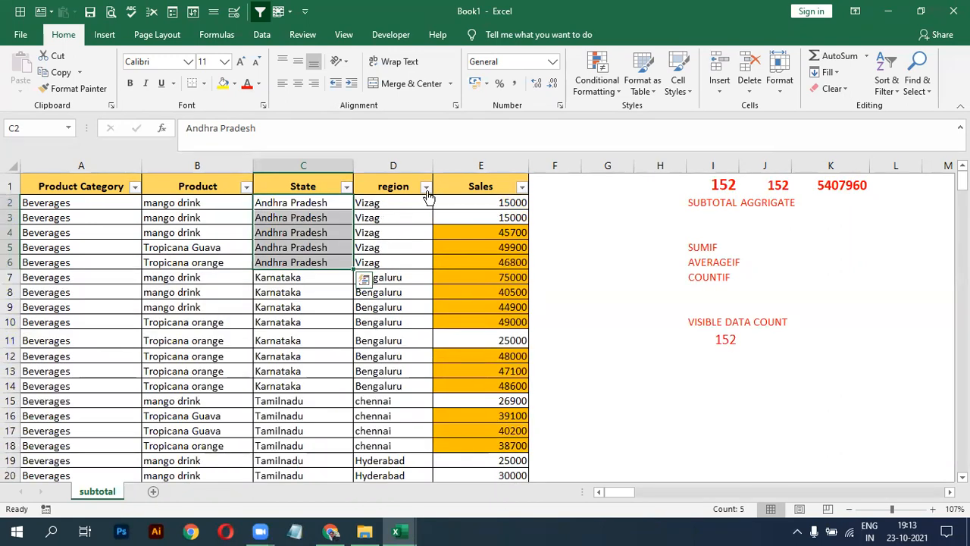
# Filter the Product column to apples only to check the count and sum formulas.
pyautogui.click(246, 187)
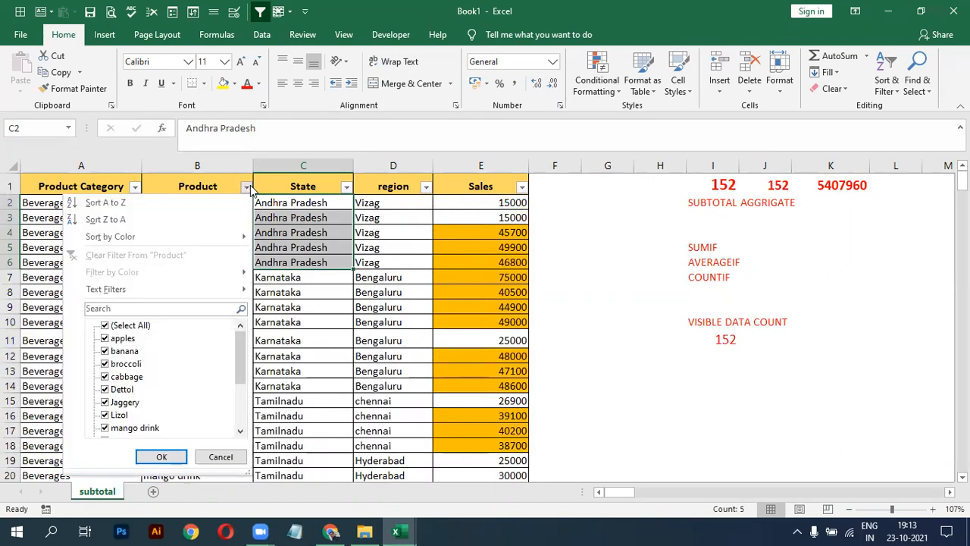
pyautogui.click(106, 326)
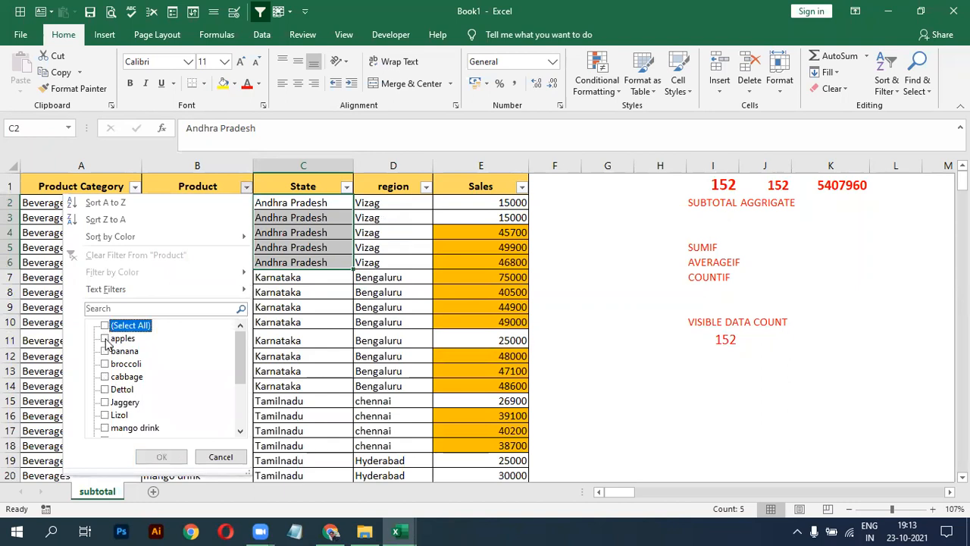
pyautogui.click(106, 339)
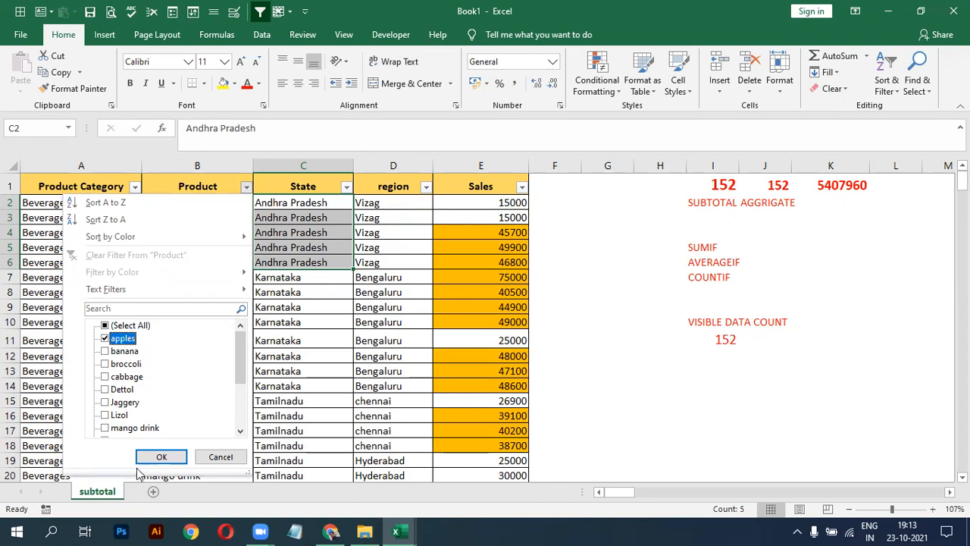
pyautogui.click(161, 457)
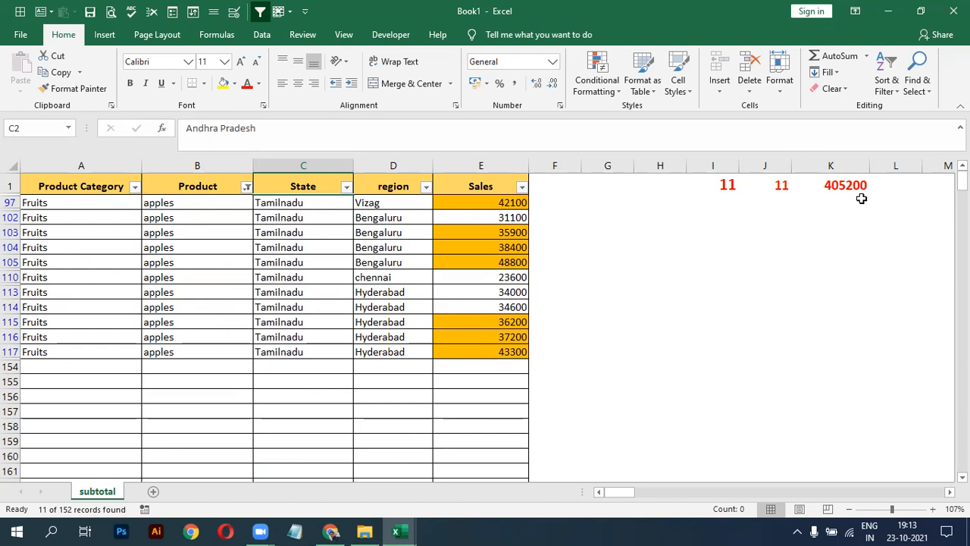
# Switch the Product filter from apples to cabbage only.
pyautogui.click(247, 189)
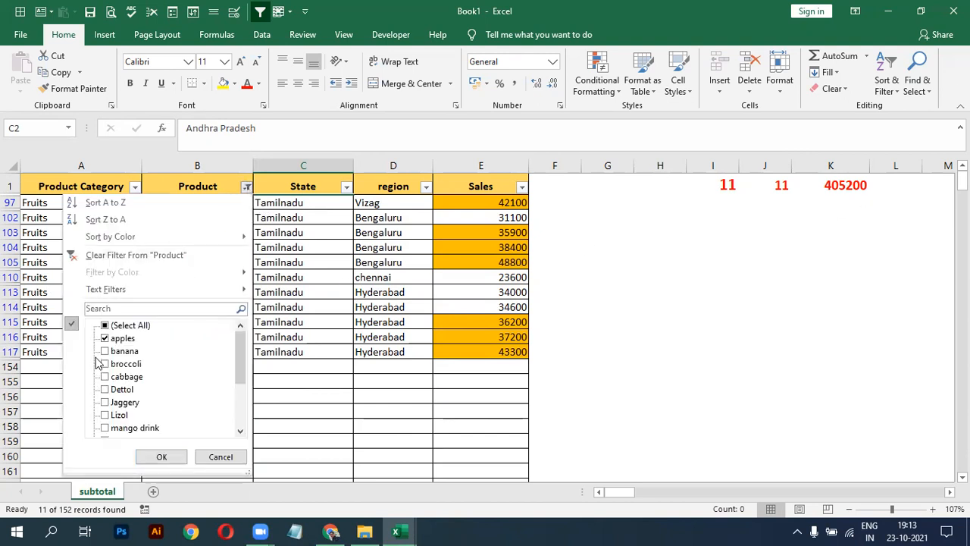
pyautogui.click(106, 339)
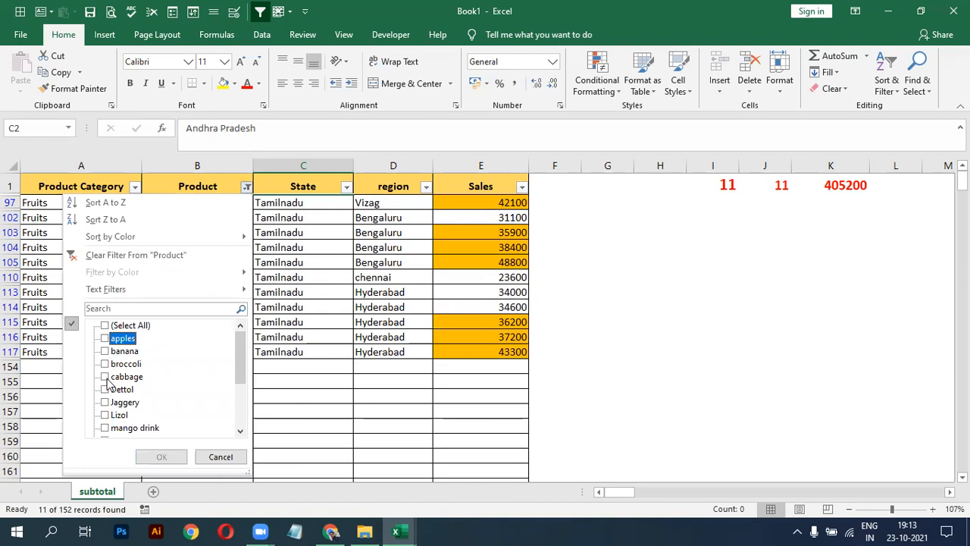
pyautogui.click(105, 377)
pyautogui.click(162, 456)
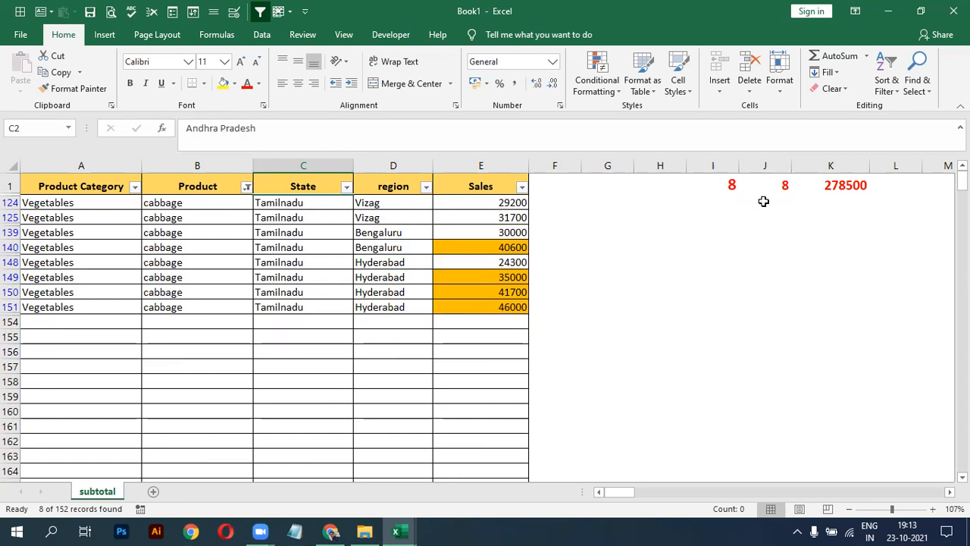
# Add Jaggery to the Product filter alongside cabbage.
pyautogui.click(247, 187)
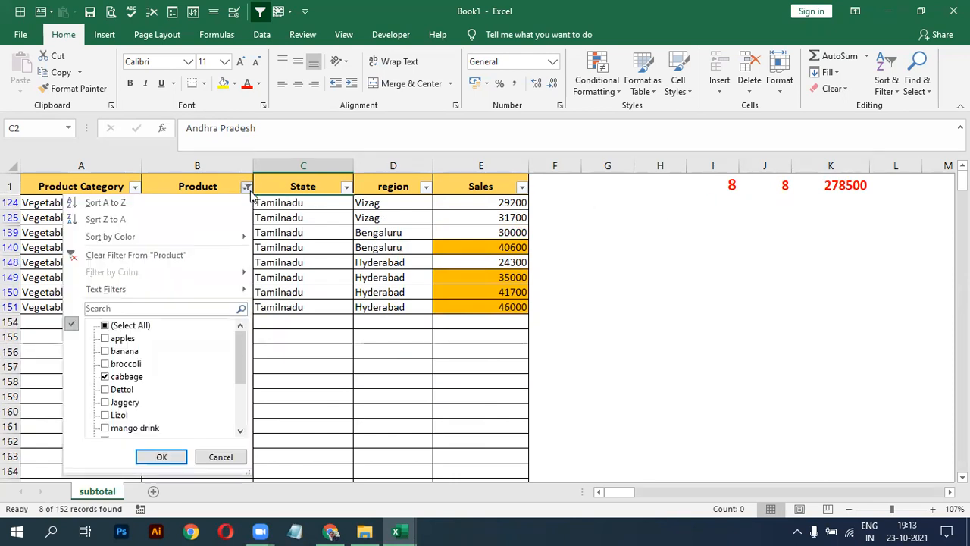
pyautogui.click(106, 403)
pyautogui.click(149, 457)
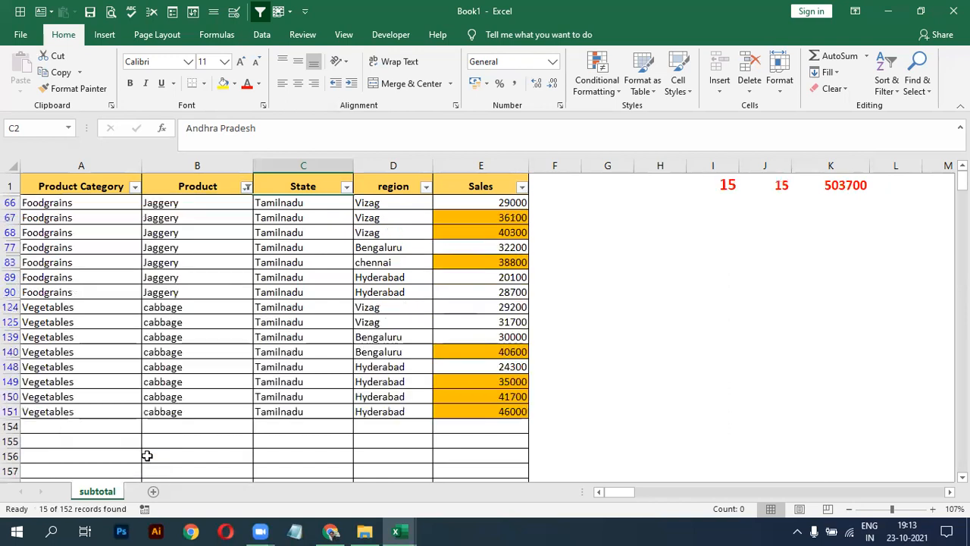
# Reselect all products in the Product filter to show every sales row, and deselect the State range.
pyautogui.click(247, 188)
pyautogui.click(104, 325)
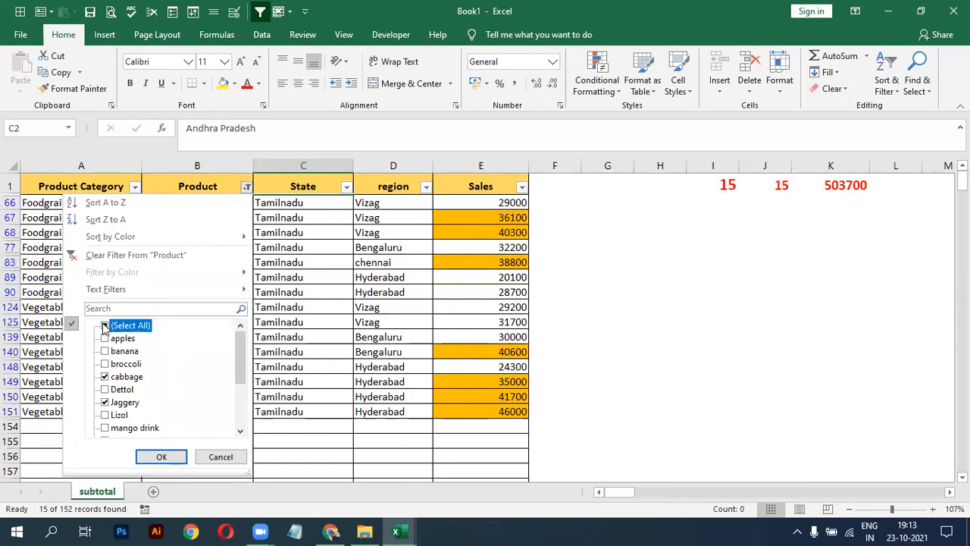
pyautogui.click(162, 455)
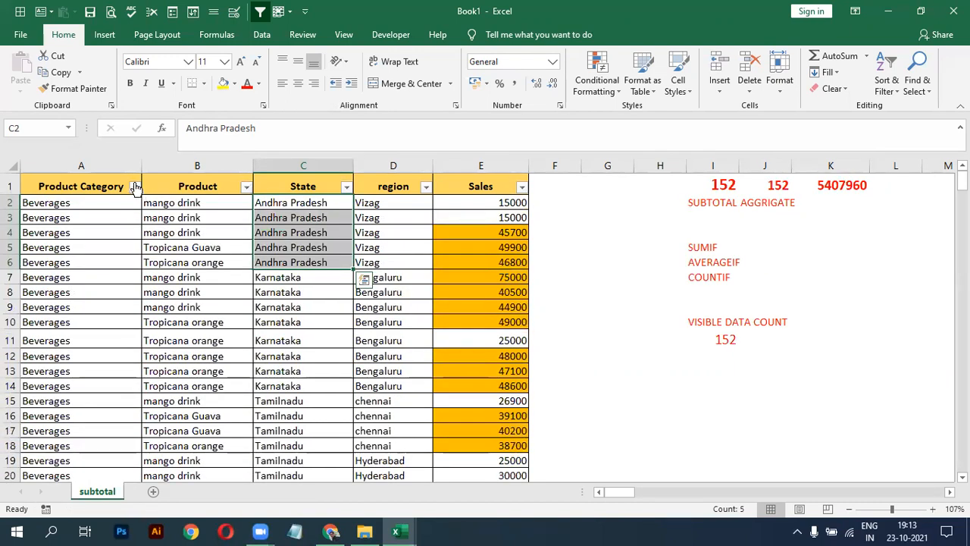
pyautogui.click(336, 238)
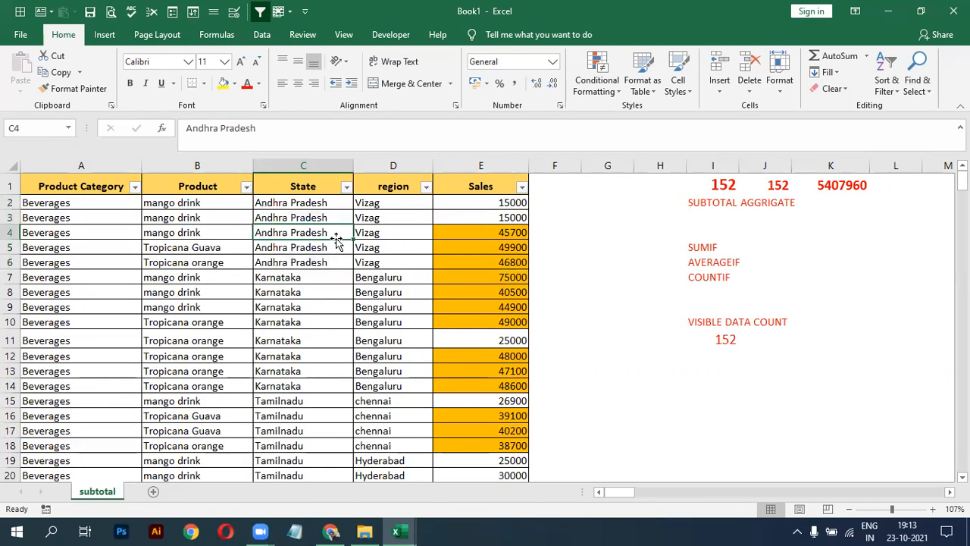
# Filter the region column to Hyderabad only to check the count and sum formulas.
pyautogui.click(135, 188)
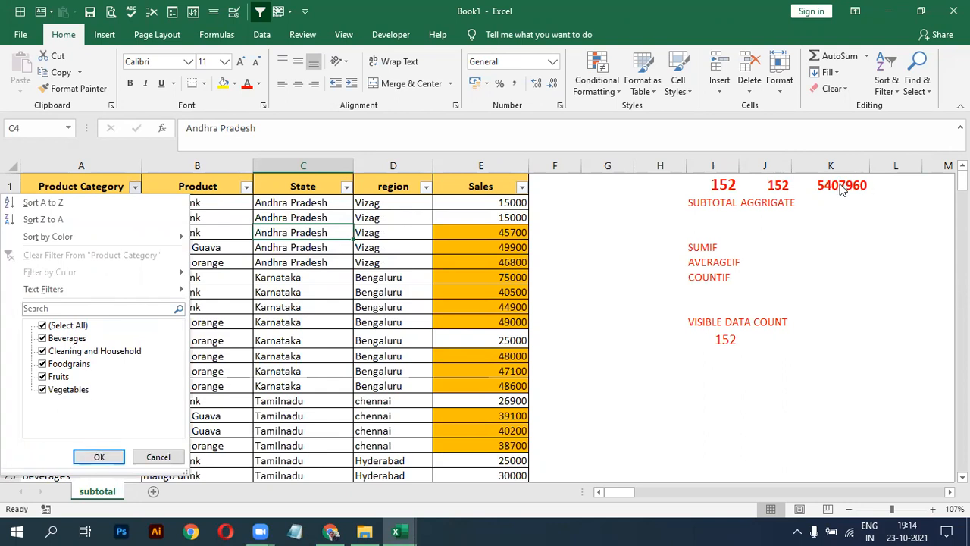
pyautogui.click(425, 187)
pyautogui.click(426, 186)
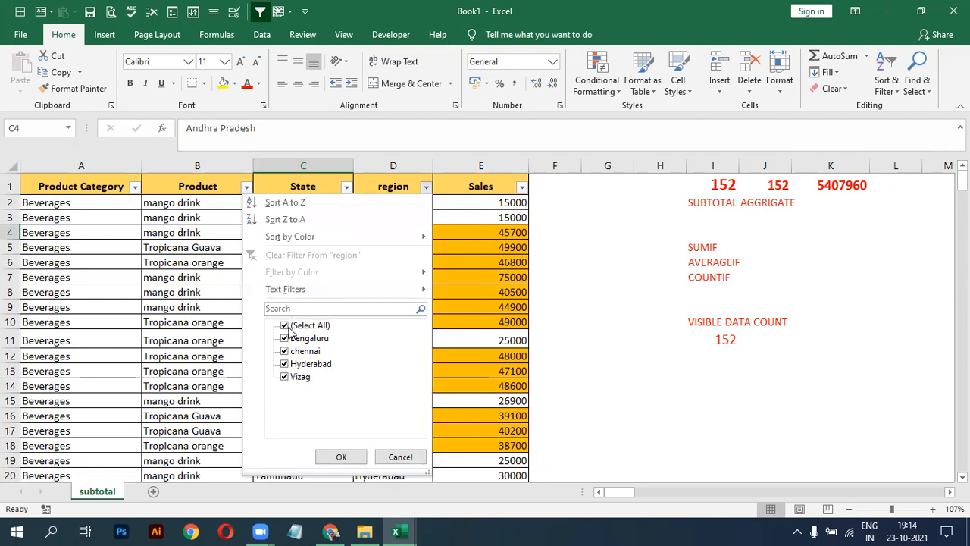
pyautogui.click(286, 325)
pyautogui.click(285, 363)
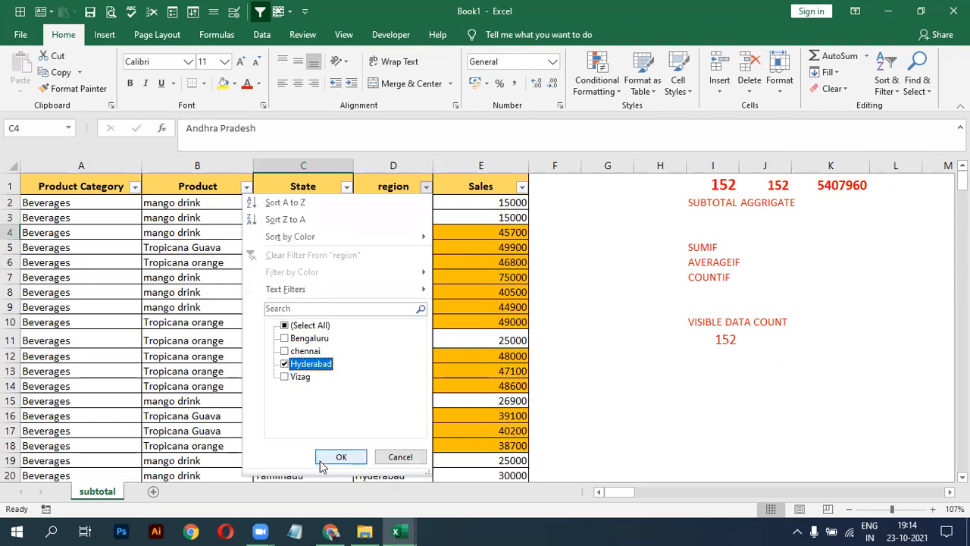
pyautogui.click(337, 457)
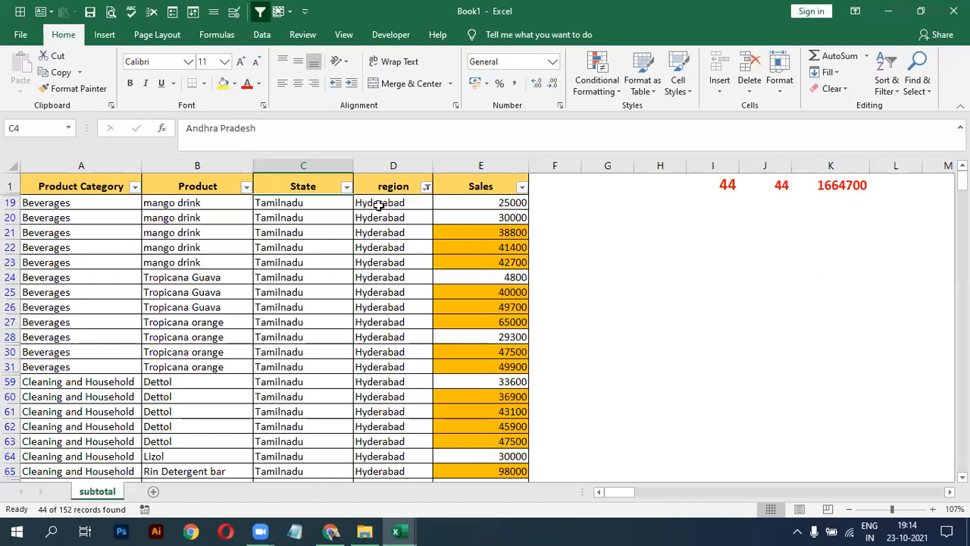
# Reselect all regions in the region filter to show every sales row.
pyautogui.click(427, 187)
pyautogui.click(285, 326)
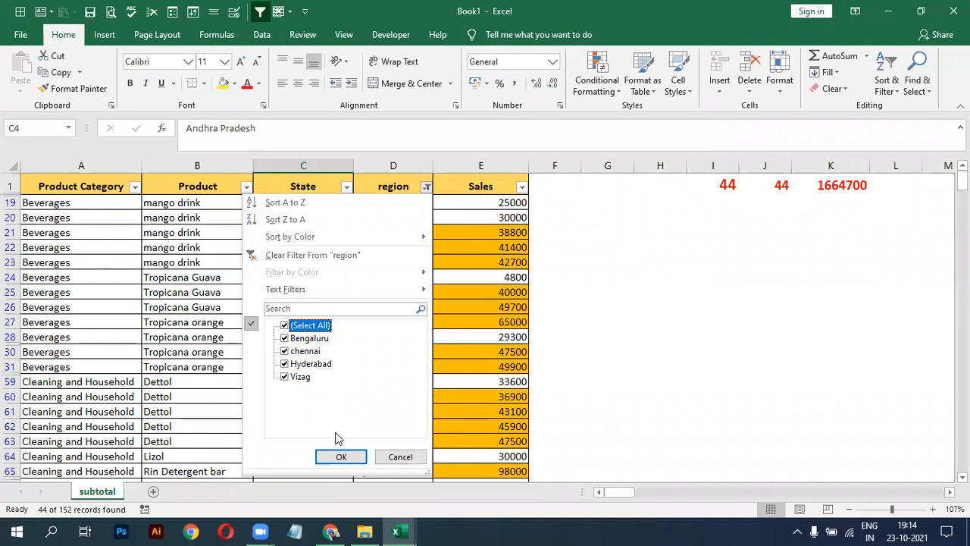
pyautogui.click(340, 455)
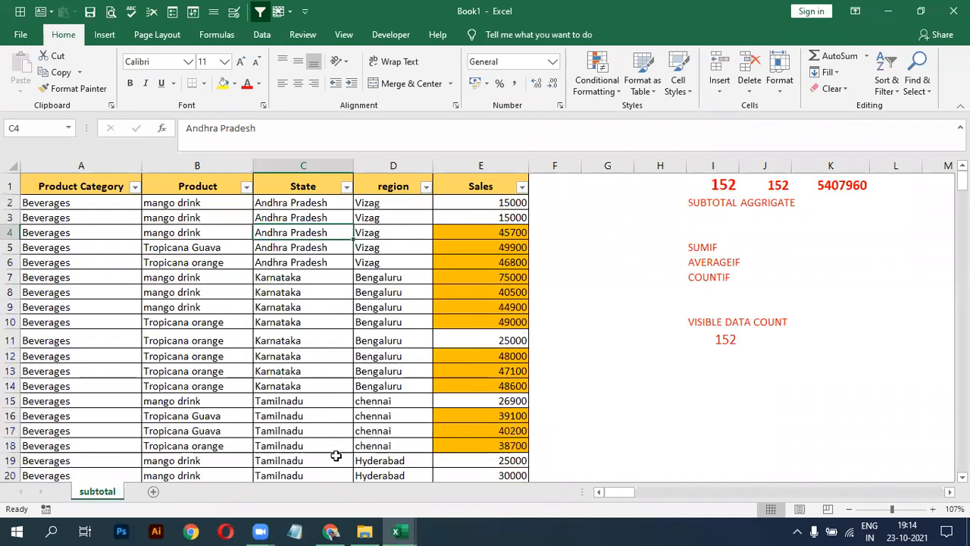
# Filter Product Category to Cleaning and Household only and check the visible rows against the sum formula in K1.
pyautogui.click(134, 187)
pyautogui.click(64, 328)
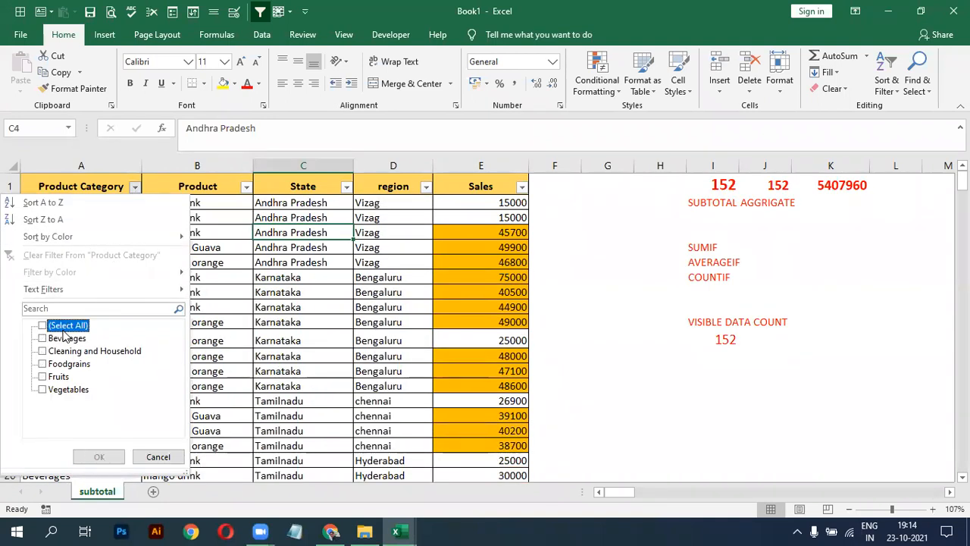
pyautogui.click(43, 352)
pyautogui.click(98, 456)
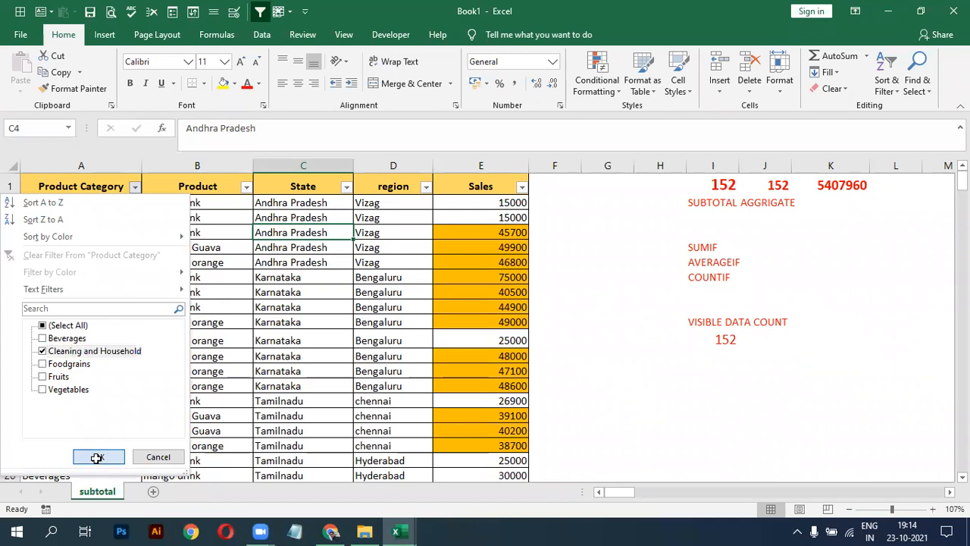
pyautogui.moveTo(90, 202); pyautogui.dragTo(100, 457)
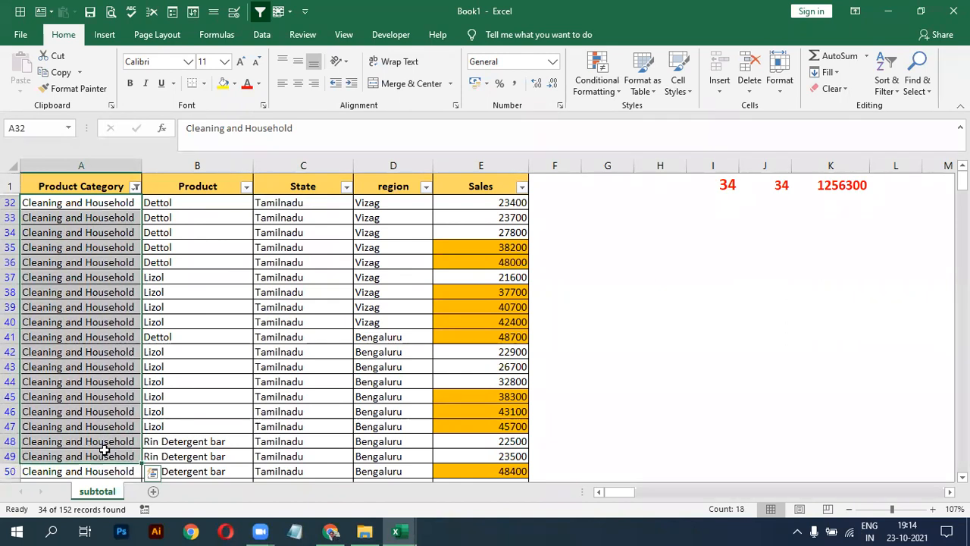
pyautogui.click(831, 185)
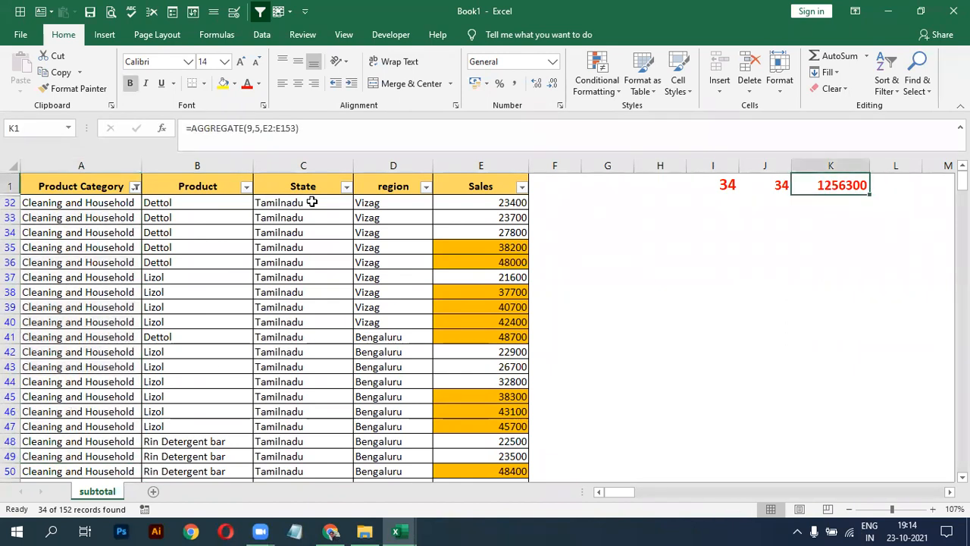
# Reselect all categories in the Product Category filter.
pyautogui.click(135, 186)
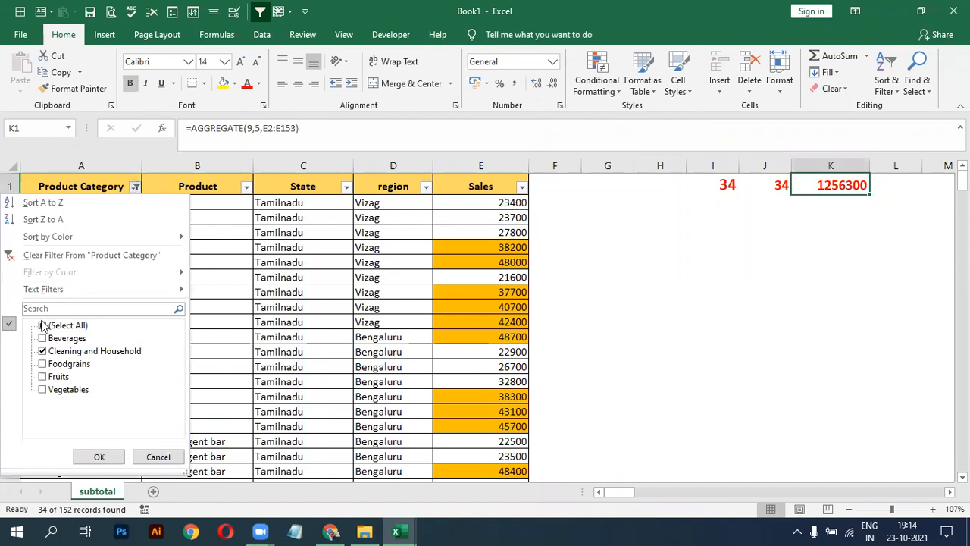
pyautogui.click(44, 325)
pyautogui.click(98, 456)
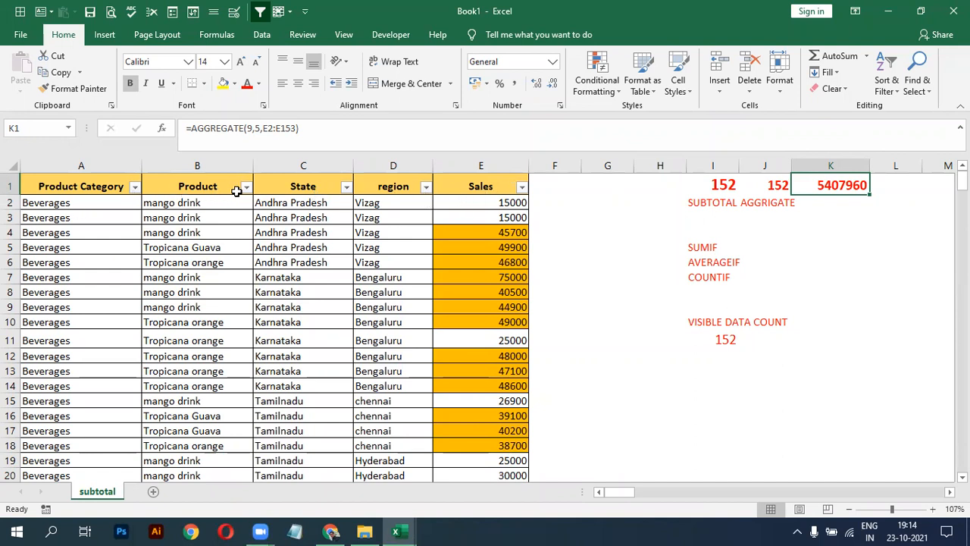
# Filter the Product column to Dettol only to check the count and sum formulas.
pyautogui.click(247, 187)
pyautogui.click(134, 326)
pyautogui.click(118, 389)
pyautogui.click(181, 460)
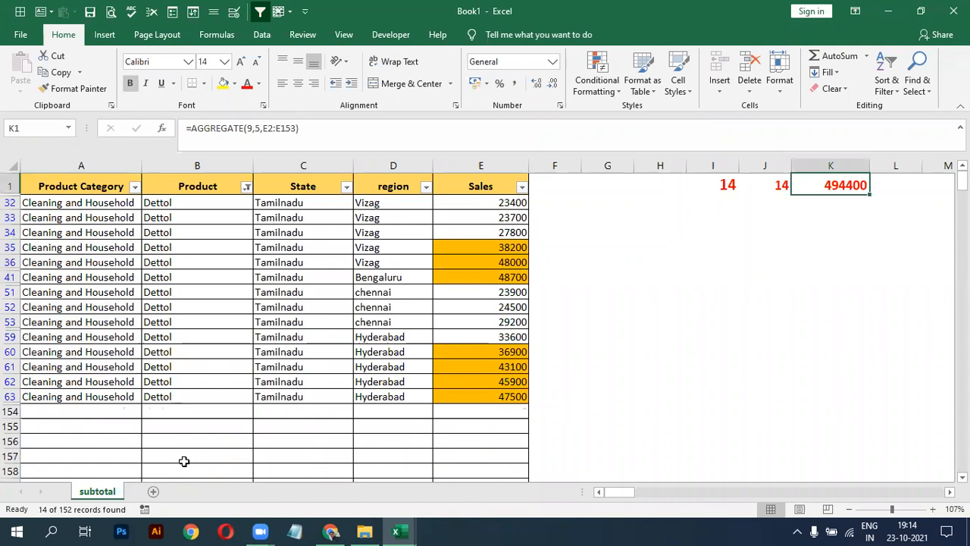
# Reselect all products in the Product filter to bring back every sales row.
pyautogui.click(246, 188)
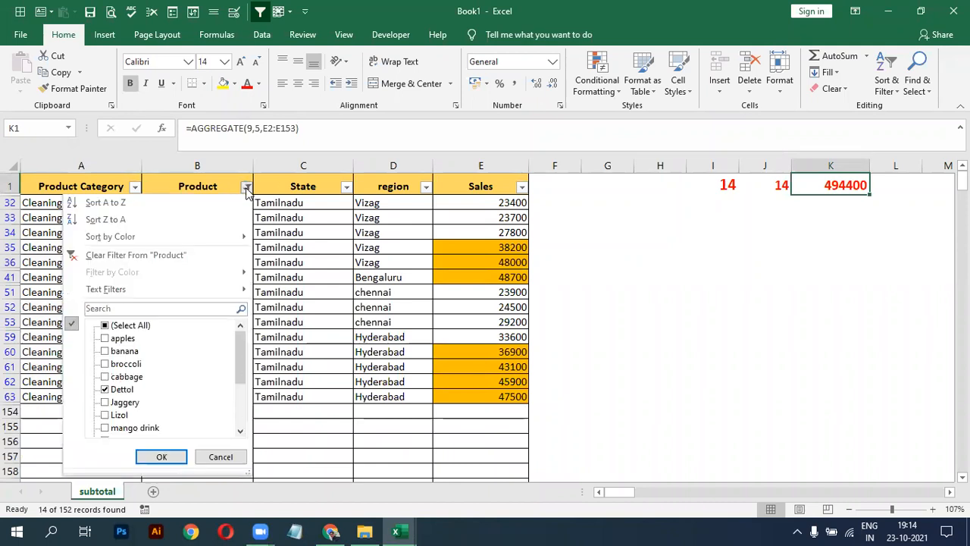
pyautogui.click(125, 325)
pyautogui.click(150, 457)
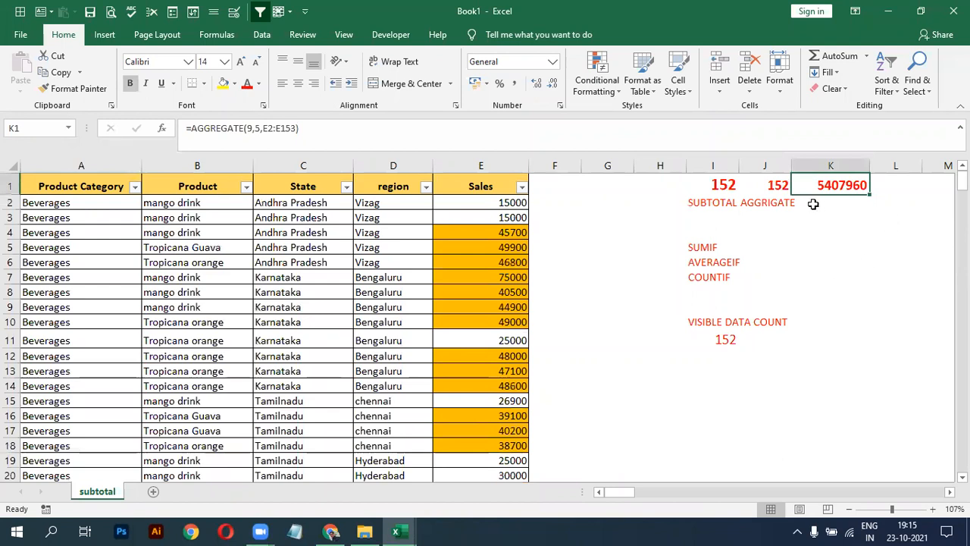
pyautogui.click(247, 187)
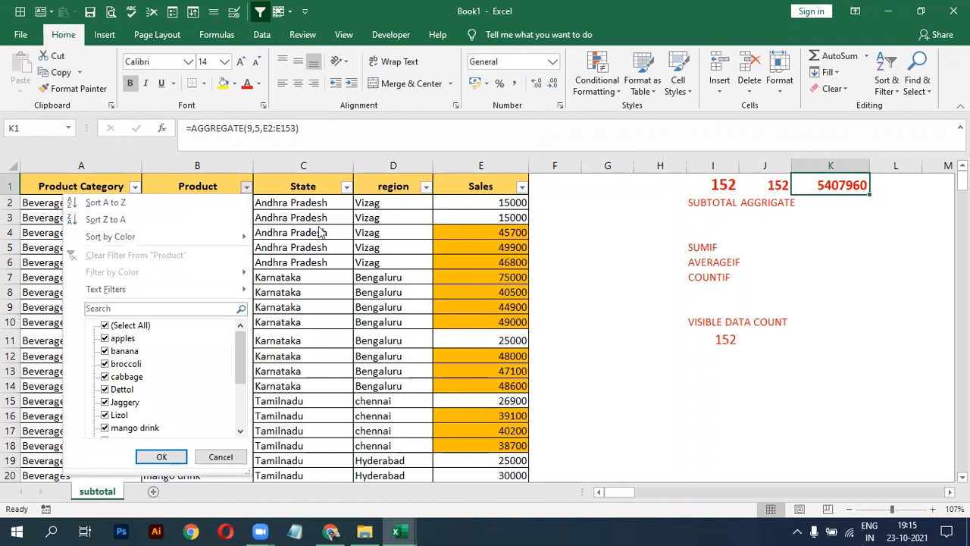
pyautogui.press('Escape')
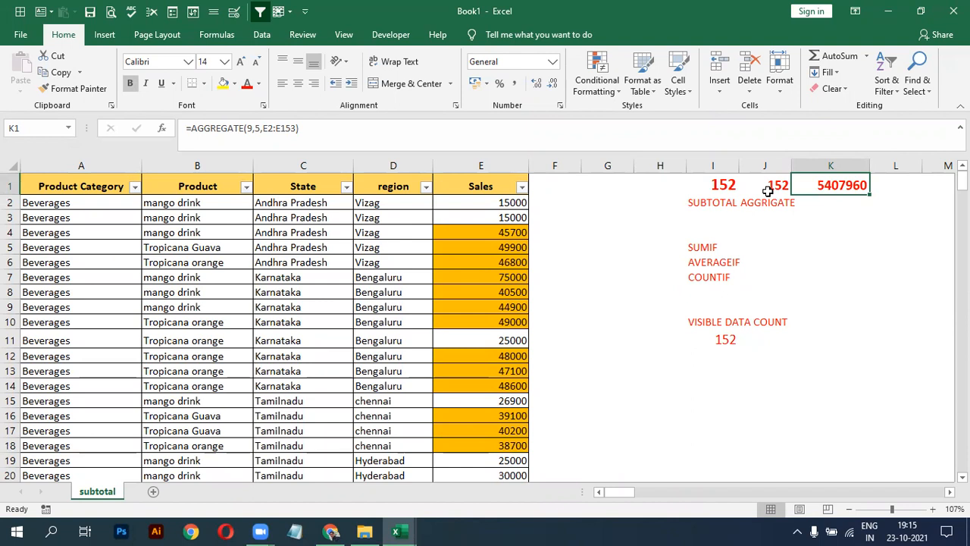
# Filter the State column to Andhra Pradesh only to compare the formulas with the number of visible records.
pyautogui.click(346, 187)
pyautogui.click(204, 326)
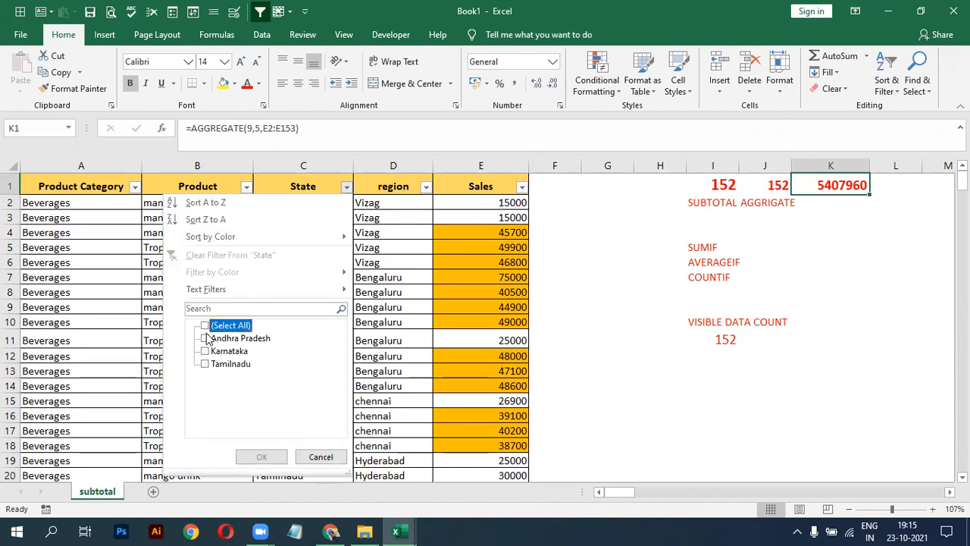
pyautogui.click(206, 339)
pyautogui.click(260, 456)
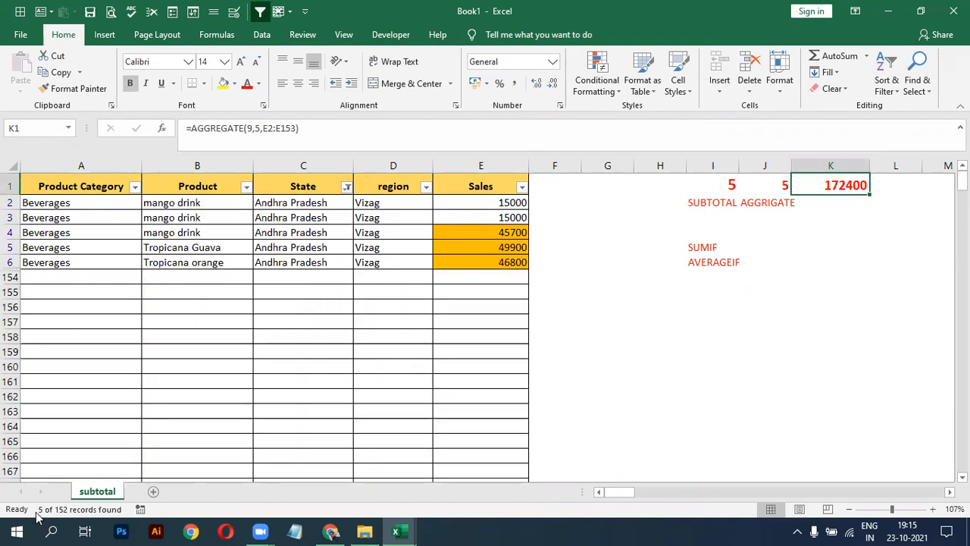
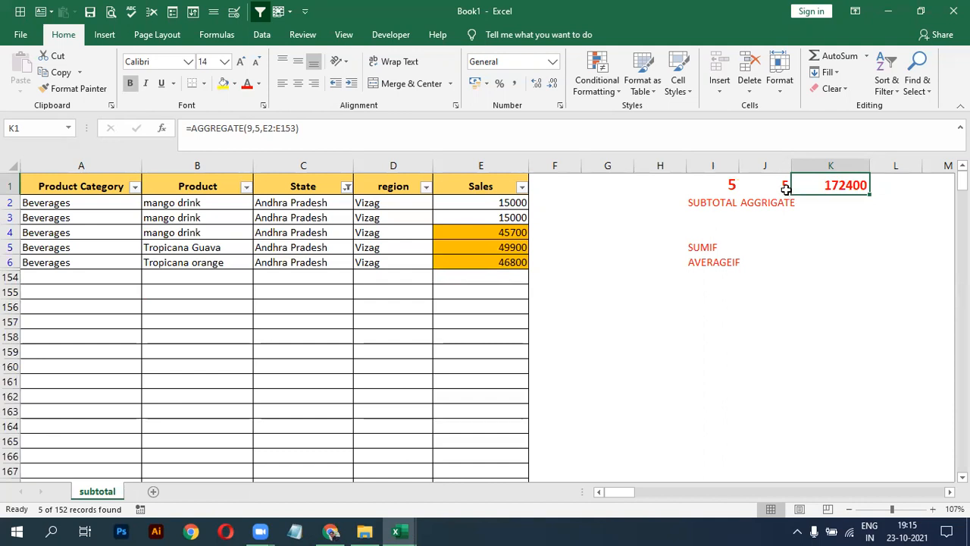
# Reselect all states in the State filter.
pyautogui.click(346, 186)
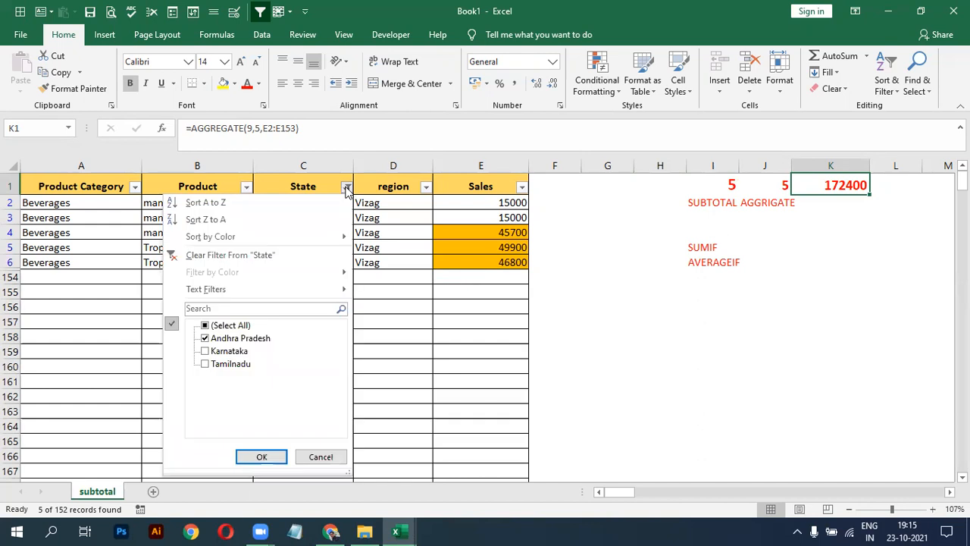
pyautogui.click(206, 326)
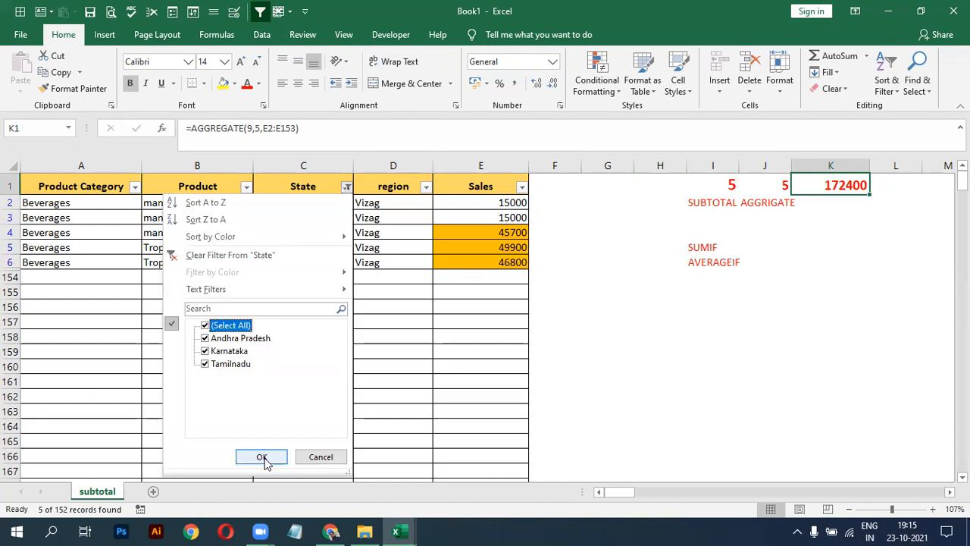
pyautogui.click(262, 456)
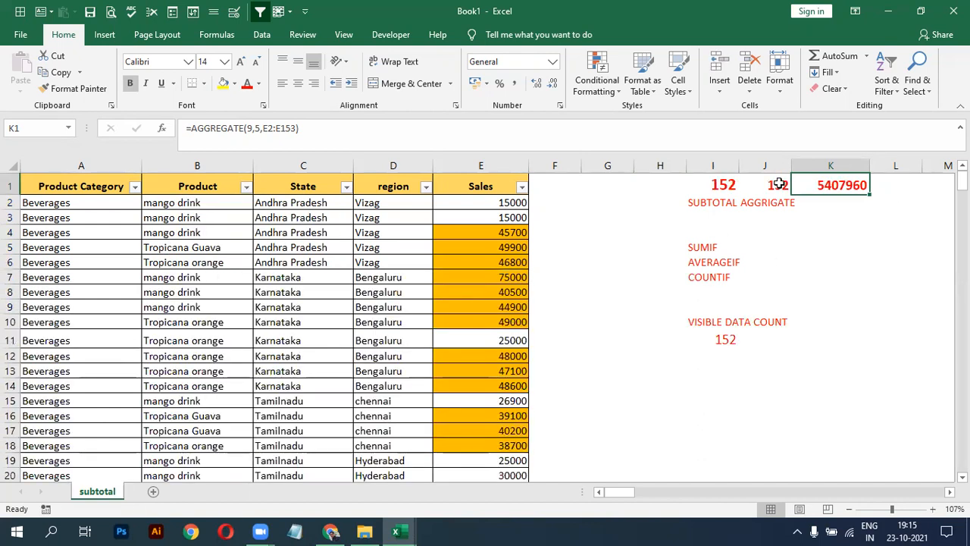
# Review the SUBTOTAL count formula in I1 and the AGGREGATE count and sum formulas in J1 and K1 without changing them.
pyautogui.click(724, 184)
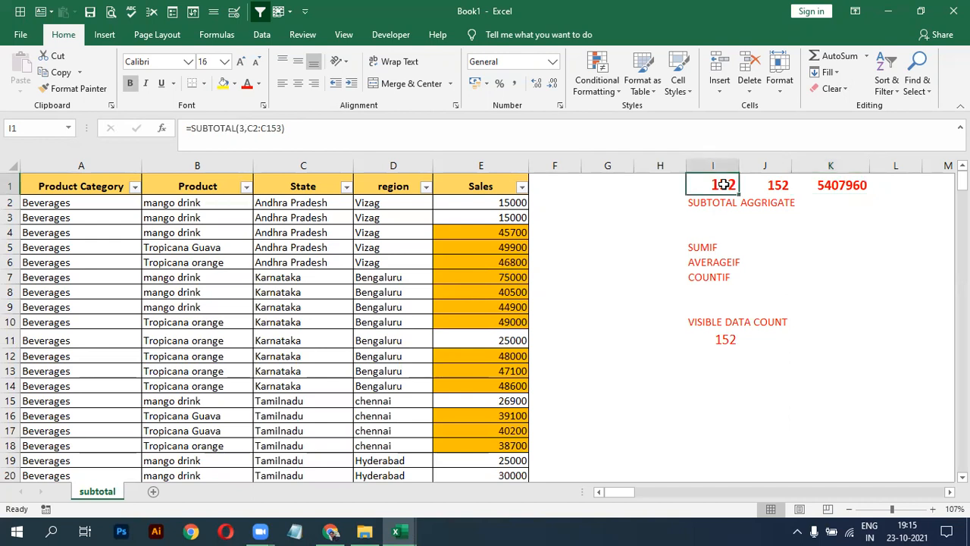
pyautogui.click(776, 184)
pyautogui.click(699, 187)
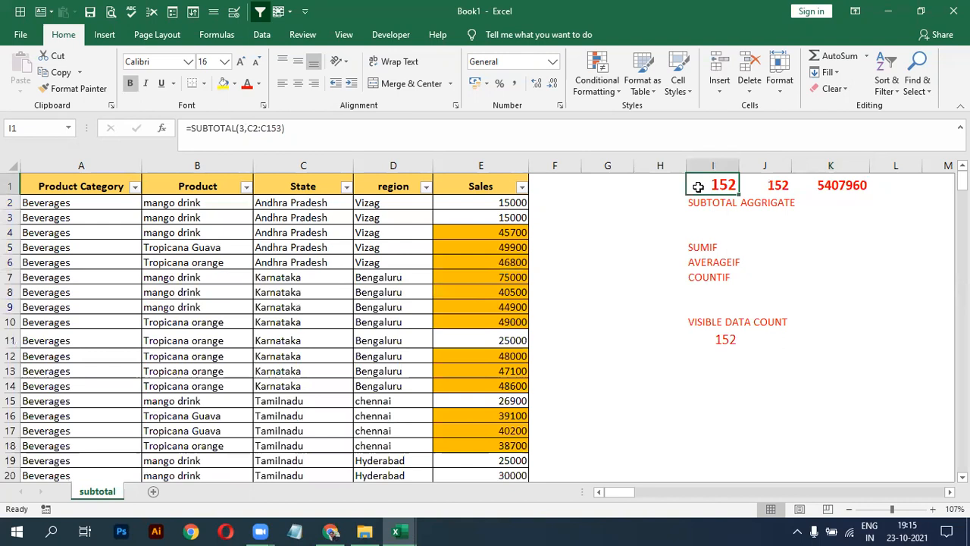
pyautogui.doubleClick(755, 187)
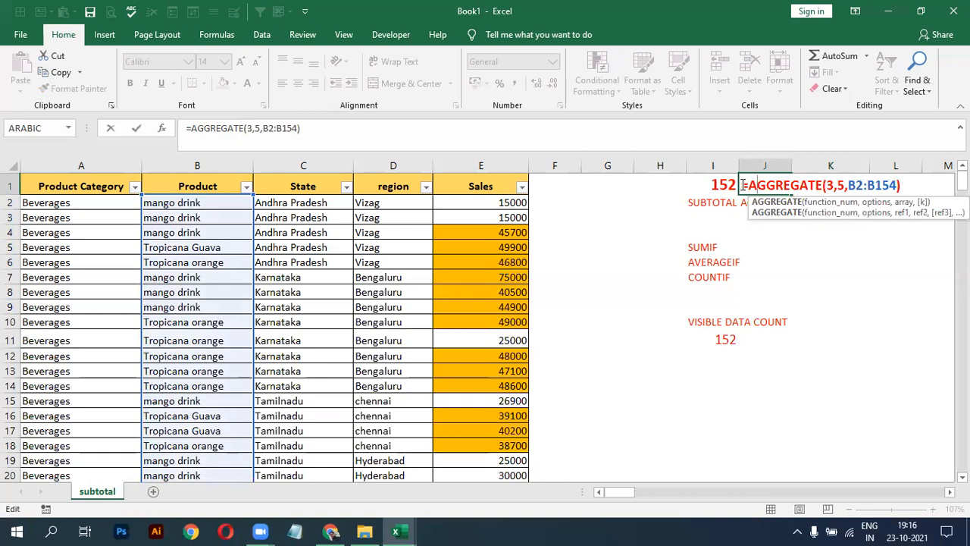
pyautogui.press('Return')
pyautogui.click(709, 186)
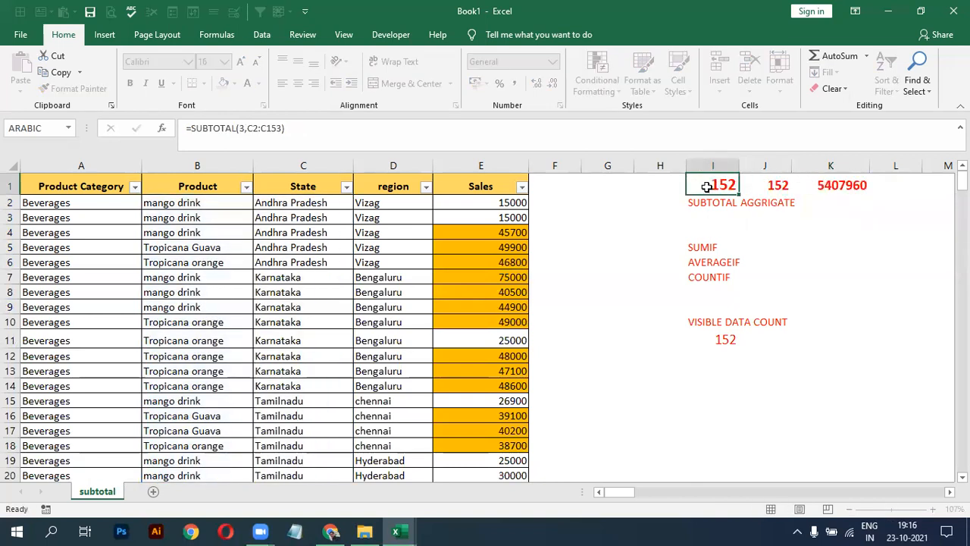
pyautogui.click(780, 186)
pyautogui.click(795, 186)
pyautogui.doubleClick(830, 185)
pyautogui.press('Escape')
pyautogui.click(777, 185)
pyautogui.doubleClick(776, 185)
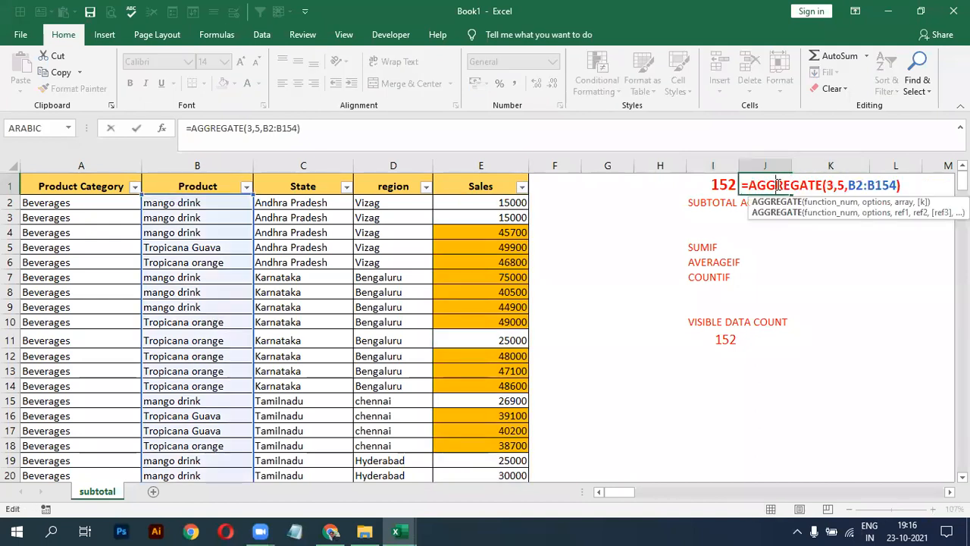
pyautogui.press('Escape')
pyautogui.click(714, 186)
pyautogui.doubleClick(714, 186)
pyautogui.press('Escape')
pyautogui.doubleClick(777, 185)
pyautogui.press('Escape')
pyautogui.click(823, 184)
pyautogui.doubleClick(826, 185)
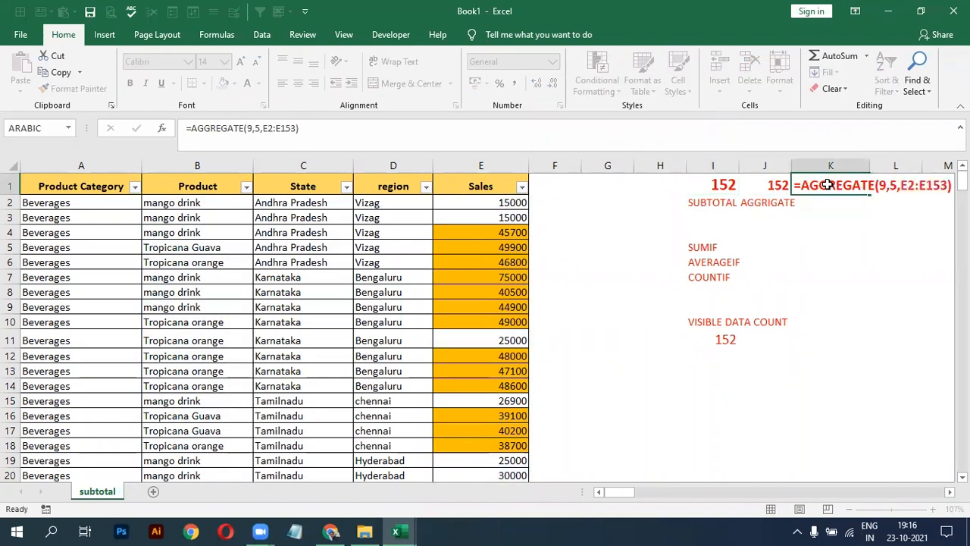
pyautogui.press('Return')
pyautogui.click(347, 276)
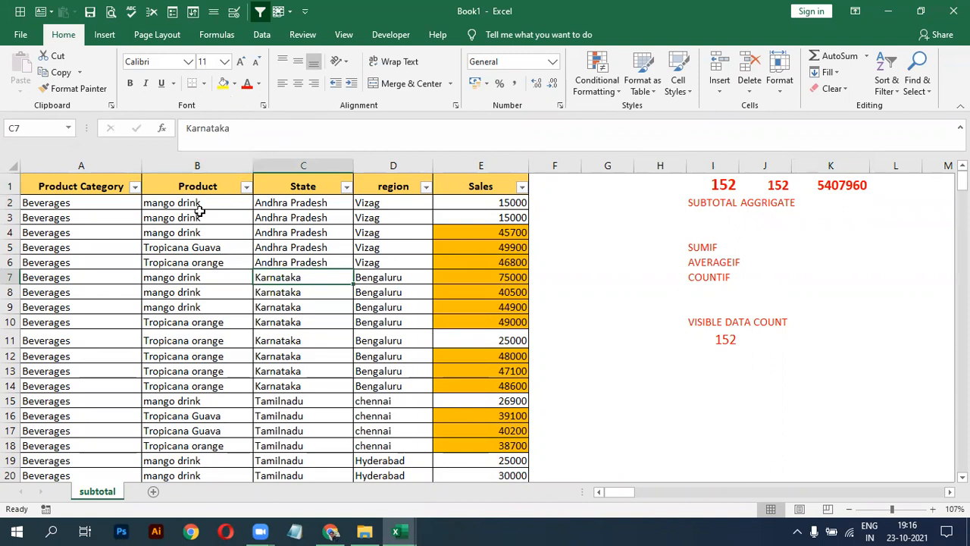
pyautogui.click(215, 248)
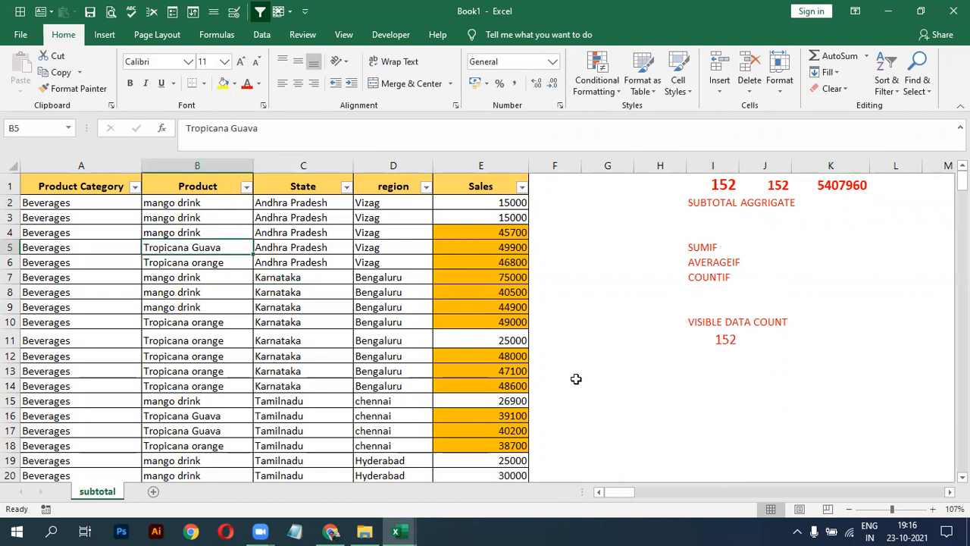
# Start a list of further functions by entering VLOOKUP in I16 and HLOOKUP in I17.
pyautogui.rightClick(687, 413)
pyautogui.press('Escape')
pyautogui.write('VL')
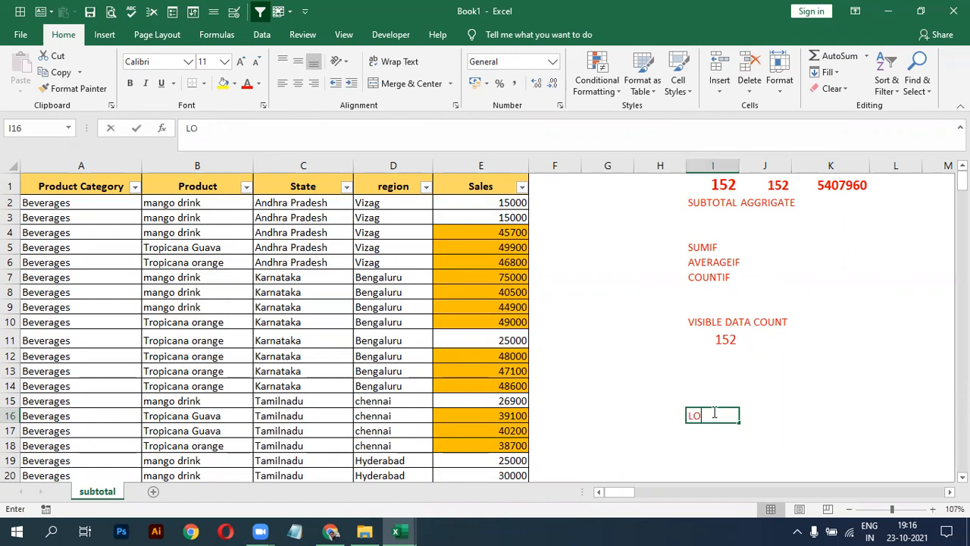
pyautogui.write('O')
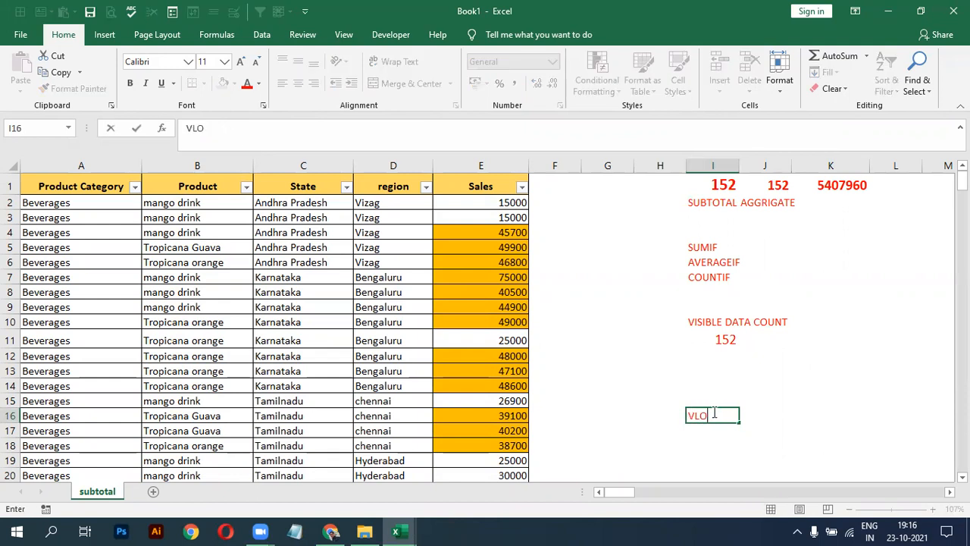
pyautogui.write('OKUP')
pyautogui.press('Return')
pyautogui.write('HLO')
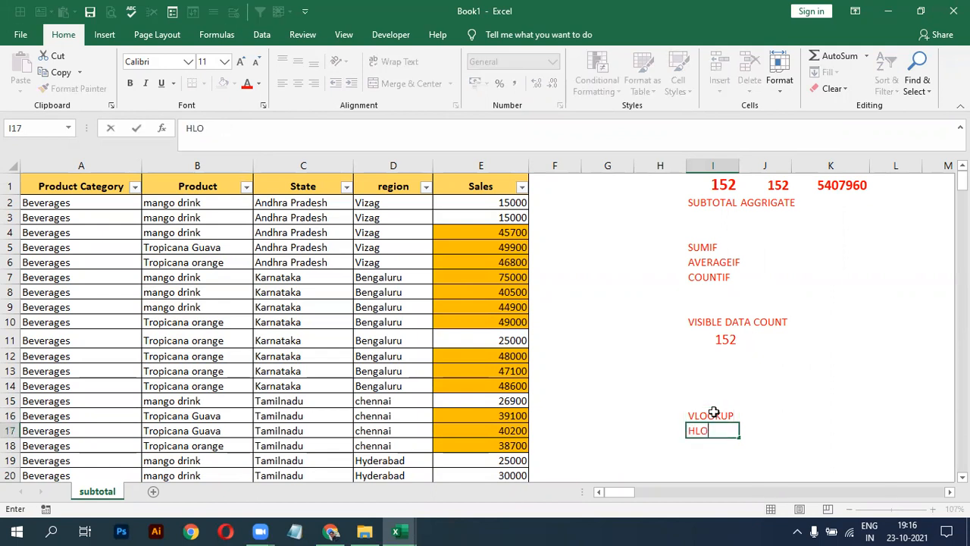
pyautogui.write('OKUP')
pyautogui.press('Return')
# Continue the function list with INDEX in I18 and MACTCH in I19.
pyautogui.write('INDEX')
pyautogui.press('Return')
pyautogui.write('MACT')
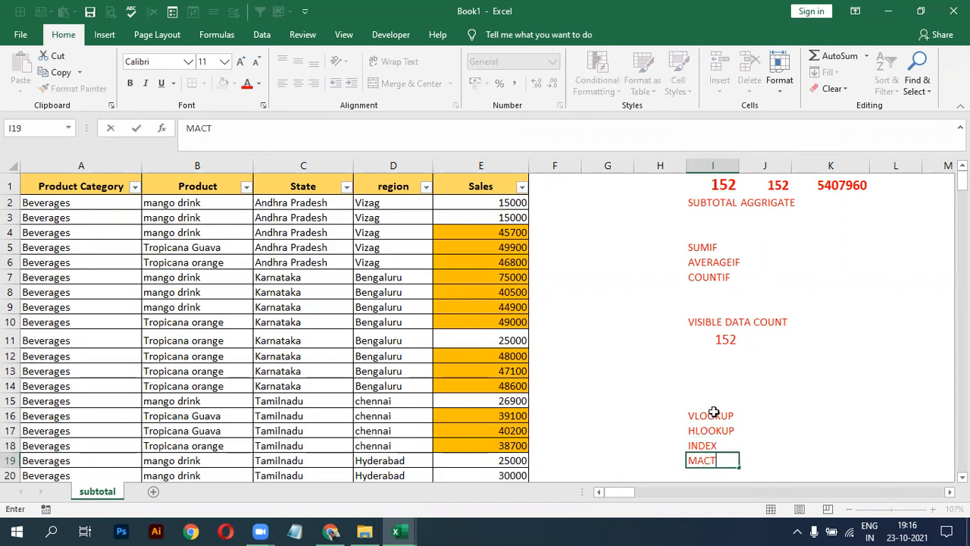
pyautogui.press('BackSpace')
pyautogui.write('TCH')
pyautogui.press('Return')
# Add PIVOT TABLE to the list in cell I20.
pyautogui.scroll(-1, 714, 412)
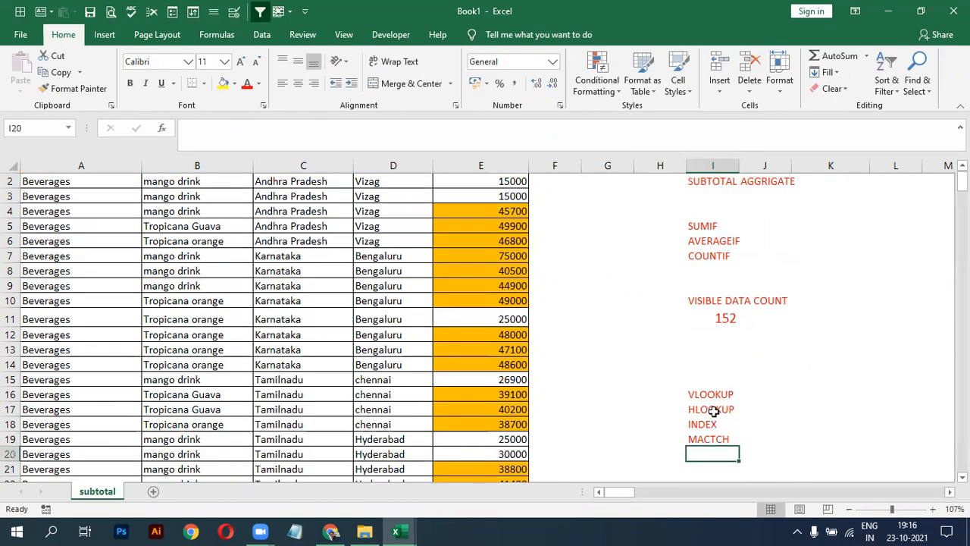
pyautogui.write('PIVTO')
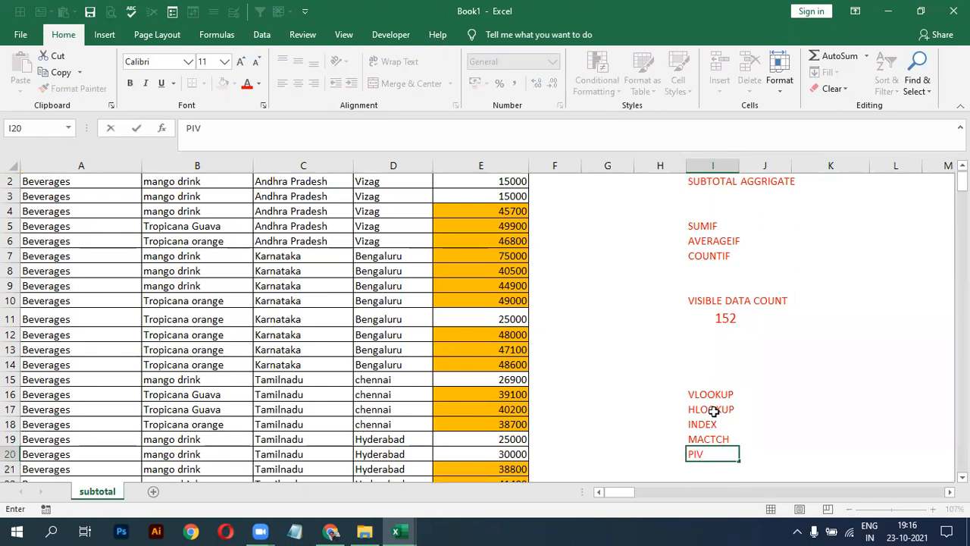
pyautogui.press('BackSpace')
pyautogui.press('BackSpace')
pyautogui.write('OT TABLE')
pyautogui.press('Return')
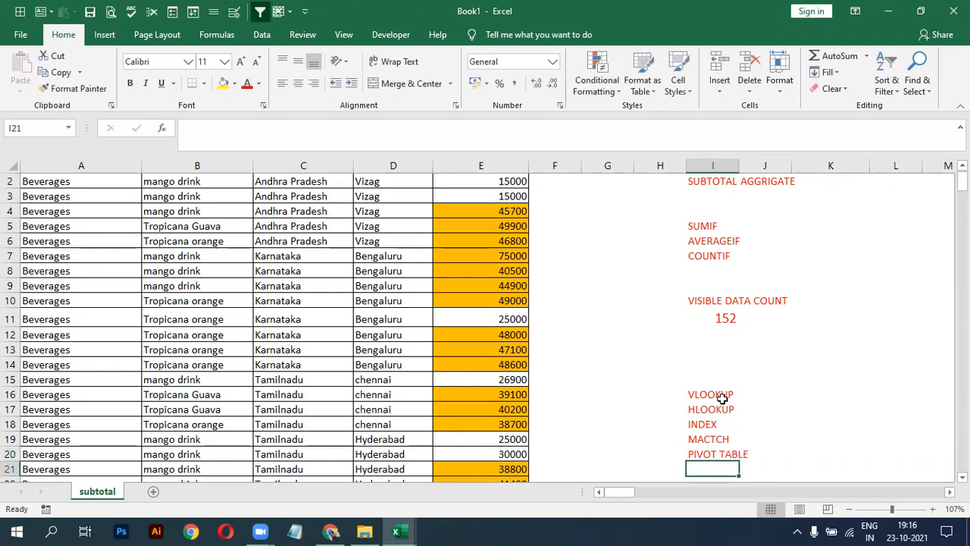
# Enter PIVOT TABLE WITH SLICER CHARTS as the list entry in I21.
pyautogui.write('PIVOT TABLE ')
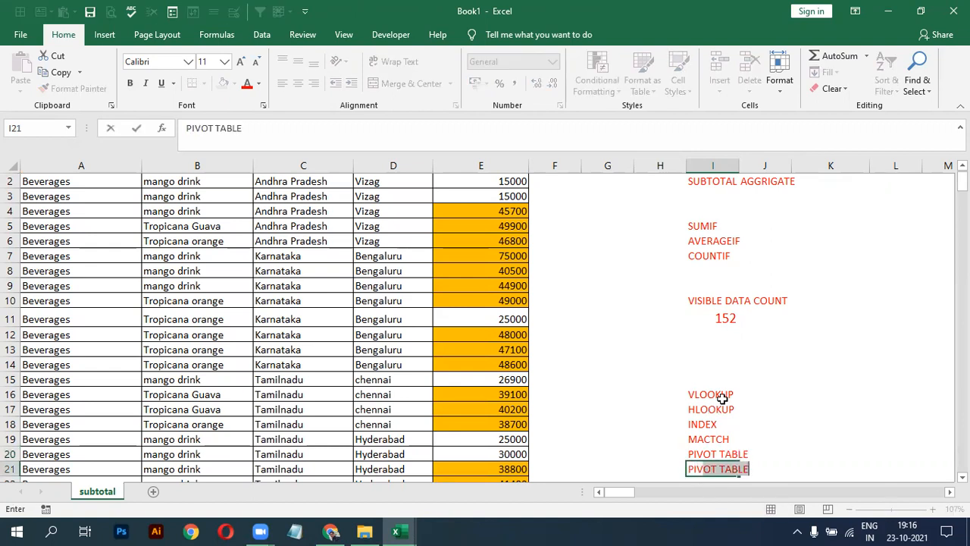
pyautogui.write('WI')
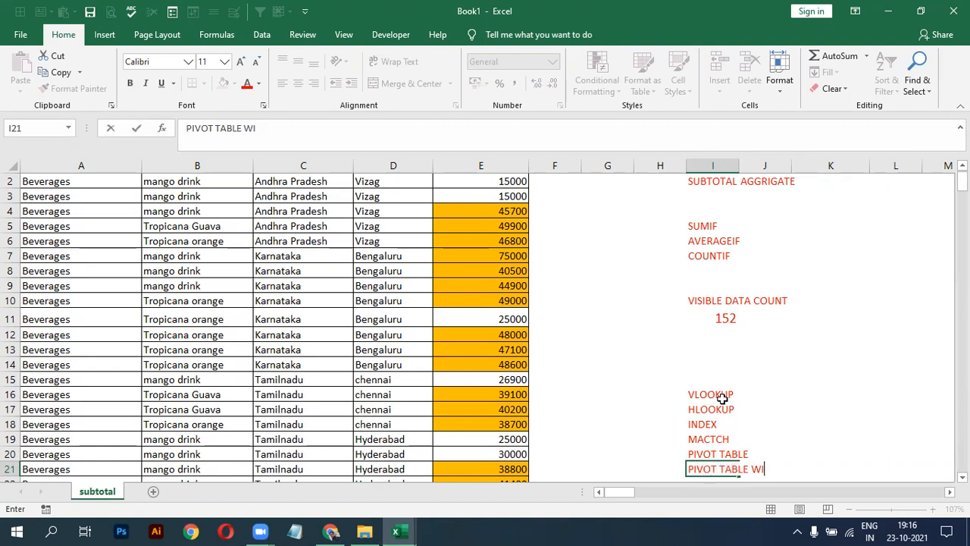
pyautogui.write('TH SLICER')
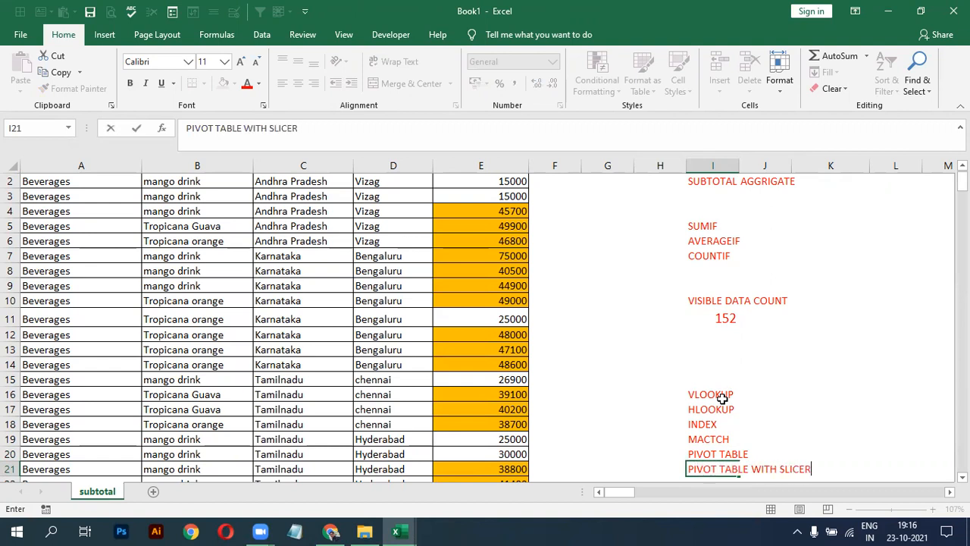
pyautogui.press('BackSpace')
pyautogui.press('BackSpace')
pyautogui.press('BackSpace')
pyautogui.press('BackSpace')
pyautogui.write('CER CHARTS')
pyautogui.press('BackSpace')
pyautogui.write('CHARTS')
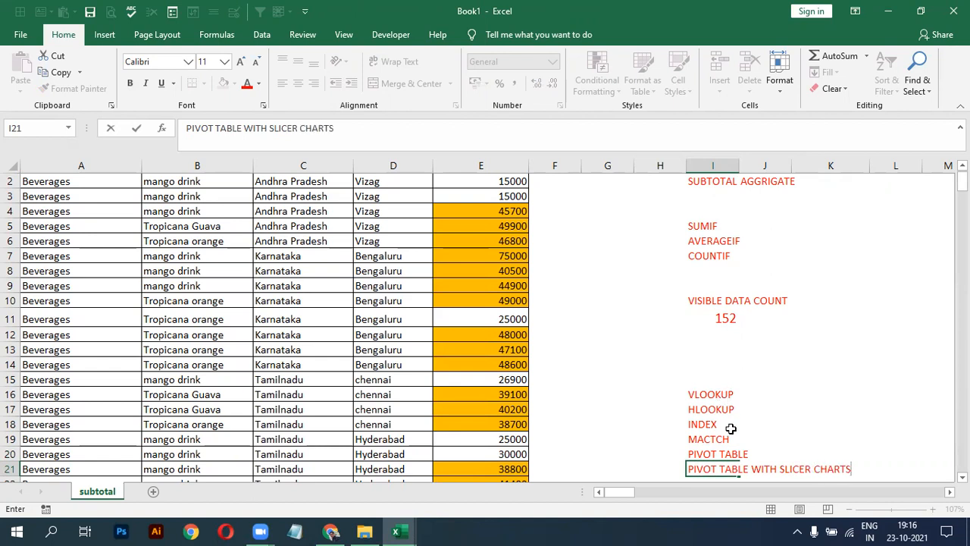
# Extend the entry in I20 to read PIVOT TABLE AND CHARTS.
pyautogui.doubleClick(719, 453)
pyautogui.click(753, 453)
pyautogui.write('TA')
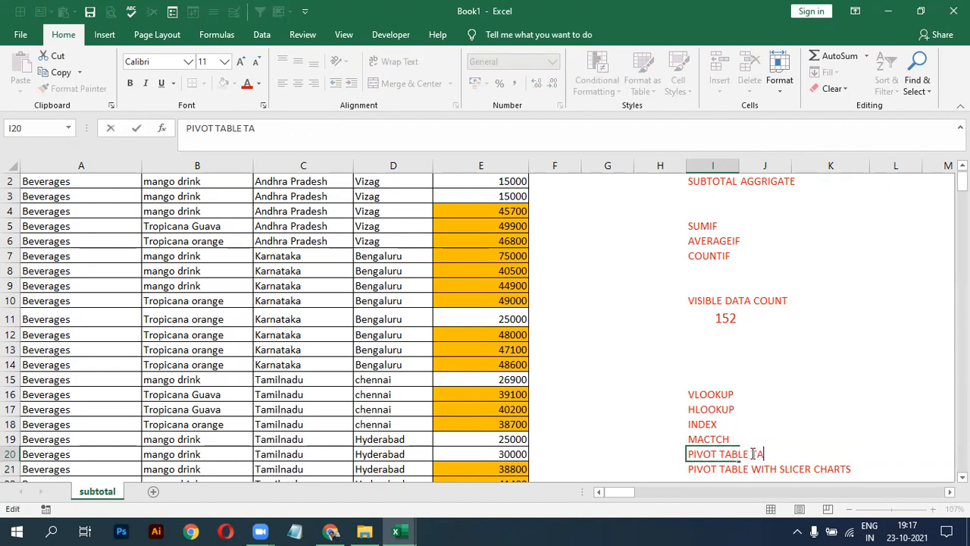
pyautogui.press('BackSpace')
pyautogui.press('BackSpace')
pyautogui.write('AND CHARTS')
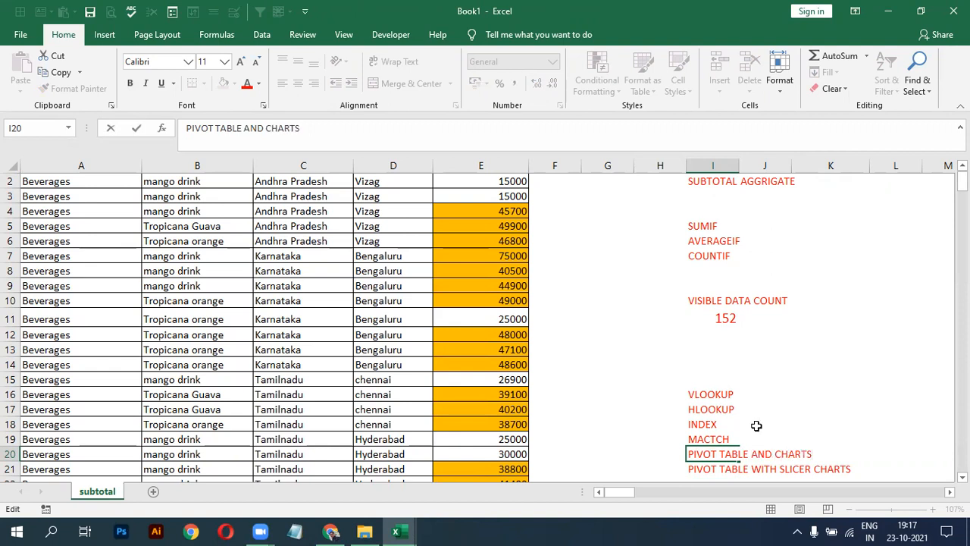
pyautogui.press('Return')
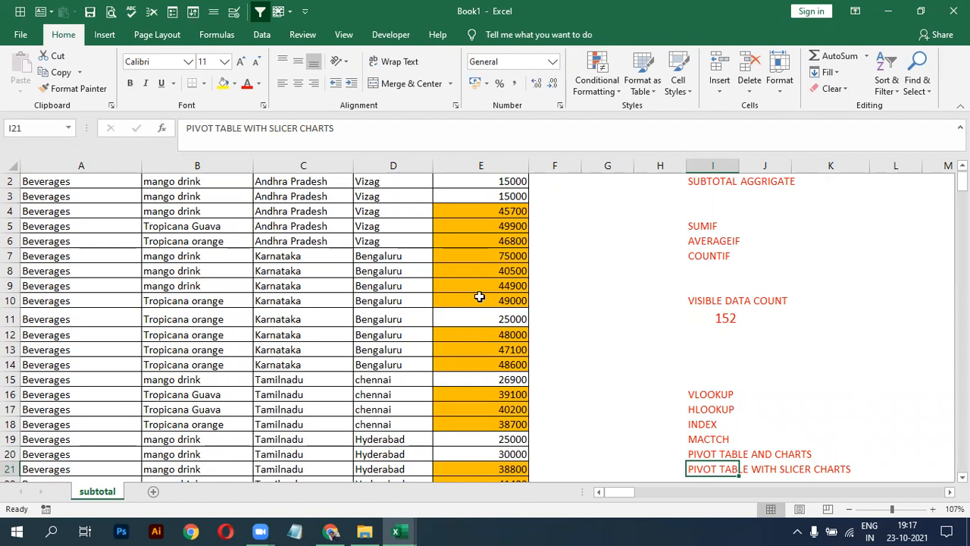
# Return to cell I1 to review its SUBTOTAL count formula.
pyautogui.press('Up')
pyautogui.press('Up')
pyautogui.press('Up')
pyautogui.press('Up')
pyautogui.press('Up')
pyautogui.press('Up')
pyautogui.press('Up')
pyautogui.press('Up')
pyautogui.press('Up')
pyautogui.press('Up')
pyautogui.press('Up')
pyautogui.press('Up')
pyautogui.press('Up')
pyautogui.press('Up')
pyautogui.press('Up')
pyautogui.press('Up')
pyautogui.press('Up')
pyautogui.press('Up')
pyautogui.press('Up')
pyautogui.press('Up')
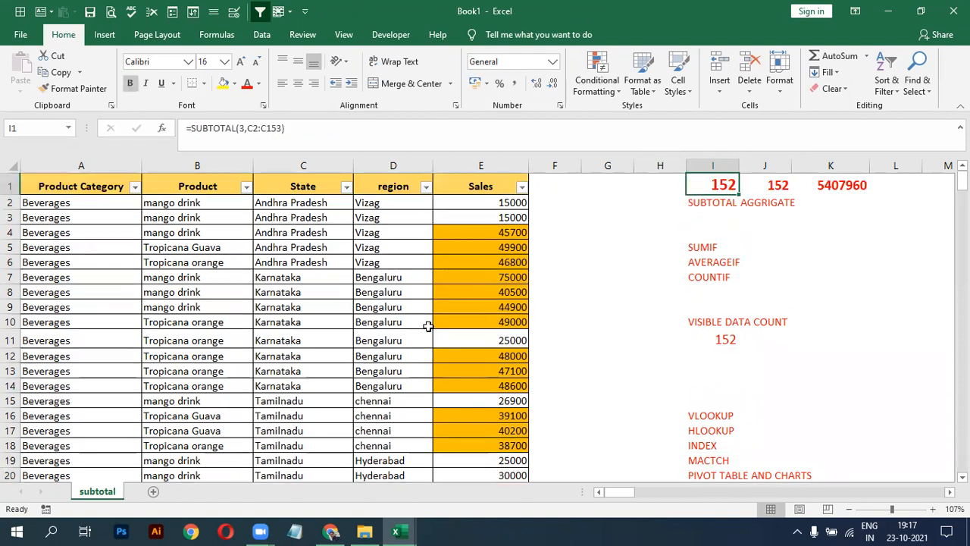
# Filter the Product column to banana only to check the formulas, and turn off filtering on the sales table.
pyautogui.click(265, 41)
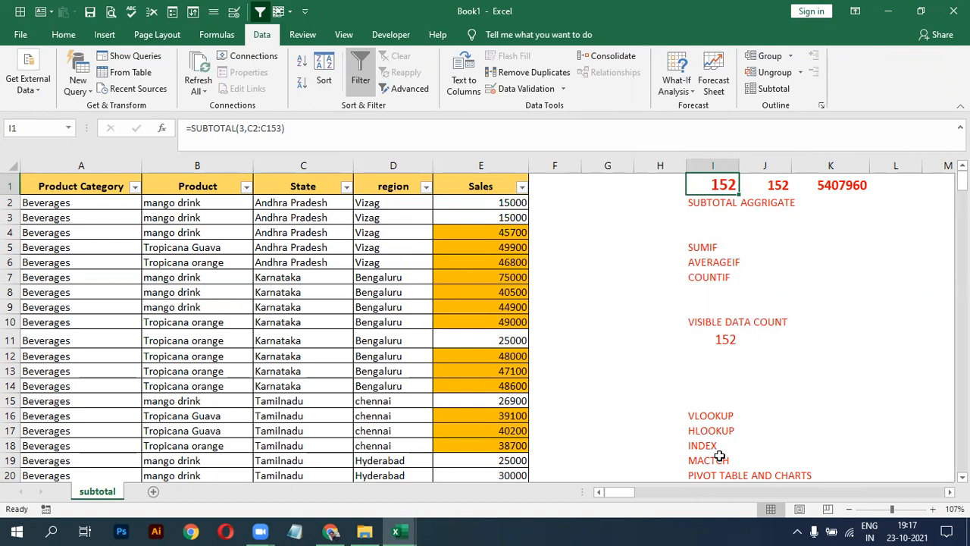
pyautogui.click(246, 186)
pyautogui.moveTo(161, 294)
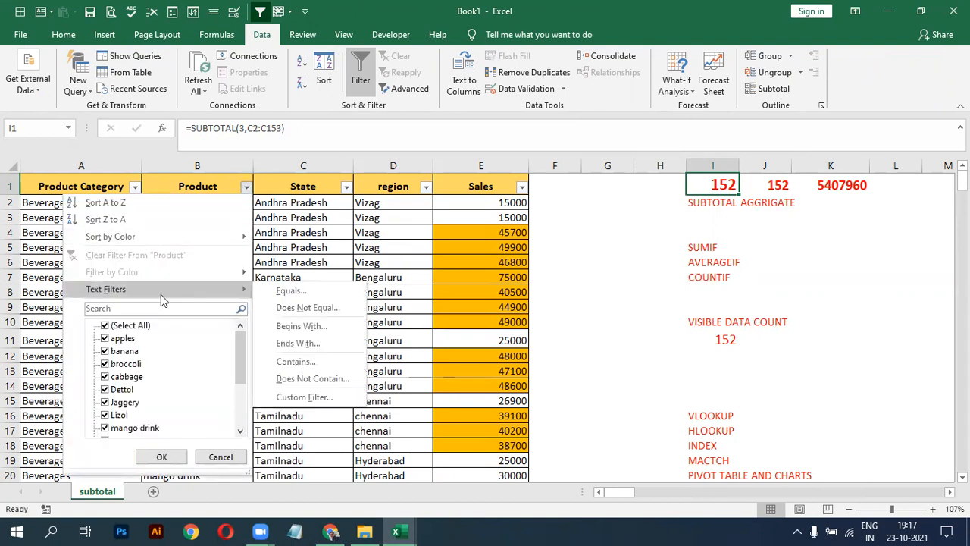
pyautogui.click(118, 326)
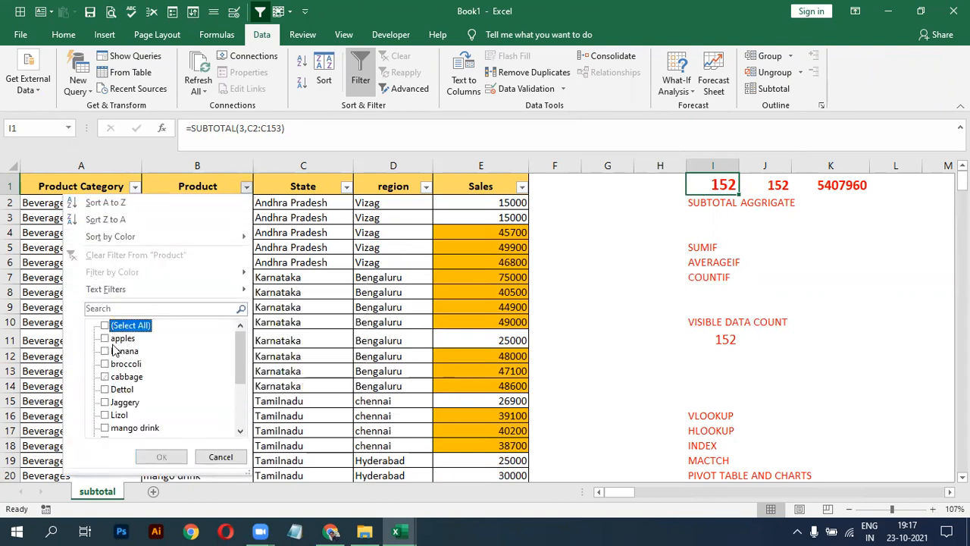
pyautogui.click(115, 351)
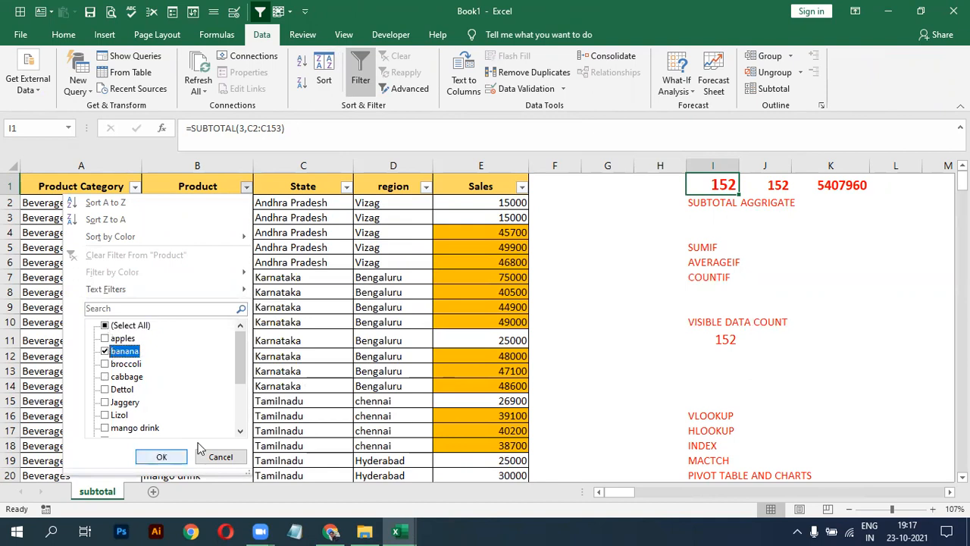
pyautogui.click(162, 457)
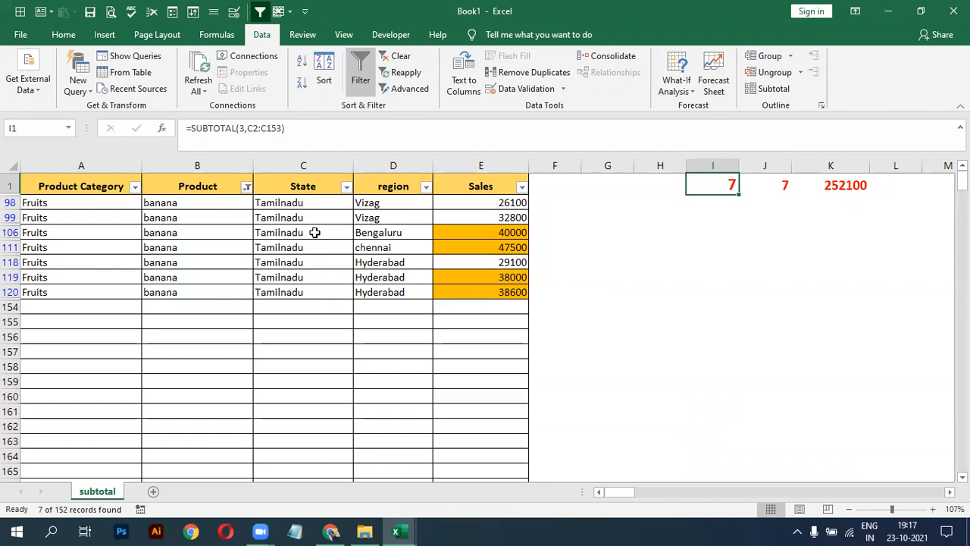
pyautogui.click(358, 75)
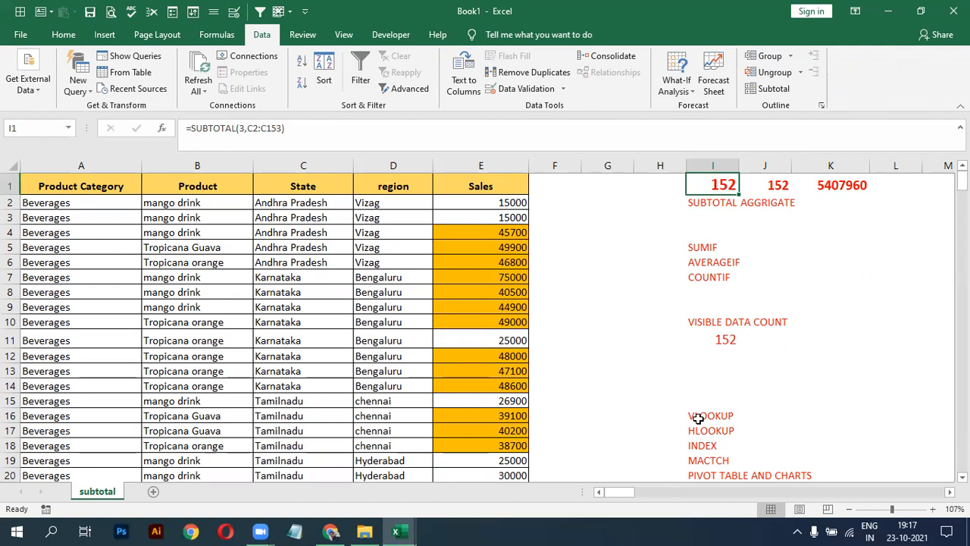
# Select I16:K21 to review the list from VLOOKUP to PIVOT TABLE WITH SLICER CHARTS.
pyautogui.click(682, 457)
pyautogui.press('Down')
pyautogui.press('Down')
pyautogui.press('Down')
pyautogui.press('Up')
pyautogui.press('Up')
pyautogui.moveTo(694, 450); pyautogui.dragTo(841, 451)
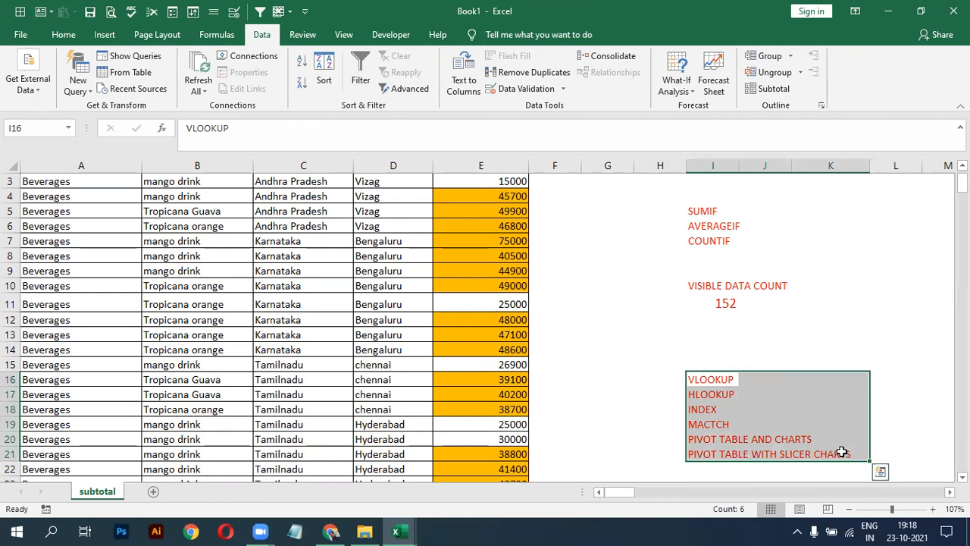